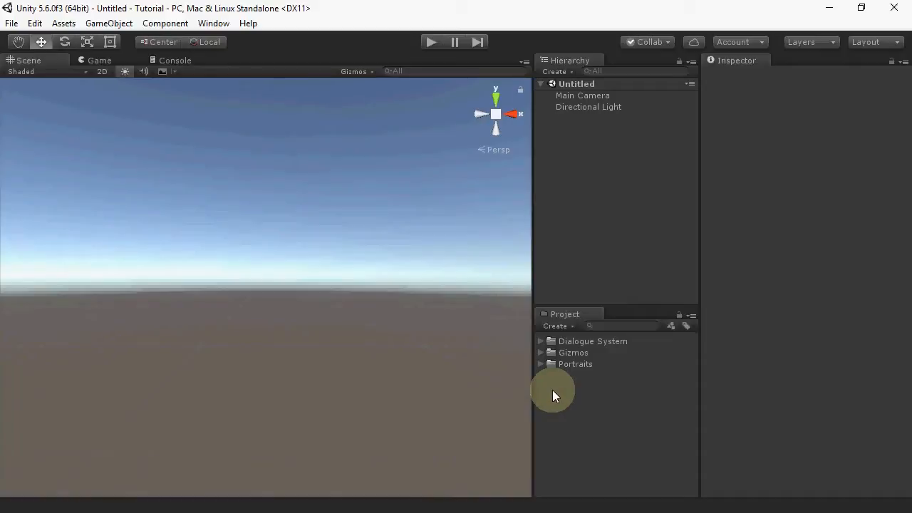
Step: Create a new Dialogue Database asset in the project's root folder
{"action": "right_click", "coordinate": [553, 390]}
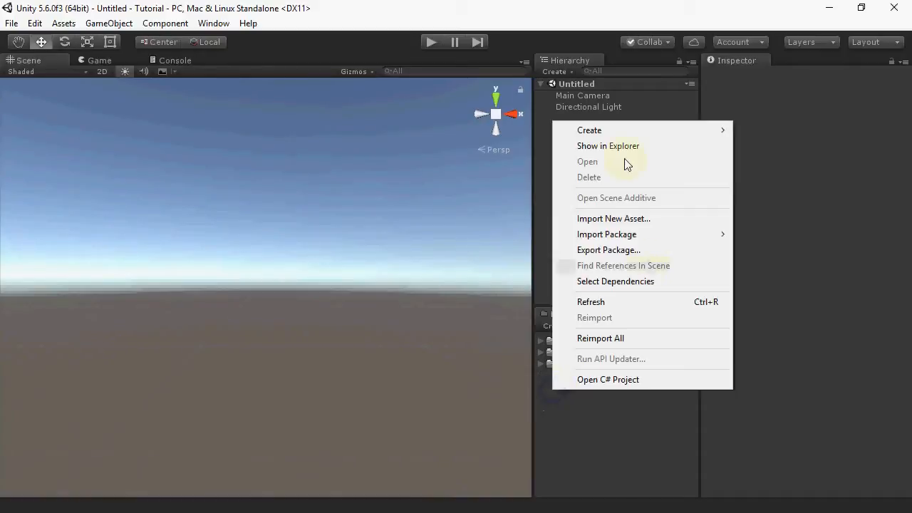
{"action": "mouse_move", "coordinate": [608, 130]}
{"action": "mouse_move", "coordinate": [769, 113]}
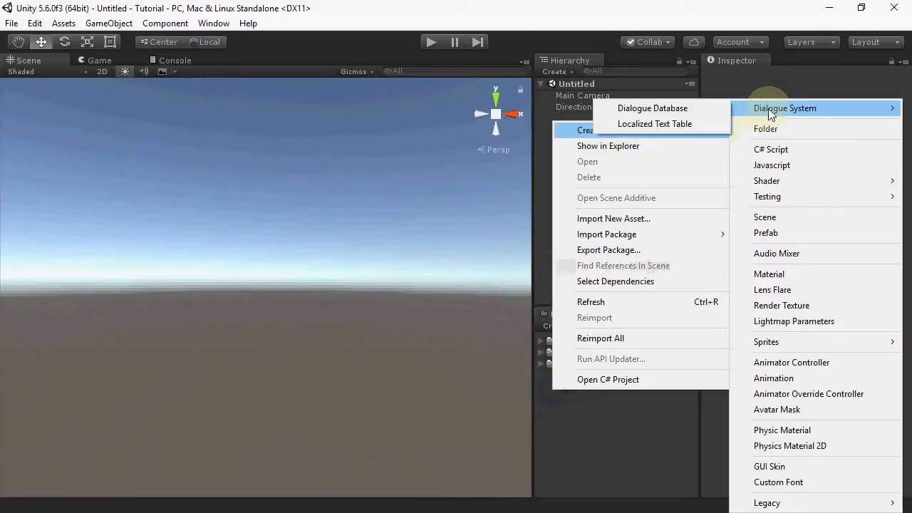
{"action": "left_click", "coordinate": [676, 107]}
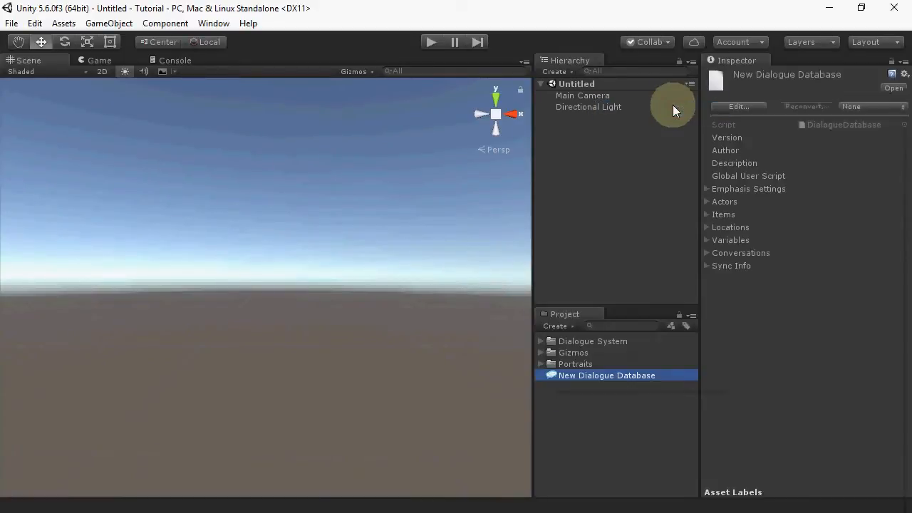
Step: Open the database in the Dialogue editor and examine the Emphasis, Merge, Export and Editor settings sections
{"action": "double_click", "coordinate": [597, 377]}
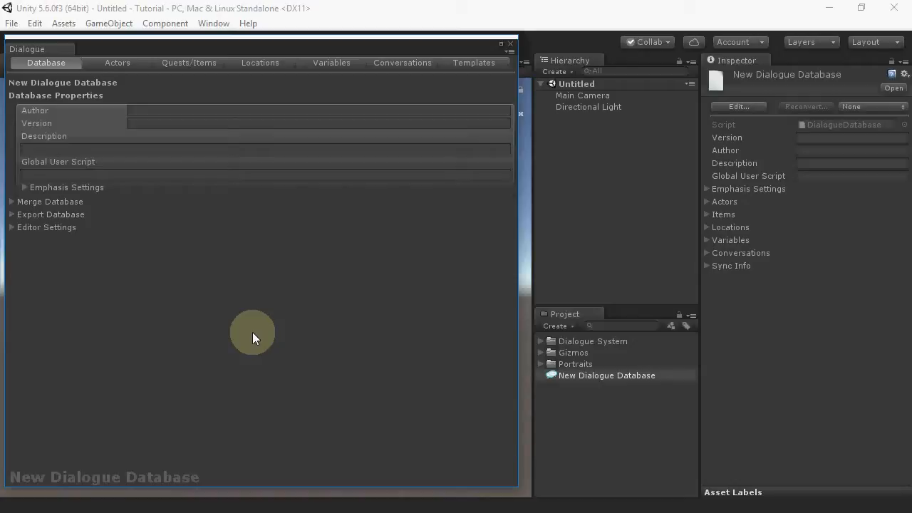
{"action": "left_click", "coordinate": [25, 189]}
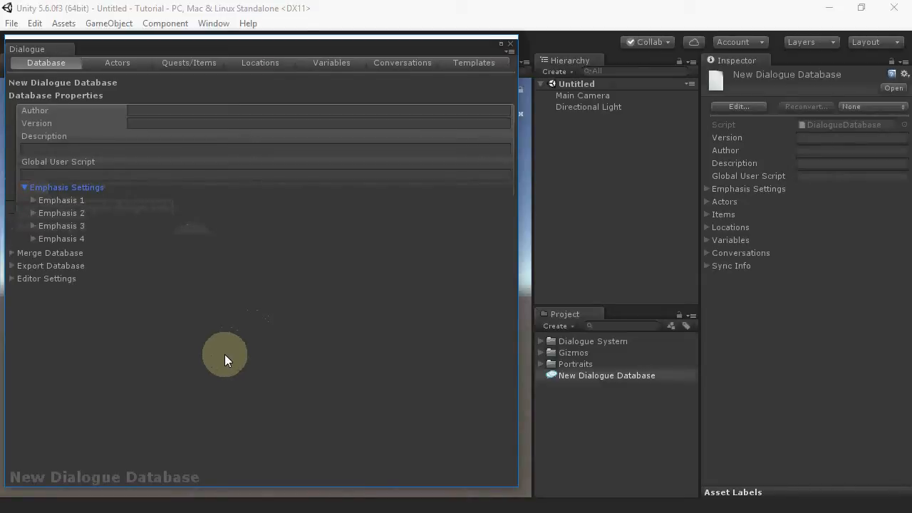
{"action": "left_click", "coordinate": [25, 189]}
{"action": "left_click", "coordinate": [24, 203]}
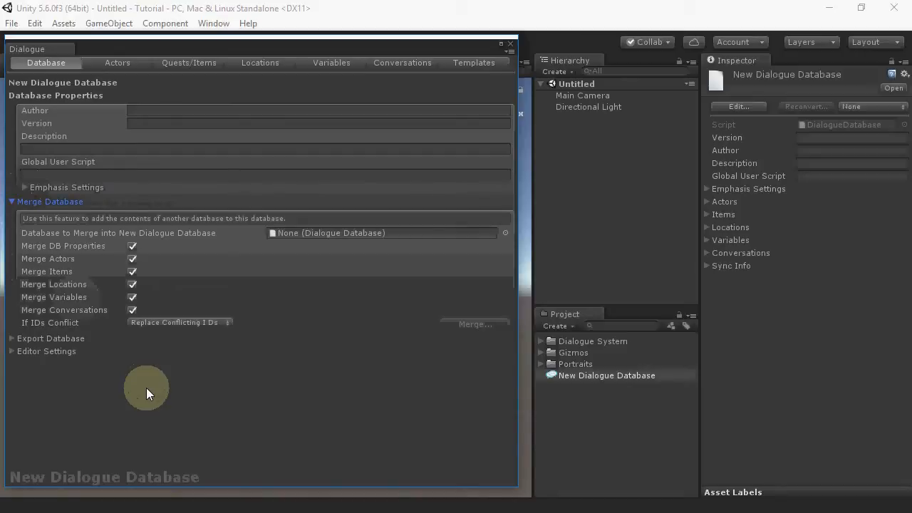
{"action": "left_click", "coordinate": [19, 214]}
{"action": "left_click", "coordinate": [18, 215]}
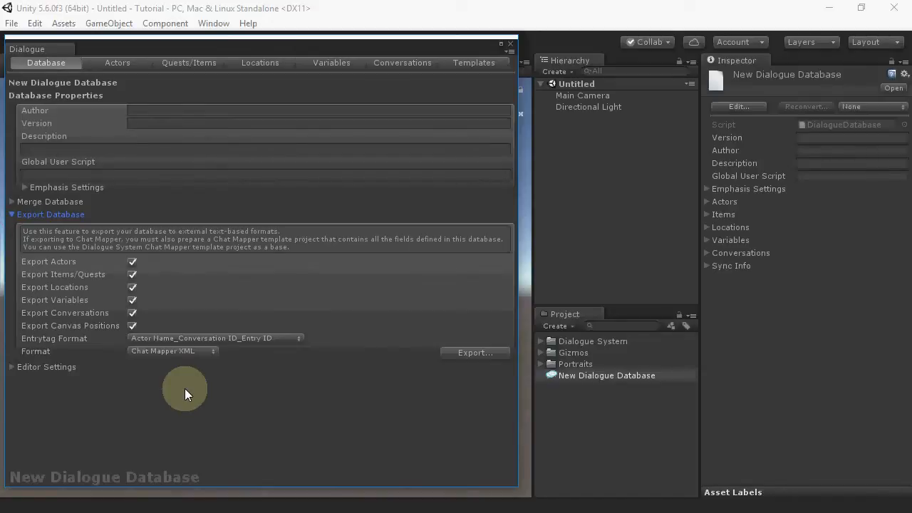
{"action": "left_click", "coordinate": [12, 215]}
{"action": "left_click", "coordinate": [11, 227]}
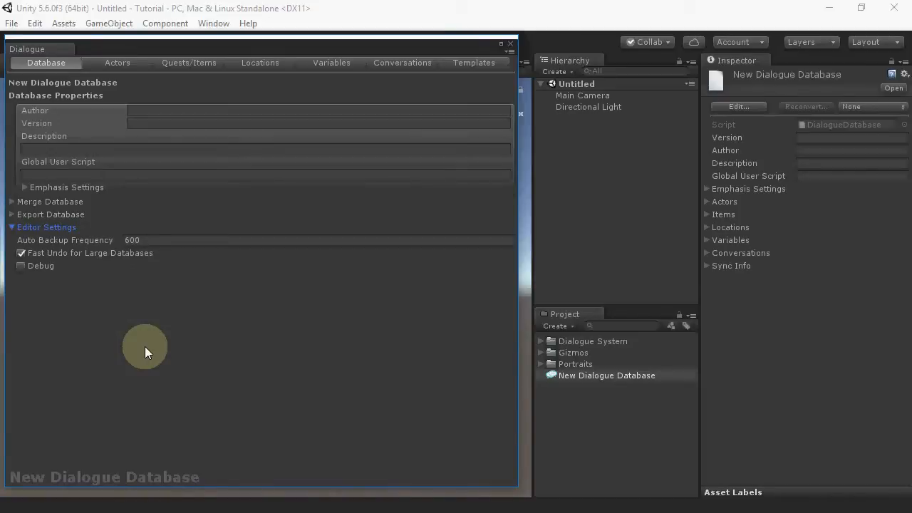
{"action": "left_click", "coordinate": [12, 227]}
Step: Add a new actor and name it Kara
{"action": "left_click", "coordinate": [117, 63]}
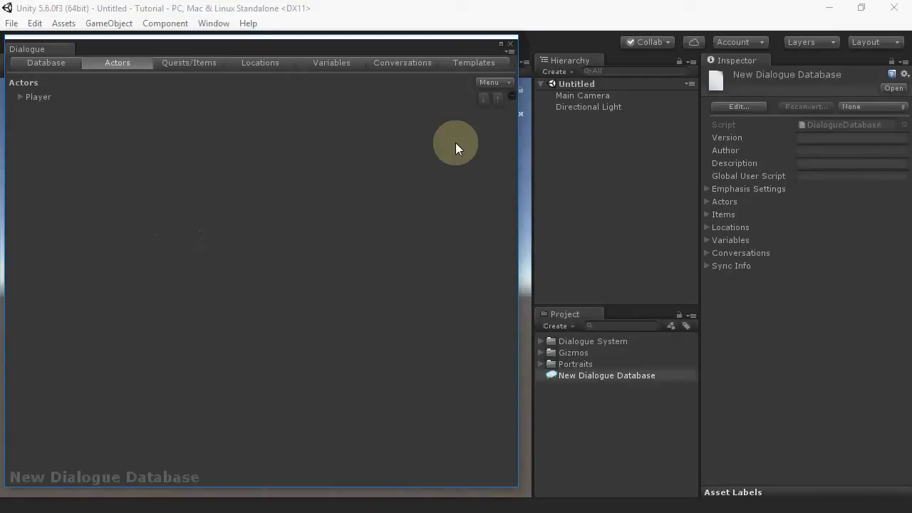
{"action": "left_click", "coordinate": [499, 80]}
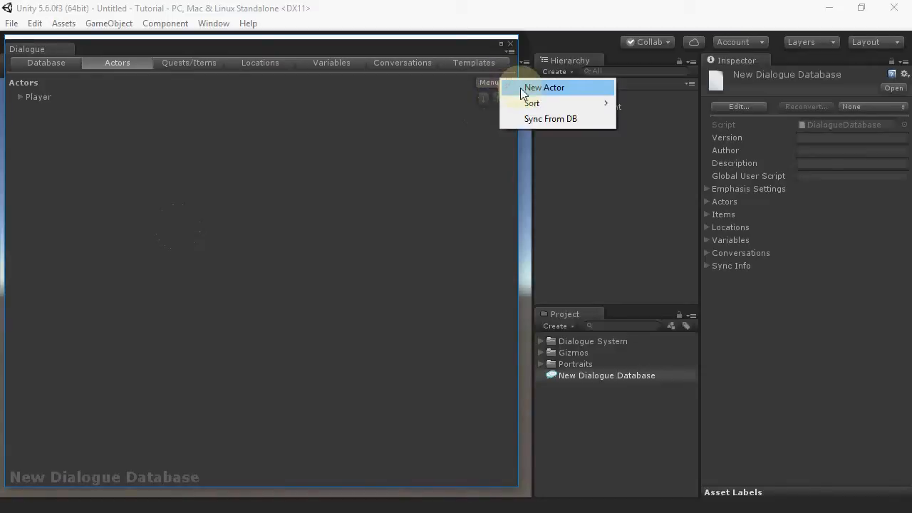
{"action": "left_click", "coordinate": [521, 88]}
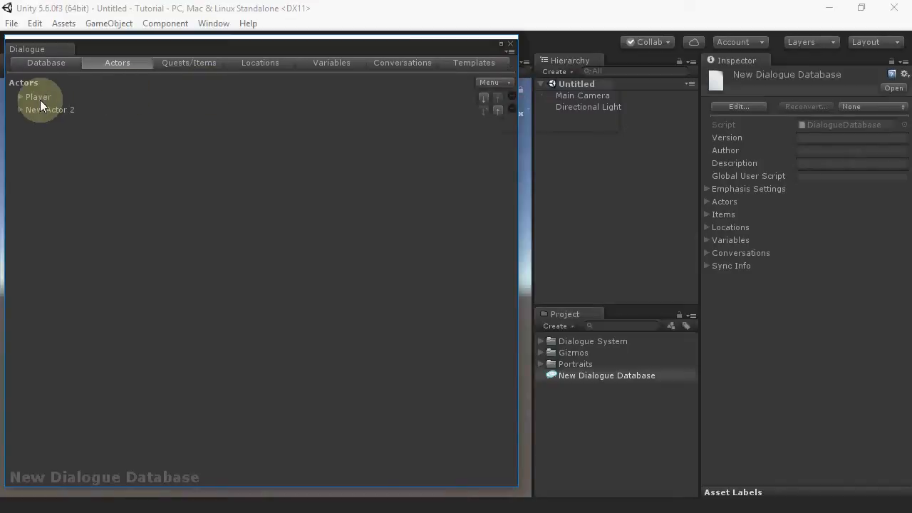
{"action": "left_click", "coordinate": [20, 110]}
{"action": "left_click", "coordinate": [219, 137]}
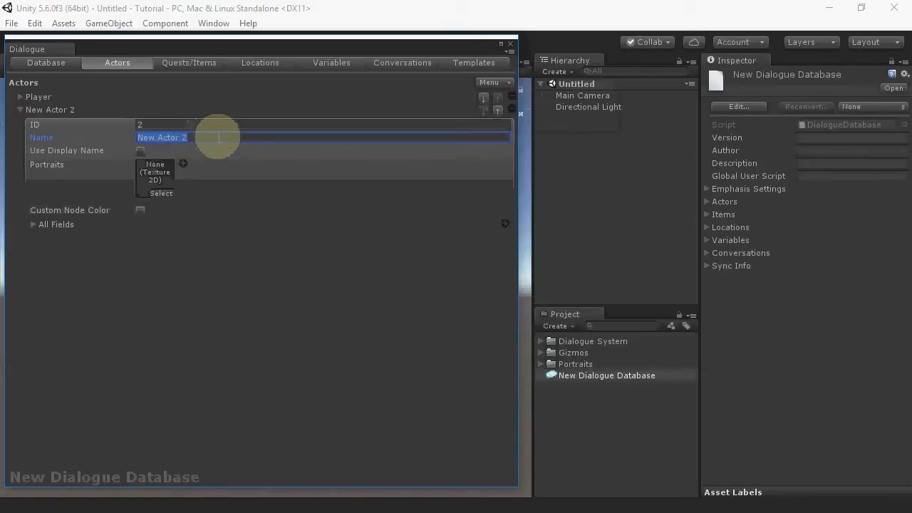
{"action": "type", "text": "Kara"}
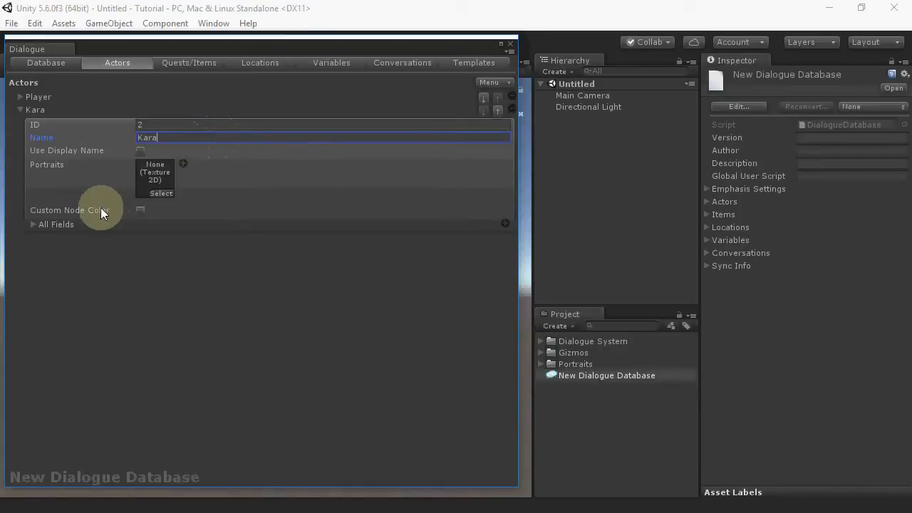
Step: Set Kara's description to "Kara is the wife of the player and captain of their mining starship."
{"action": "left_click", "coordinate": [34, 224]}
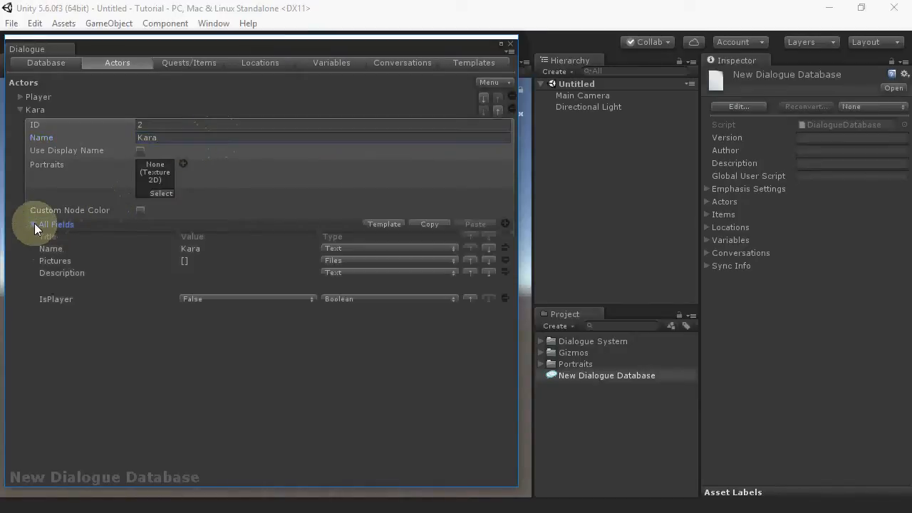
{"action": "left_click", "coordinate": [76, 285]}
{"action": "type", "text": "Kara is thw w"}
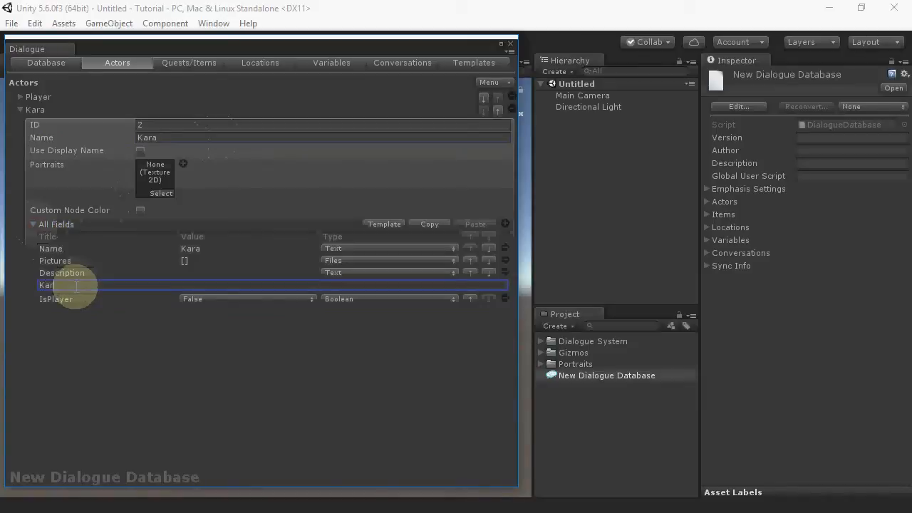
{"action": "key", "text": "BackSpace"}
{"action": "key", "text": "BackSpace"}
{"action": "key", "text": "BackSpace"}
{"action": "type", "text": "e wife of the player "}
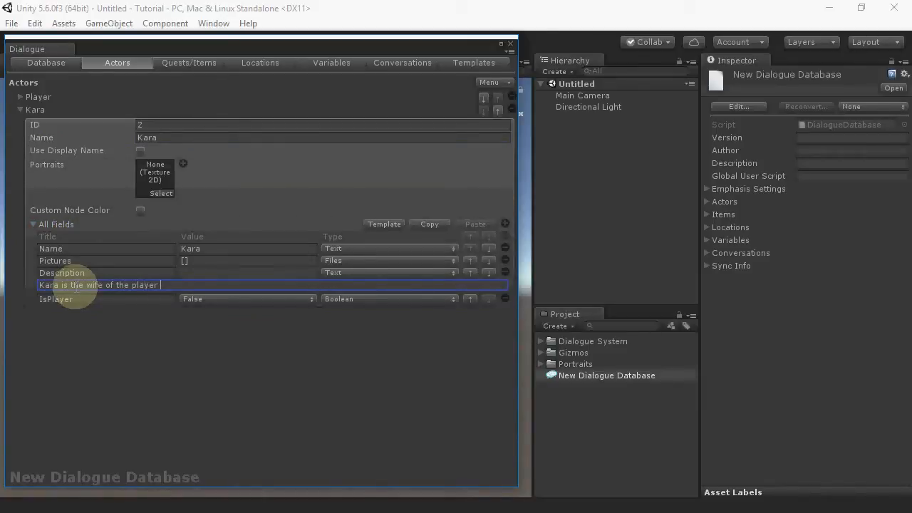
{"action": "type", "text": "and captain of their mining starship."}
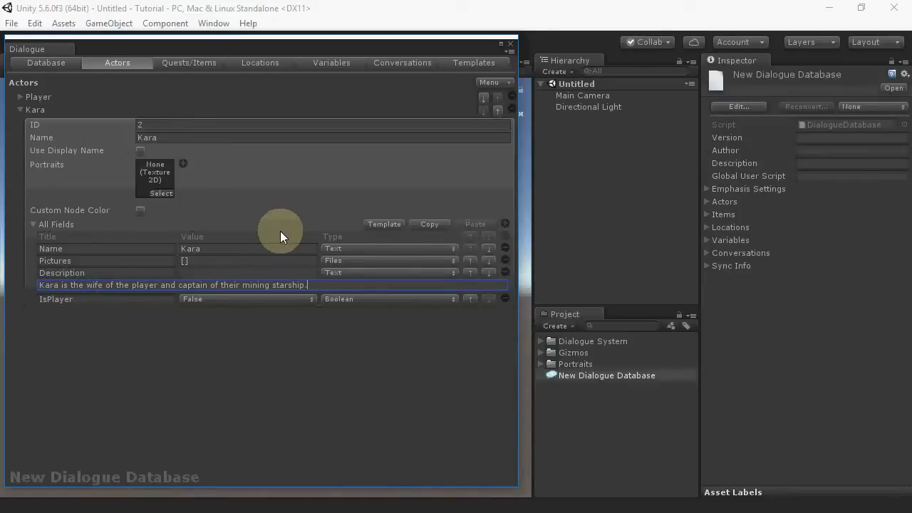
Step: Assign Kara four portraits from the Portraits folder: Portrait, Portrait_Happy, Portrait_Dazed and Portrait_Stress
{"action": "left_click", "coordinate": [541, 365]}
{"action": "left_click_drag", "start_coordinate": [569, 397], "coordinate": [161, 179]}
{"action": "left_click", "coordinate": [183, 163]}
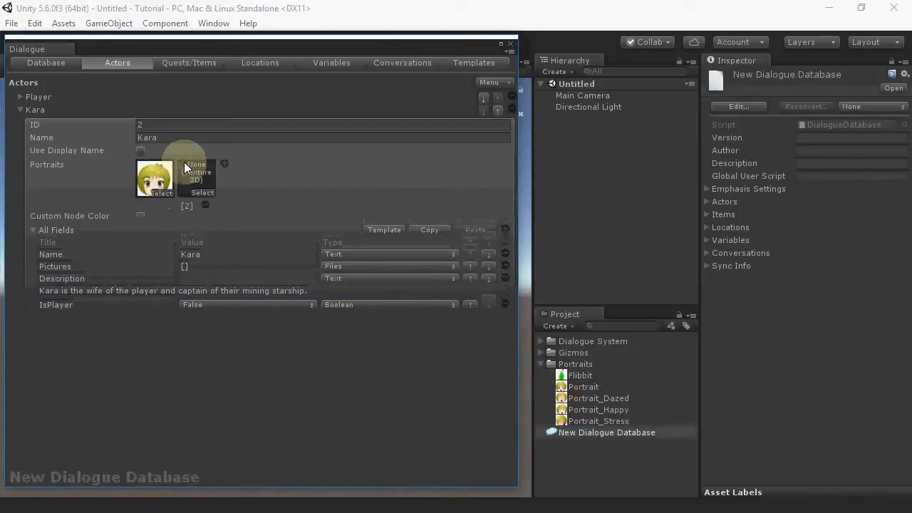
{"action": "left_click", "coordinate": [225, 165]}
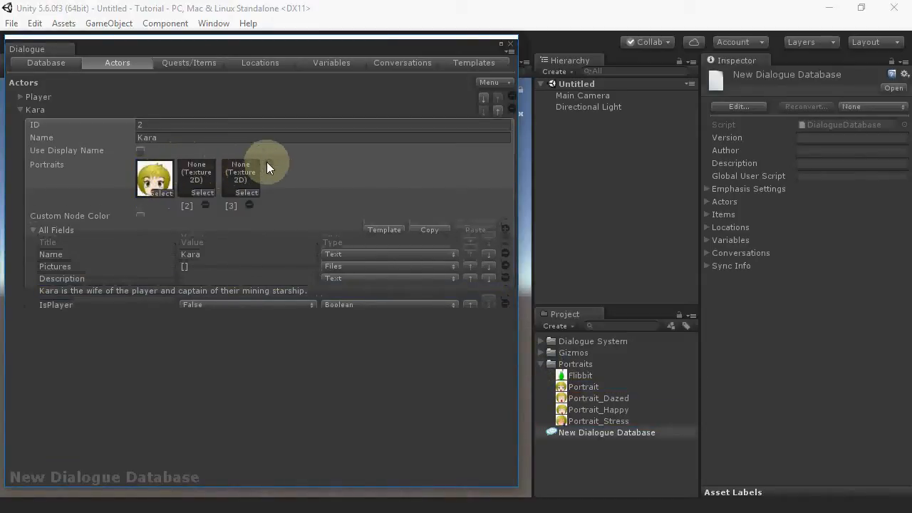
{"action": "left_click", "coordinate": [267, 163]}
{"action": "left_click_drag", "start_coordinate": [597, 408], "coordinate": [199, 181]}
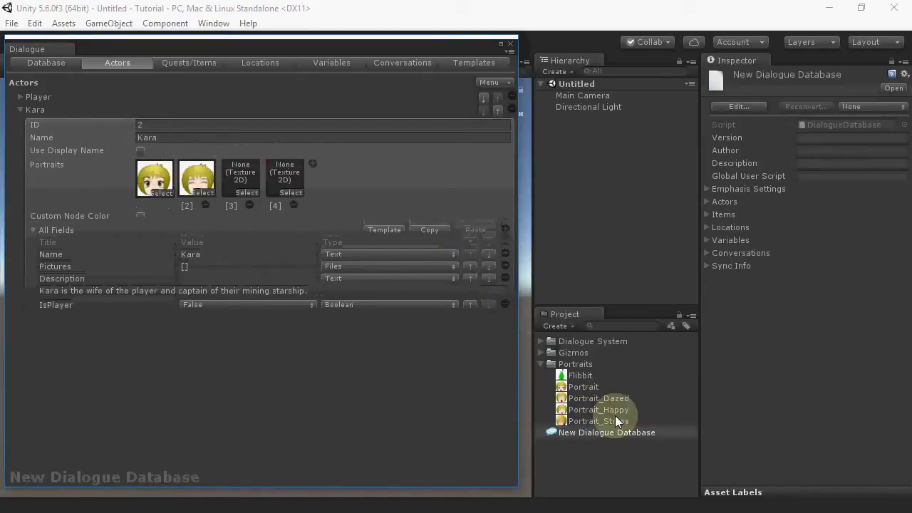
{"action": "left_click_drag", "start_coordinate": [607, 398], "coordinate": [241, 170]}
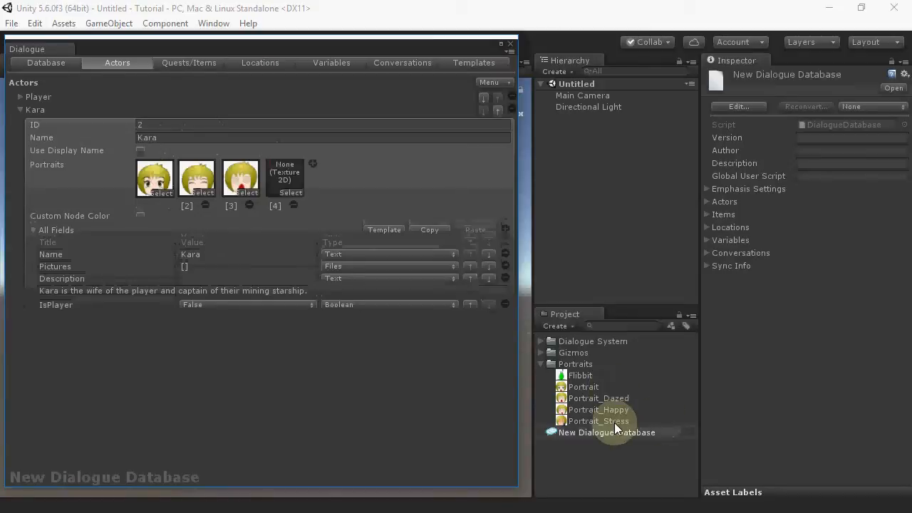
{"action": "left_click_drag", "start_coordinate": [618, 421], "coordinate": [301, 179]}
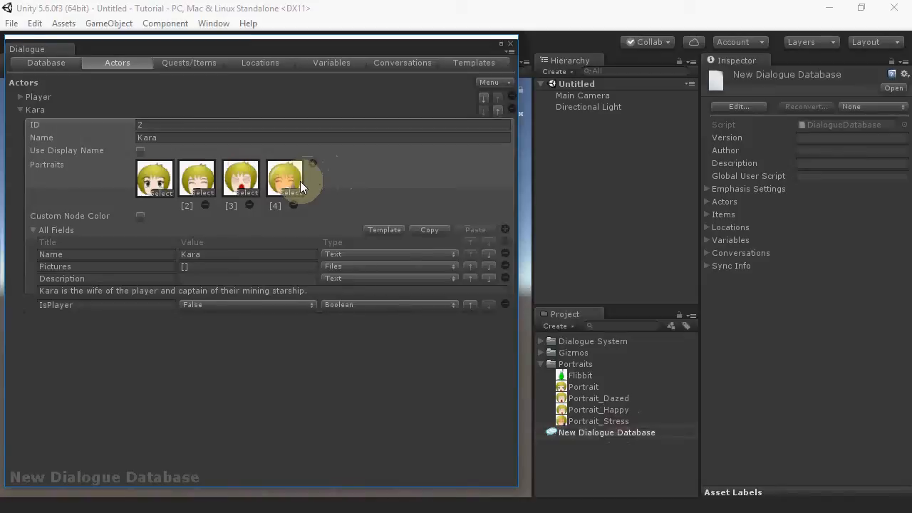
Step: Add a third actor named Flibbit and assign the Flibbit image as its portrait
{"action": "left_click", "coordinate": [21, 110]}
{"action": "left_click", "coordinate": [486, 81]}
{"action": "left_click", "coordinate": [512, 90]}
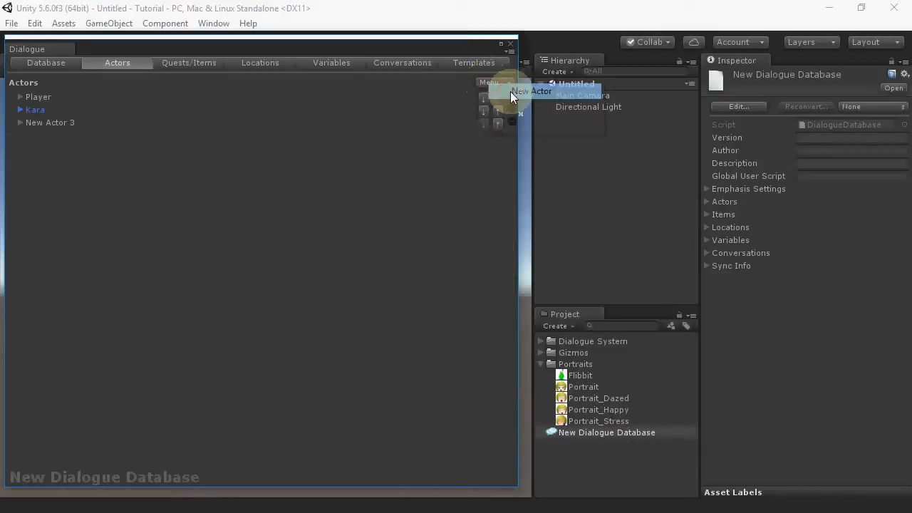
{"action": "left_click", "coordinate": [21, 122]}
{"action": "left_click", "coordinate": [200, 149]}
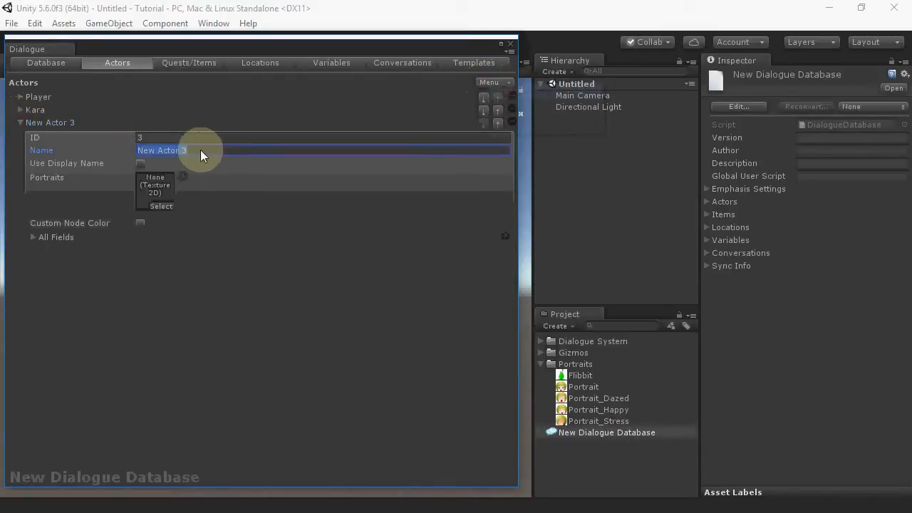
{"action": "type", "text": "Flibbit"}
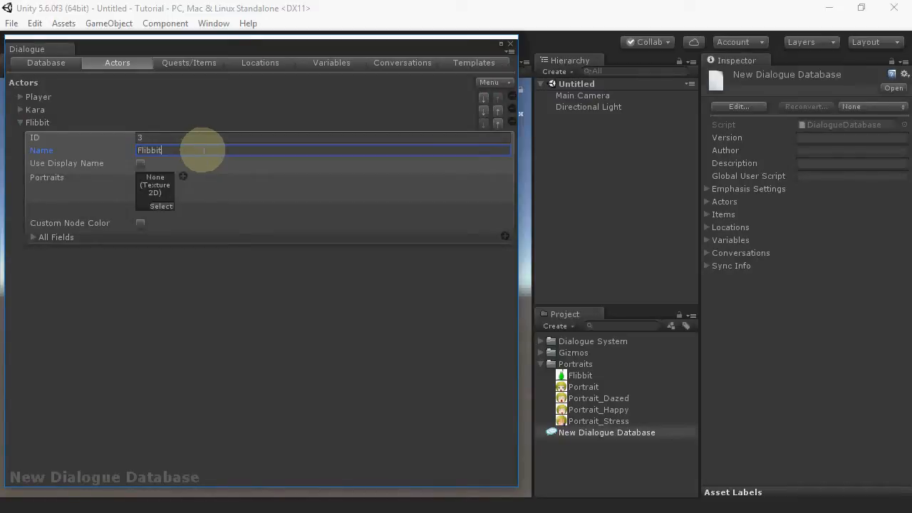
{"action": "left_click_drag", "start_coordinate": [580, 376], "coordinate": [153, 188]}
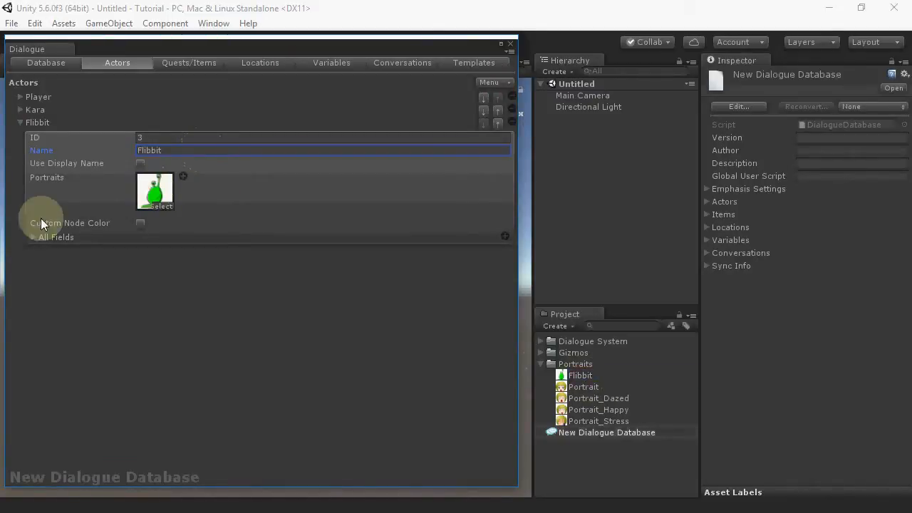
Step: Set Flibbit's description to "The player and Kara adopted this alien toddler."
{"action": "left_click", "coordinate": [30, 237]}
{"action": "left_click", "coordinate": [183, 299]}
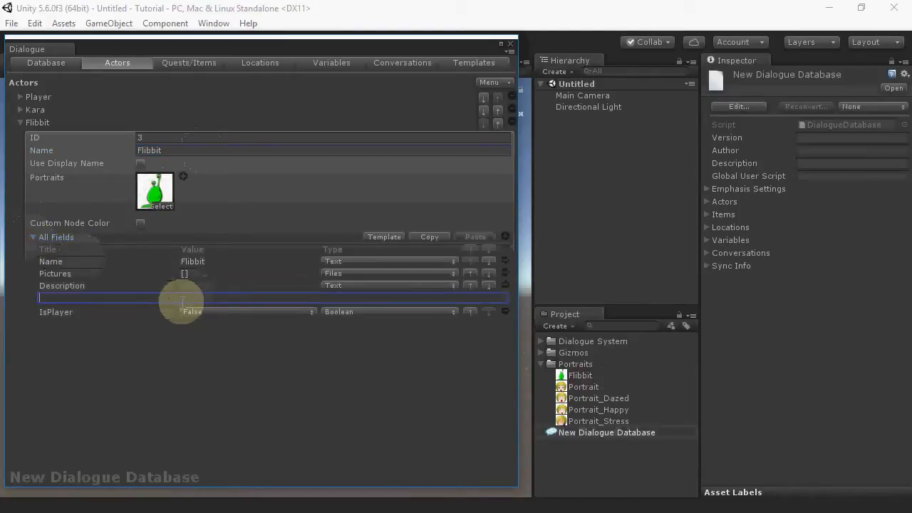
{"action": "type", "text": "The player and Kara "}
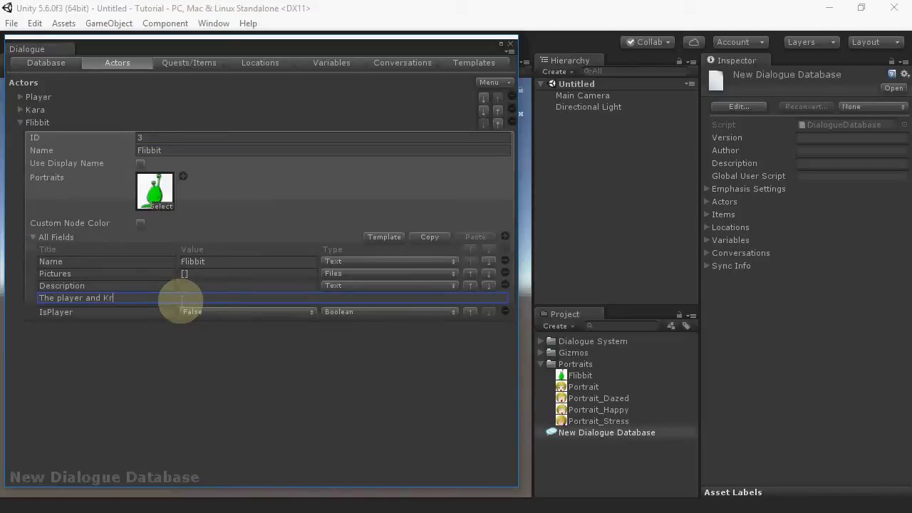
{"action": "type", "text": "adopted this alien toddler."}
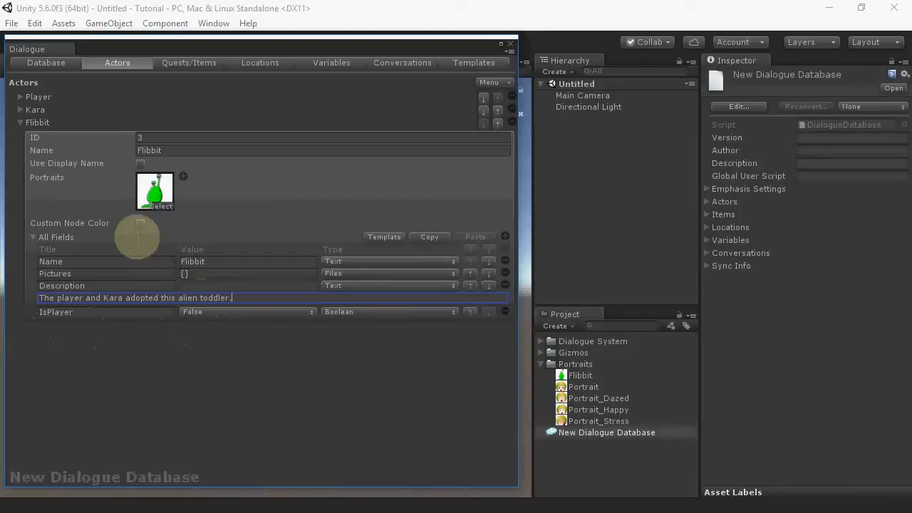
Step: Enable a custom node color for Flibbit and set it to Aqua
{"action": "left_click", "coordinate": [141, 223]}
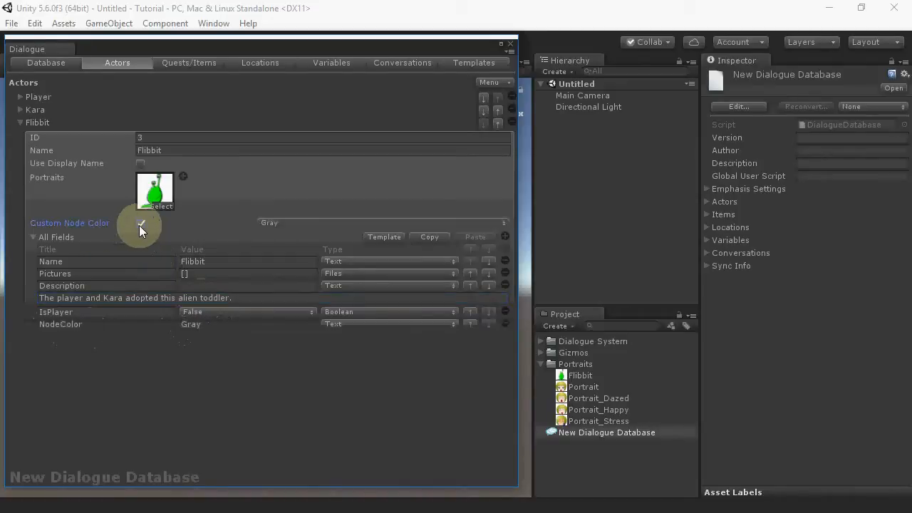
{"action": "left_click", "coordinate": [263, 222]}
{"action": "left_click", "coordinate": [280, 243]}
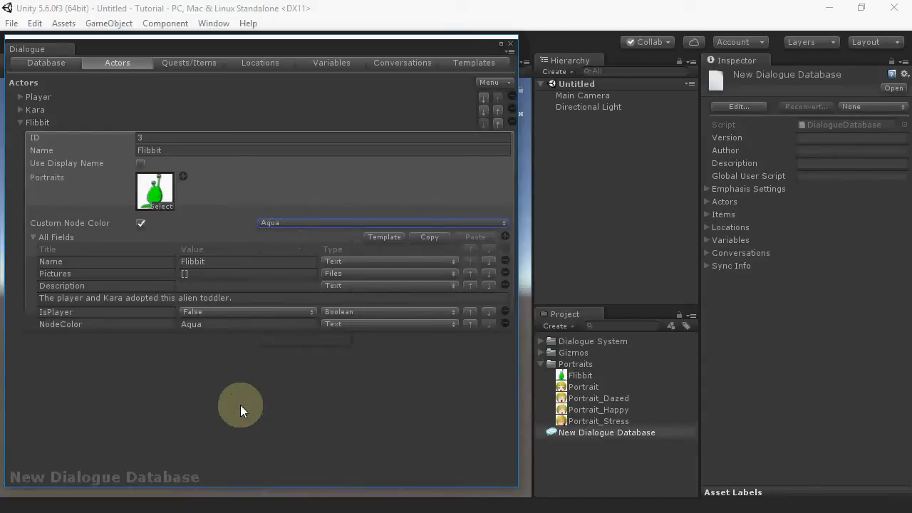
Step: Create a new quest in the Quests/Items section and name it Mining
{"action": "left_click", "coordinate": [175, 62]}
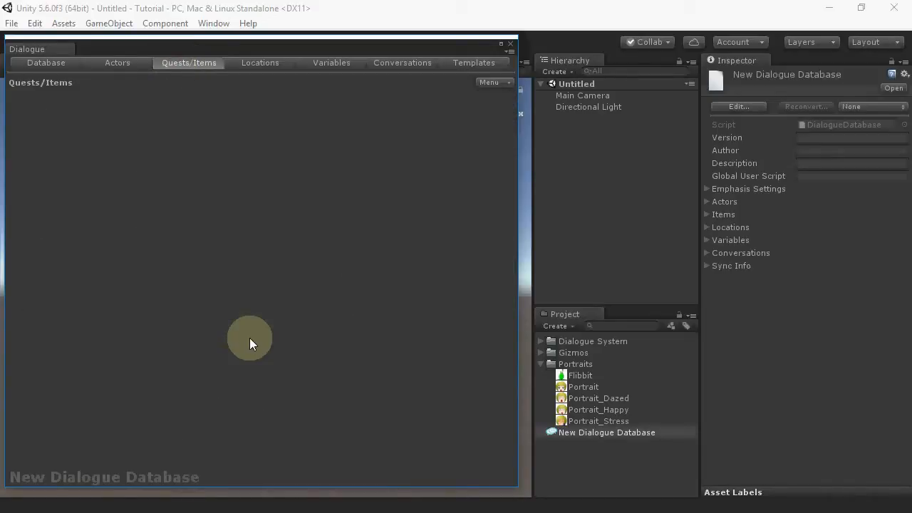
{"action": "left_click", "coordinate": [500, 84]}
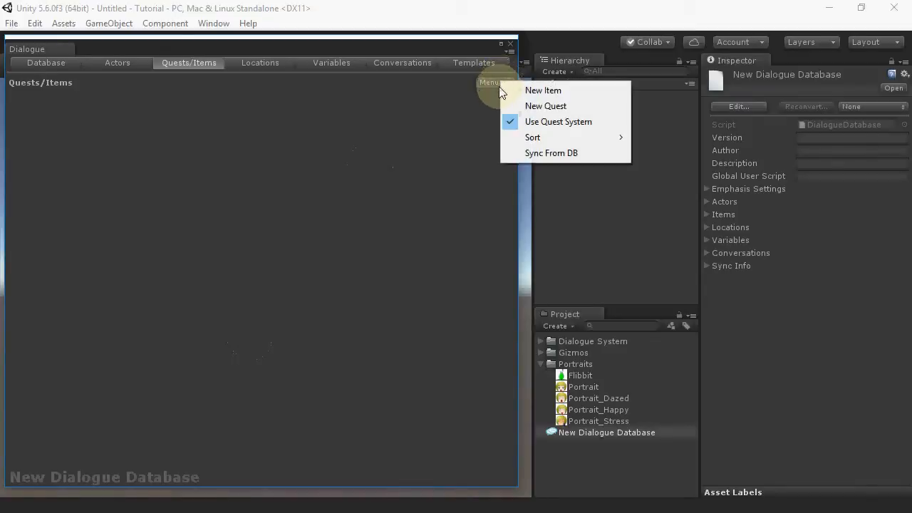
{"action": "left_click", "coordinate": [546, 107]}
{"action": "left_click", "coordinate": [20, 97]}
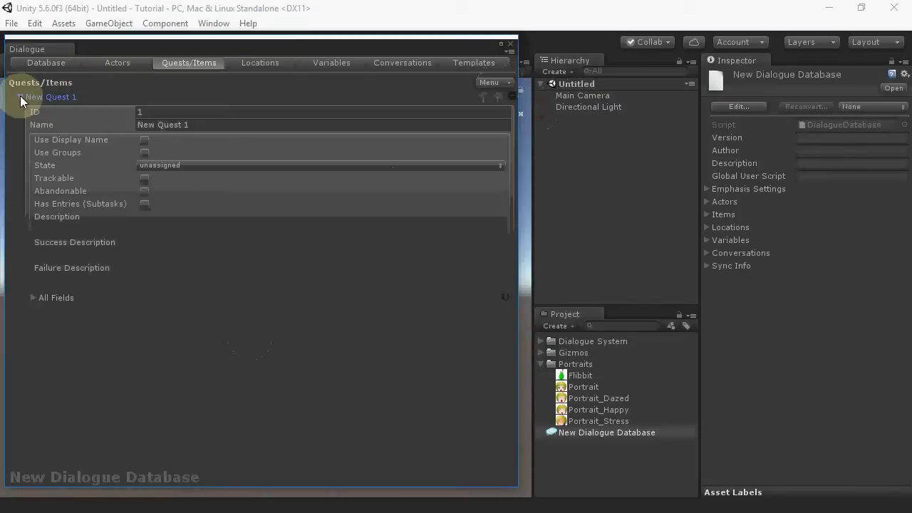
{"action": "left_click", "coordinate": [221, 125]}
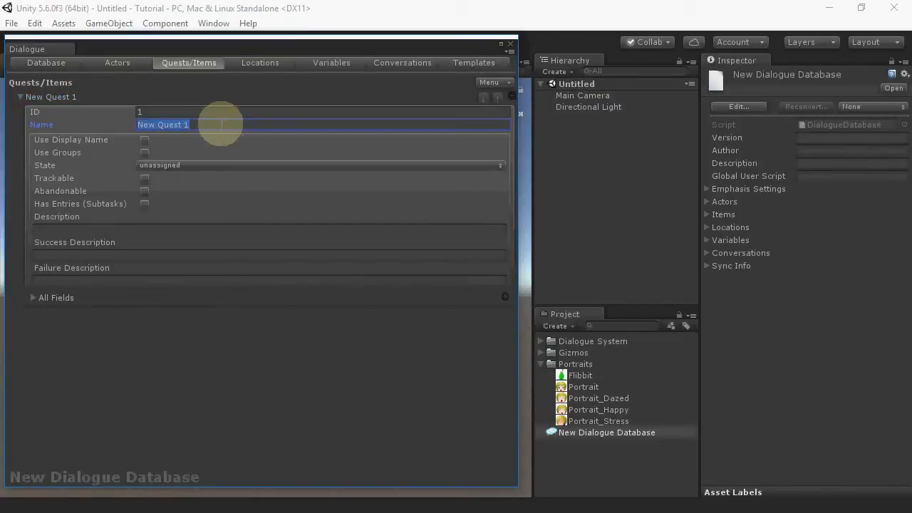
{"action": "type", "text": "Mining"}
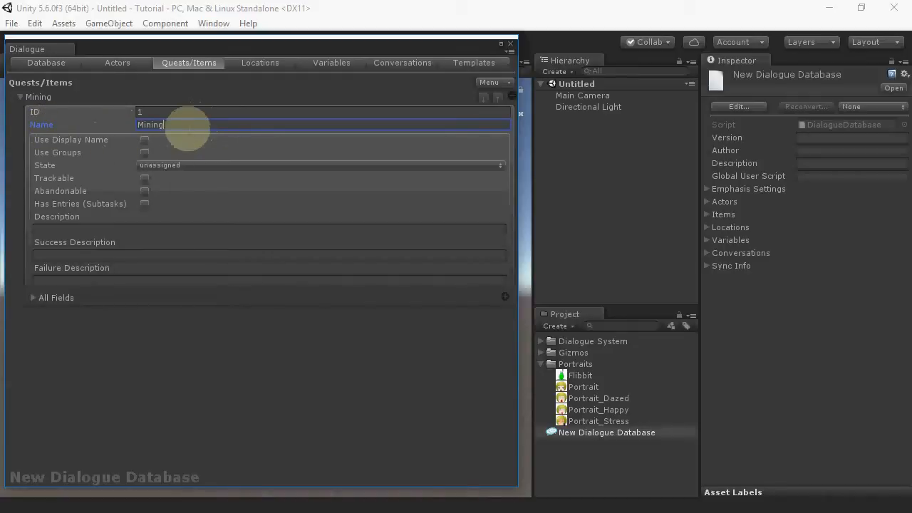
Step: Enable a display name for the Mining quest and set it to "Mining the Asteroid"
{"action": "left_click", "coordinate": [145, 140]}
{"action": "left_click", "coordinate": [173, 152]}
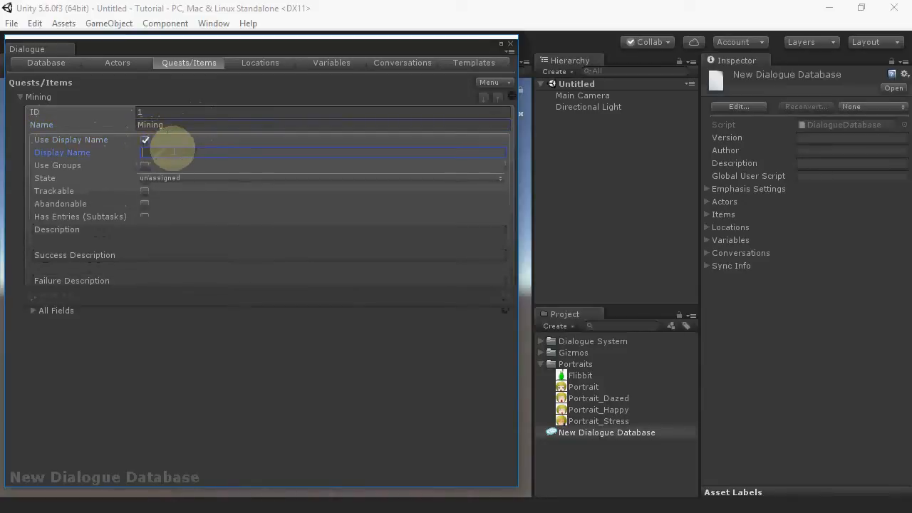
{"action": "type", "text": "Mining the Asteroid"}
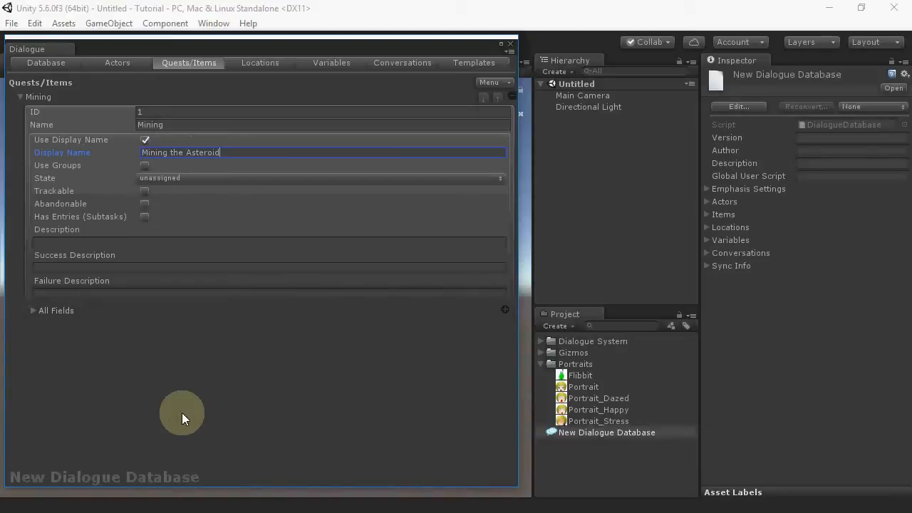
{"action": "mouse_move", "coordinate": [93, 188]}
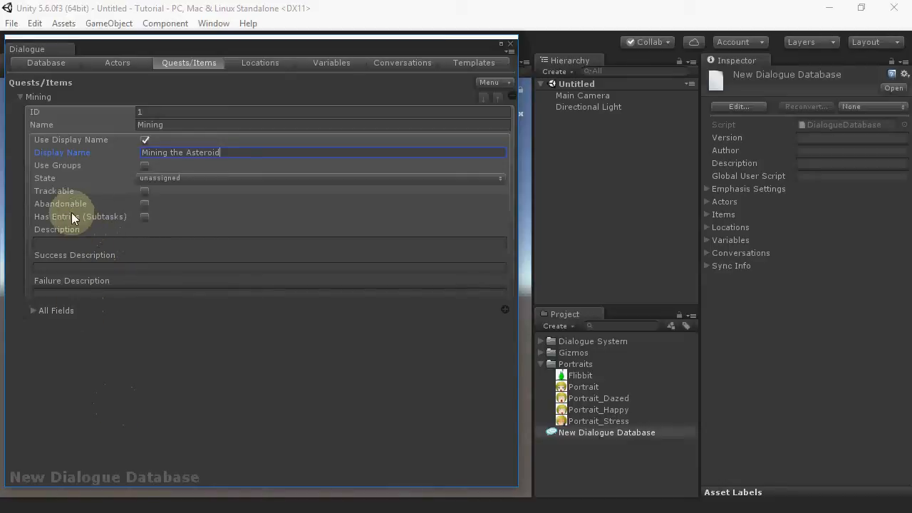
Step: Set the quest description to "Find the coordinates of the asteroid and mine it to keep your business afloat."
{"action": "left_click", "coordinate": [194, 241]}
{"action": "type", "text": "Find"}
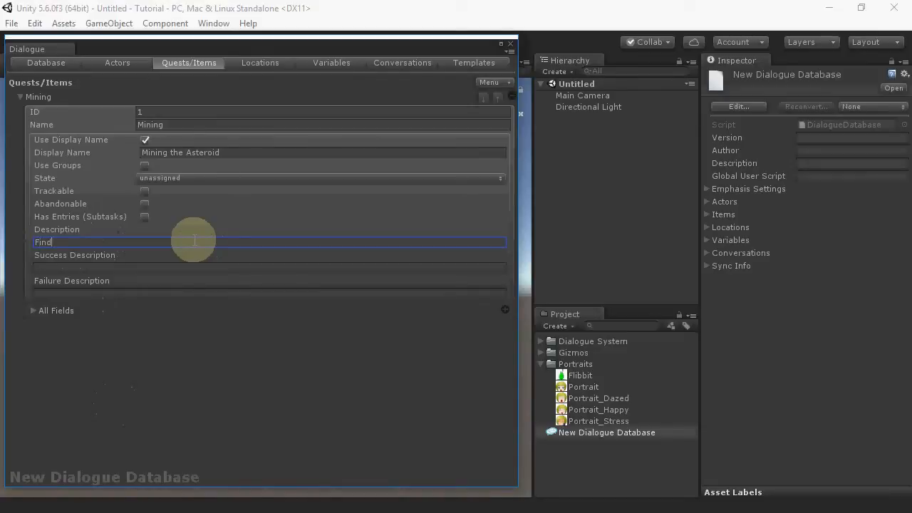
{"action": "type", "text": " the coordinates of the asteroid and mine it to keep"}
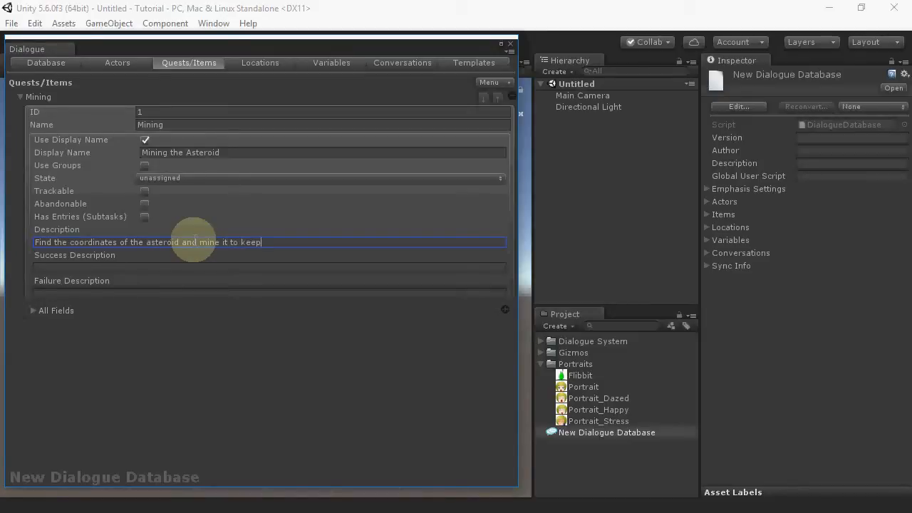
{"action": "type", "text": " your business aflos"}
{"action": "type", "text": "t."}
Step: Set the success description to "You found the asteroid and saved your business."
{"action": "left_click", "coordinate": [150, 268]}
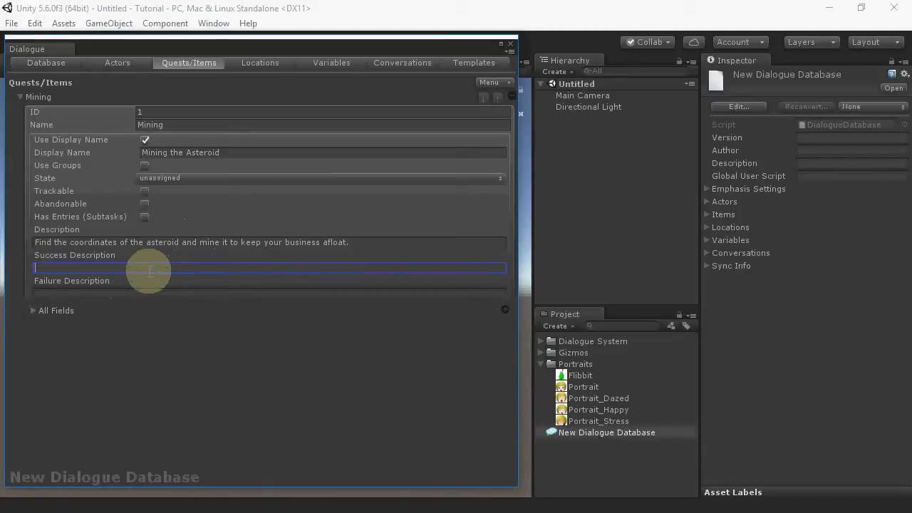
{"action": "type", "text": "You found the as"}
{"action": "type", "text": "teroid and saved "}
{"action": "type", "text": "yoru busi"}
{"action": "key", "text": "BackSpace"}
{"action": "key", "text": "BackSpace"}
{"action": "key", "text": "BackSpace"}
{"action": "key", "text": "BackSpace"}
{"action": "key", "text": "BackSpace"}
{"action": "key", "text": "BackSpace"}
{"action": "type", "text": "ur business."}
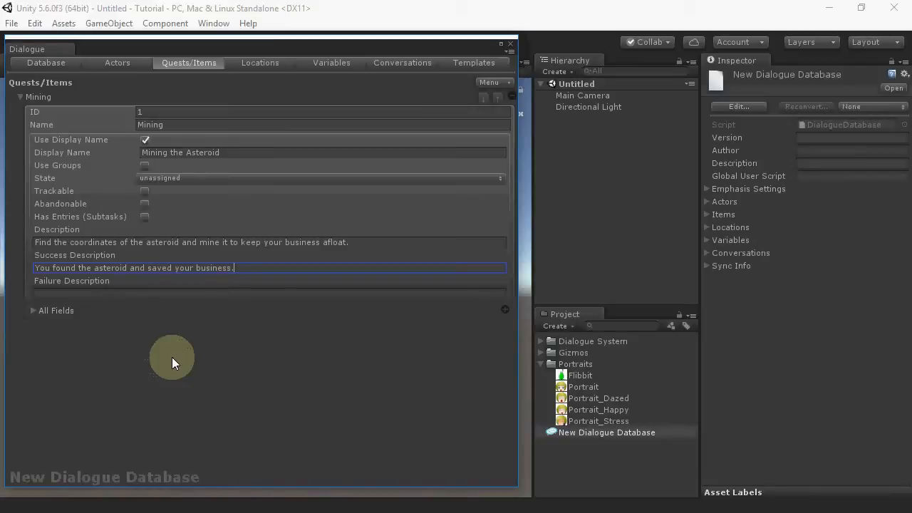
Step: Enable quest entries and add a first entry reading "Find the coordinates."
{"action": "left_click", "coordinate": [144, 218]}
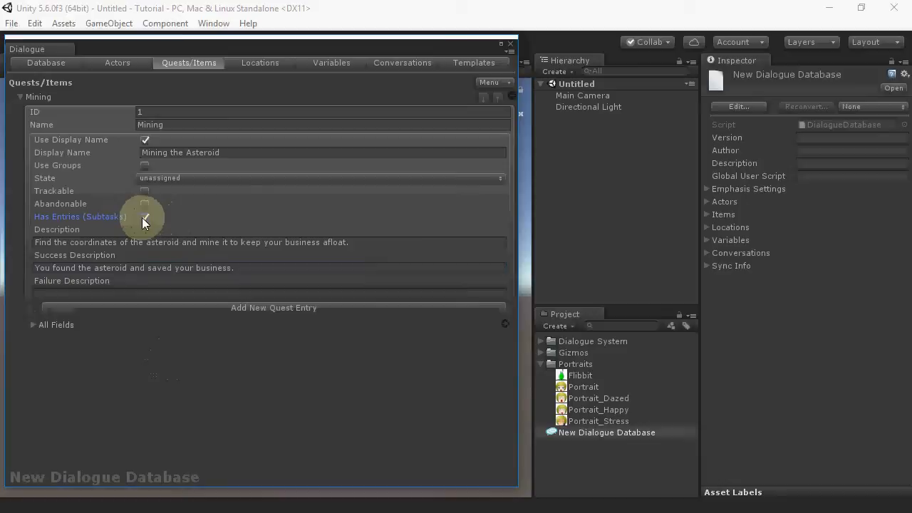
{"action": "left_click", "coordinate": [274, 308]}
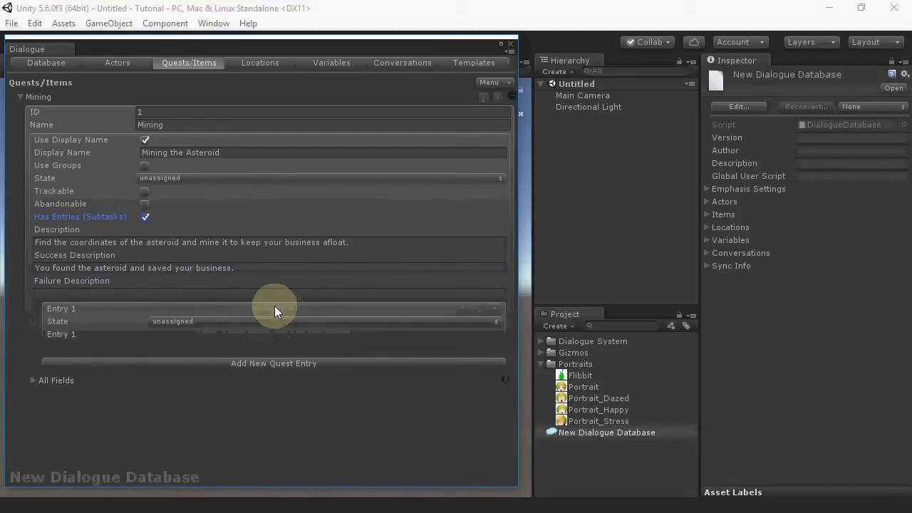
{"action": "left_click", "coordinate": [172, 347]}
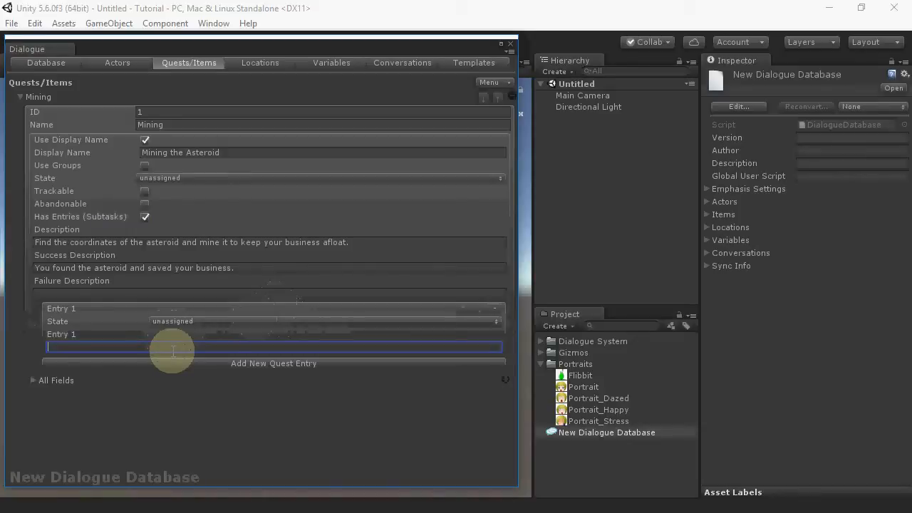
{"action": "type", "text": "Find the coordinates."}
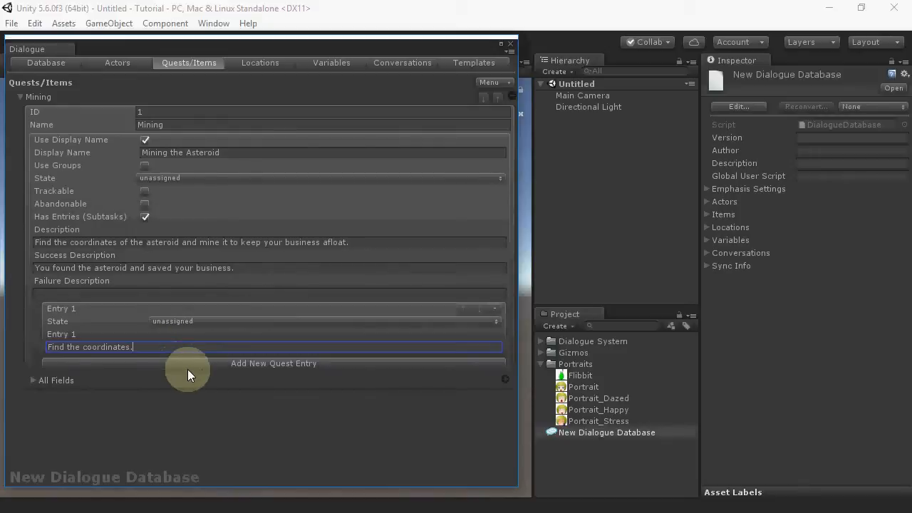
Step: Add a second quest entry reading "Mine the asteroid."
{"action": "left_click", "coordinate": [187, 365]}
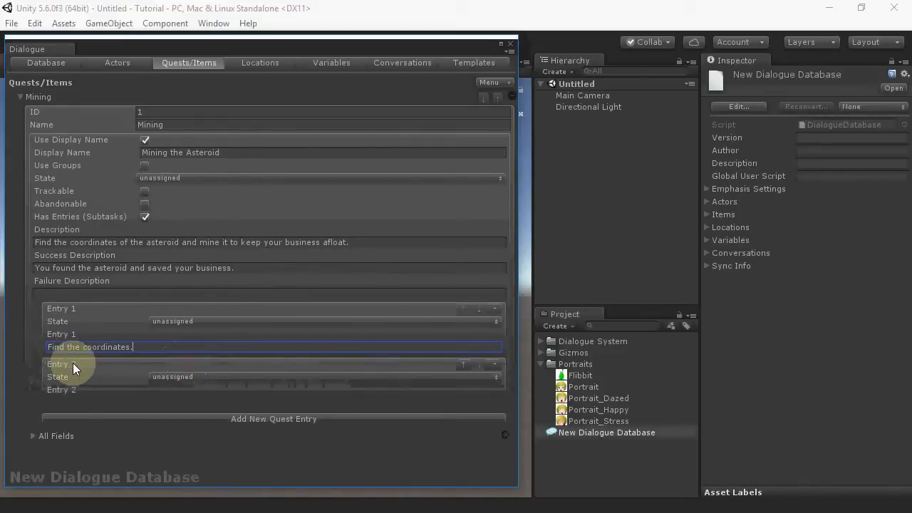
{"action": "left_click", "coordinate": [143, 403]}
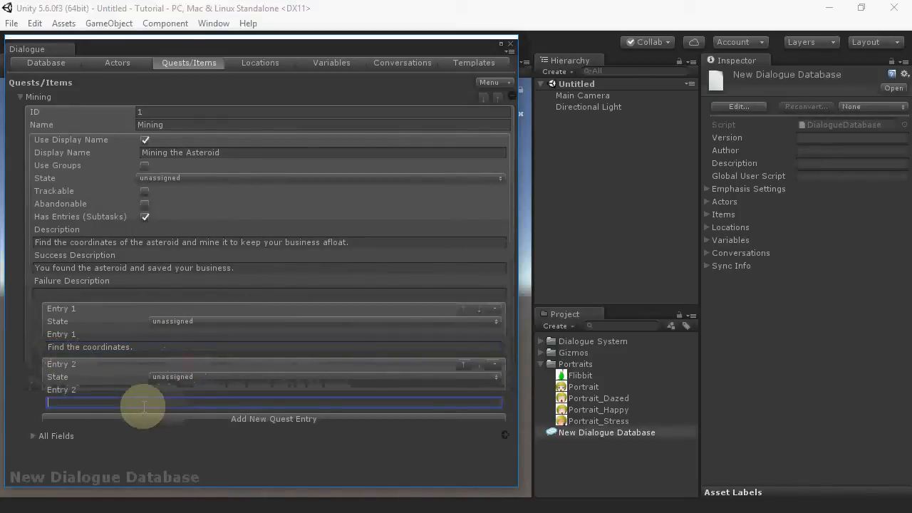
{"action": "type", "text": "Mine the asteroid."}
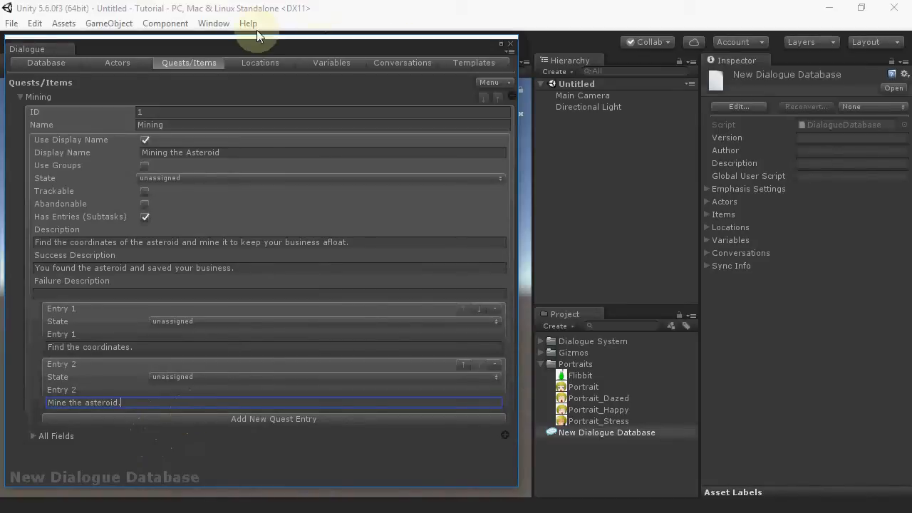
Step: Create a new location named Space Station and expand its fields
{"action": "left_click", "coordinate": [255, 67]}
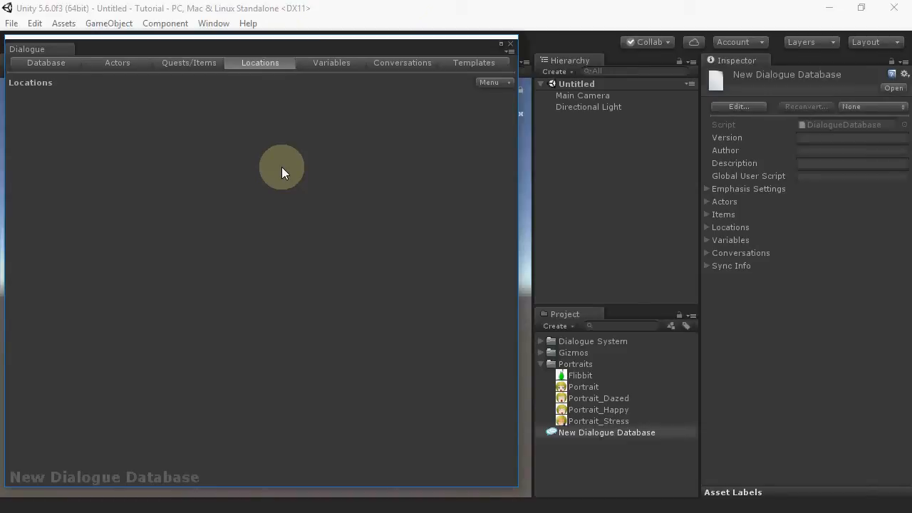
{"action": "left_click", "coordinate": [499, 83]}
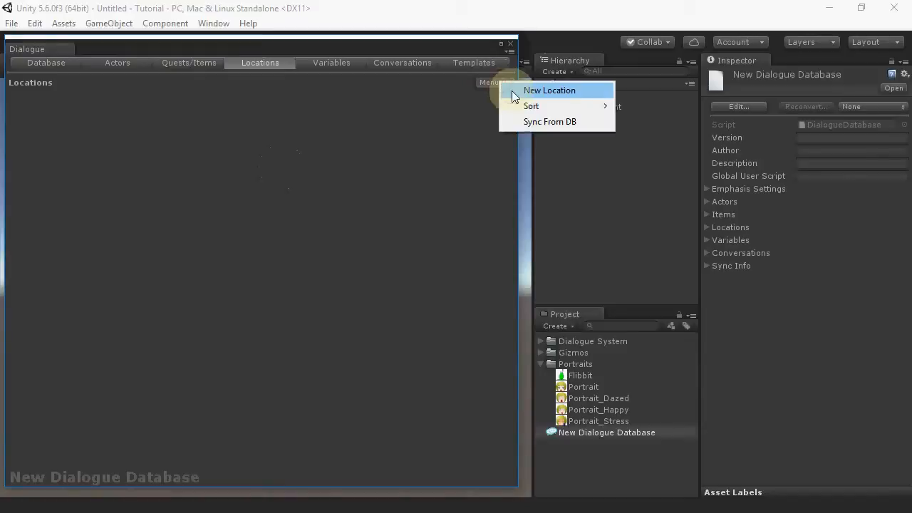
{"action": "left_click", "coordinate": [511, 89]}
{"action": "left_click", "coordinate": [21, 95]}
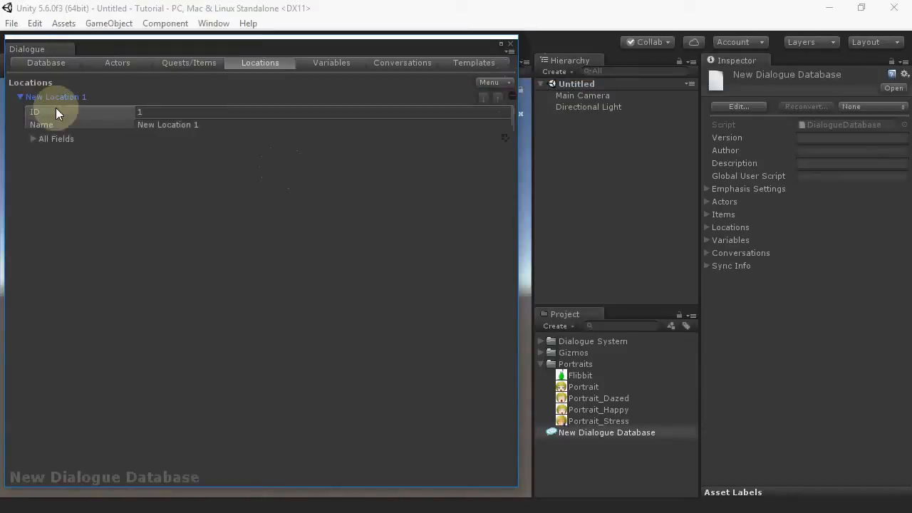
{"action": "left_click", "coordinate": [221, 127]}
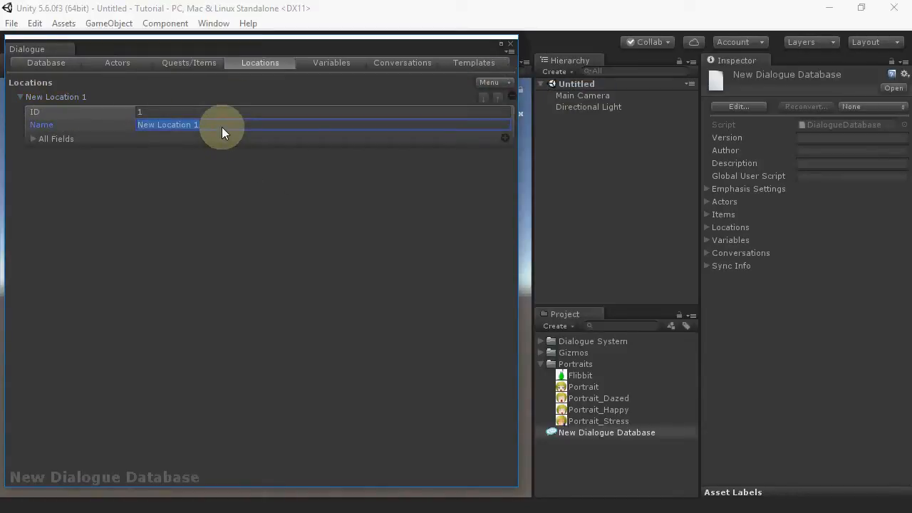
{"action": "type", "text": "Space S"}
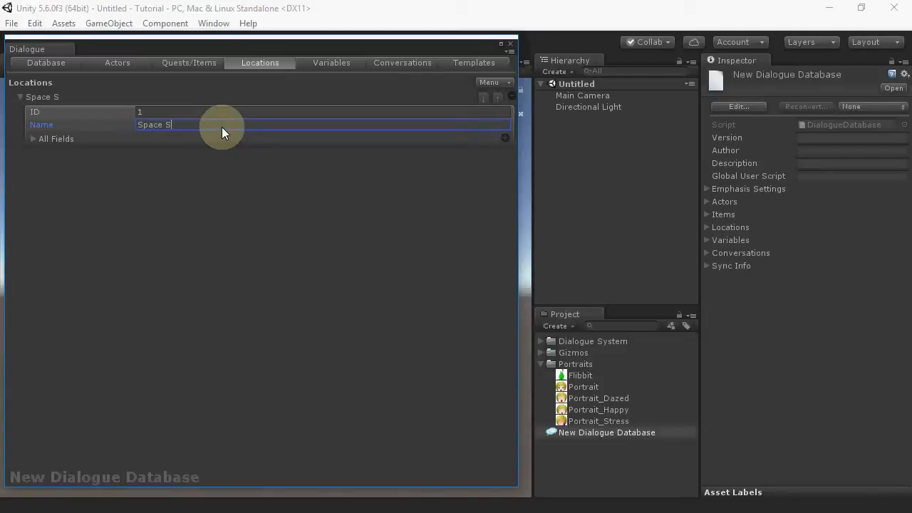
{"action": "type", "text": "tation"}
{"action": "left_click", "coordinate": [32, 139]}
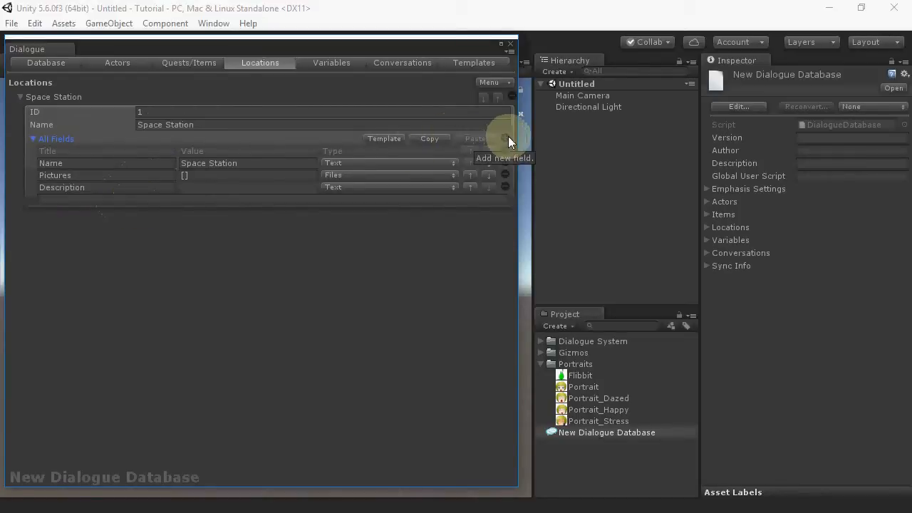
Step: Add a second location named Asteroid
{"action": "left_click", "coordinate": [488, 83]}
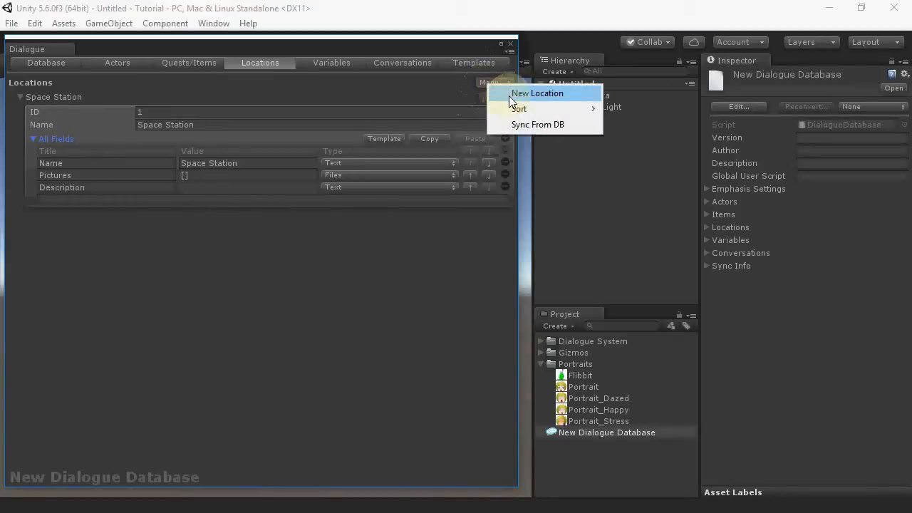
{"action": "left_click", "coordinate": [510, 96]}
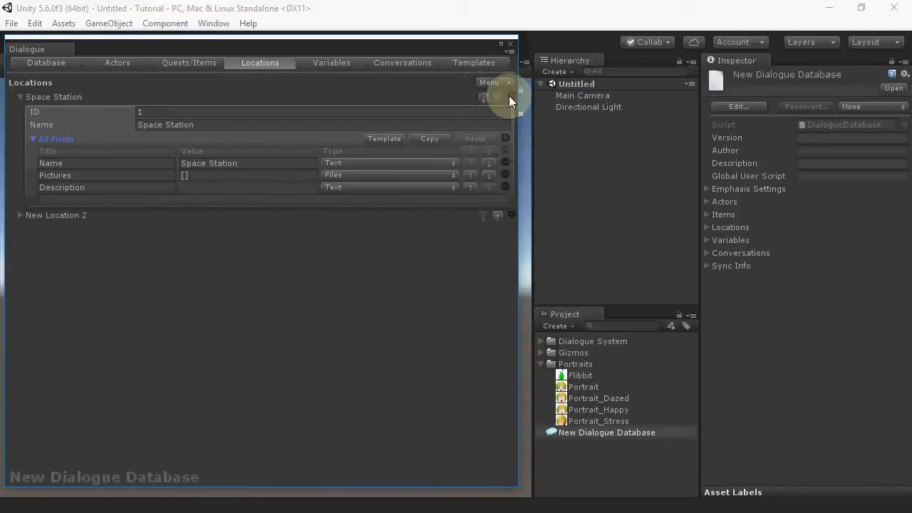
{"action": "left_click", "coordinate": [20, 215]}
{"action": "left_click", "coordinate": [222, 242]}
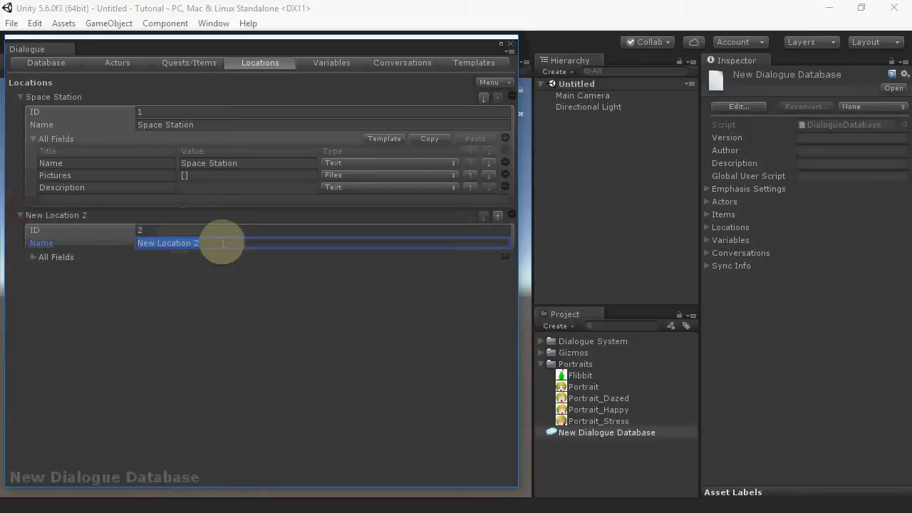
{"action": "type", "text": "Asteroid"}
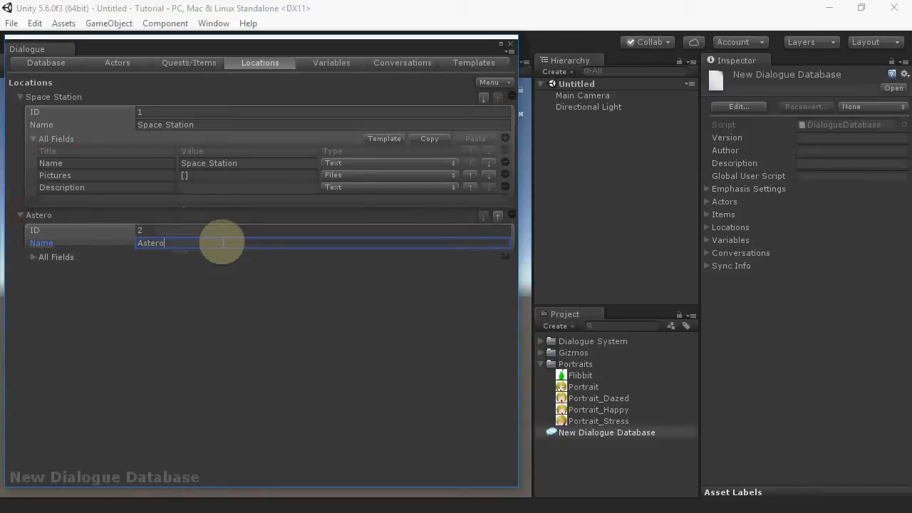
Step: Collapse Space Station's fields and sort the locations by name
{"action": "left_click", "coordinate": [32, 140]}
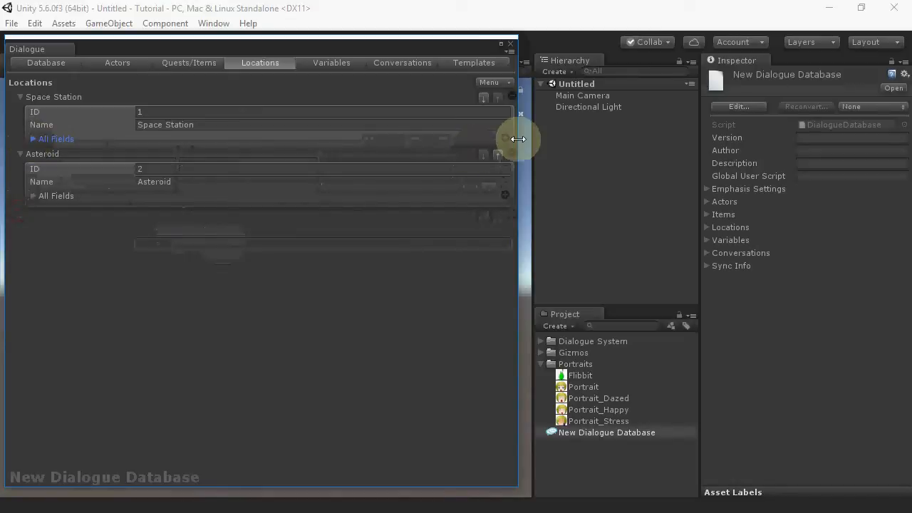
{"action": "left_click", "coordinate": [488, 83]}
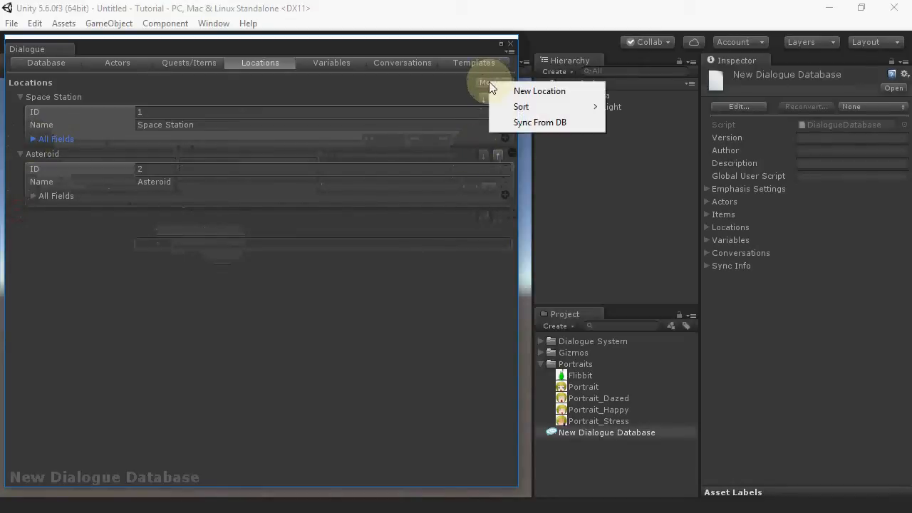
{"action": "mouse_move", "coordinate": [508, 104]}
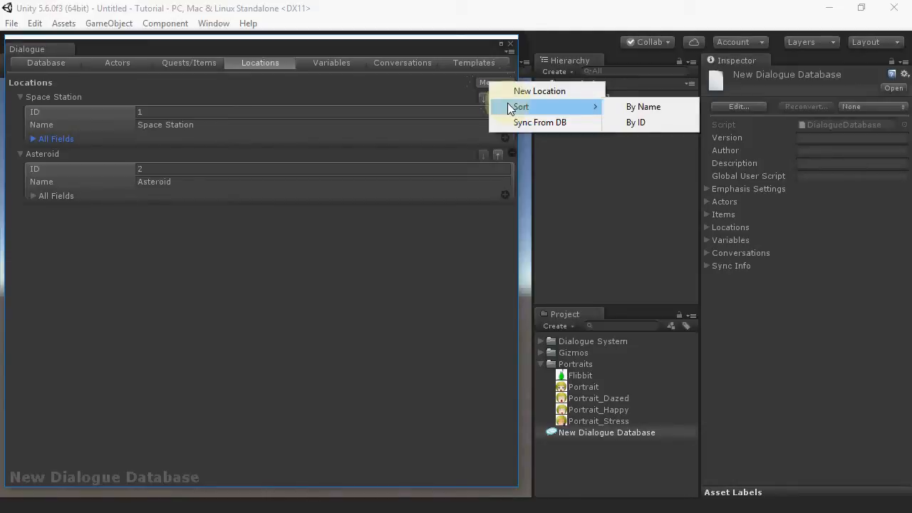
{"action": "left_click", "coordinate": [629, 109]}
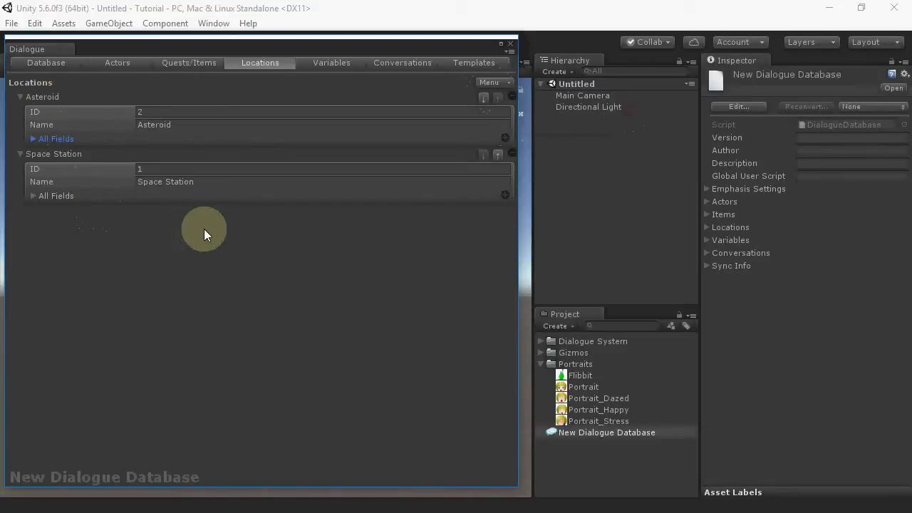
Step: Add a Boolean variable named Has Coords with the description "Player has found coords."
{"action": "left_click", "coordinate": [338, 61]}
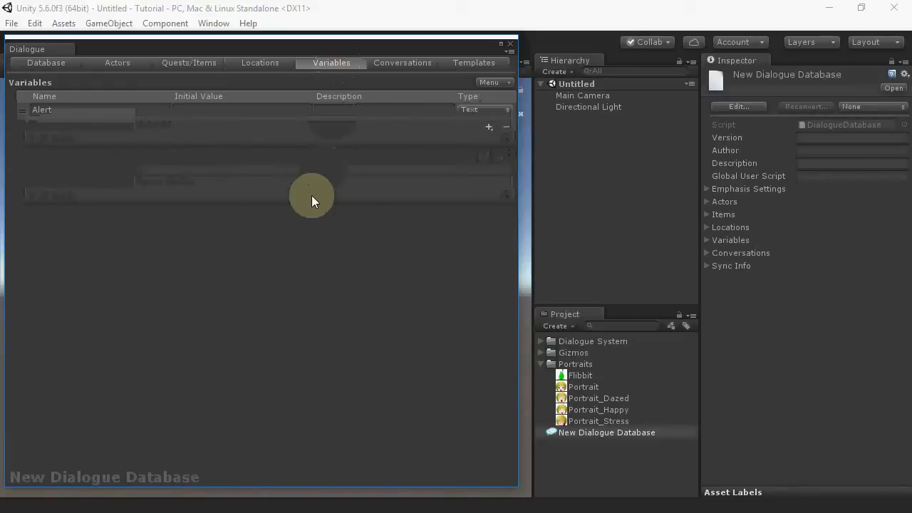
{"action": "left_click", "coordinate": [489, 83]}
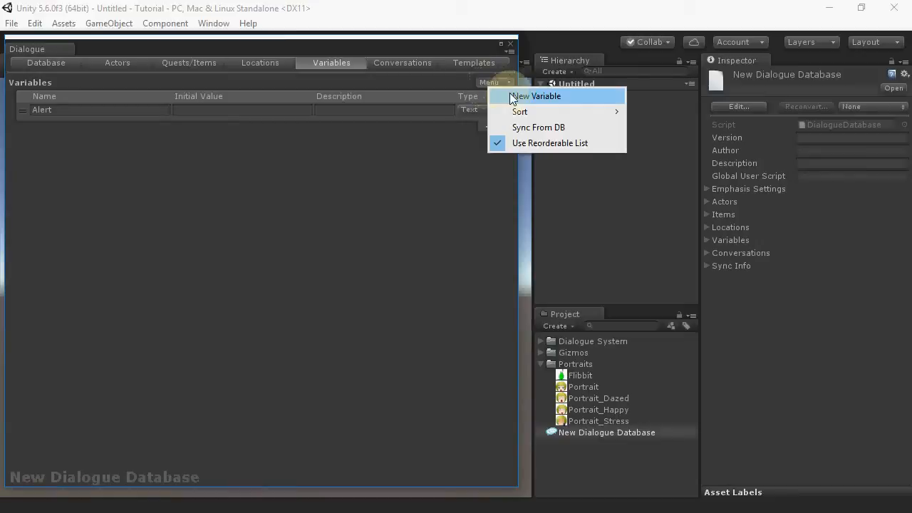
{"action": "left_click", "coordinate": [510, 96]}
{"action": "left_click", "coordinate": [140, 125]}
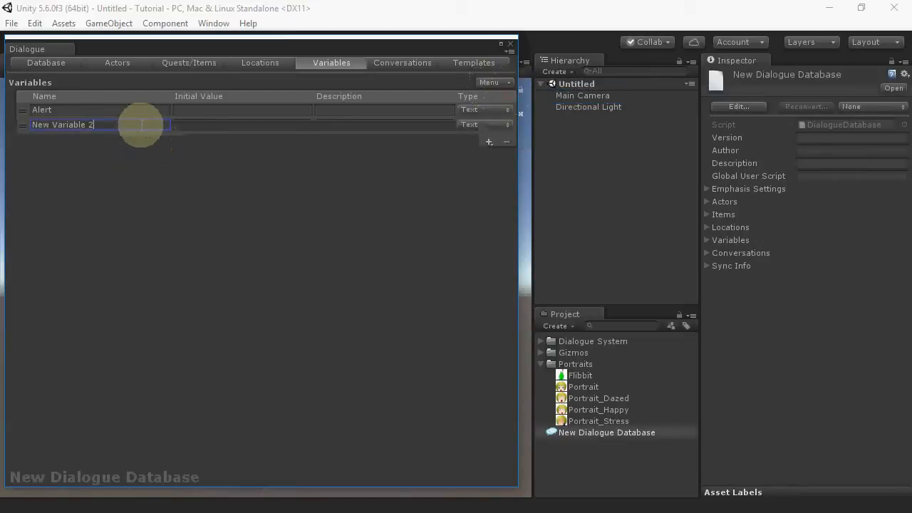
{"action": "type", "text": "Has Coords"}
{"action": "key", "text": "Tab"}
{"action": "left_click", "coordinate": [473, 126]}
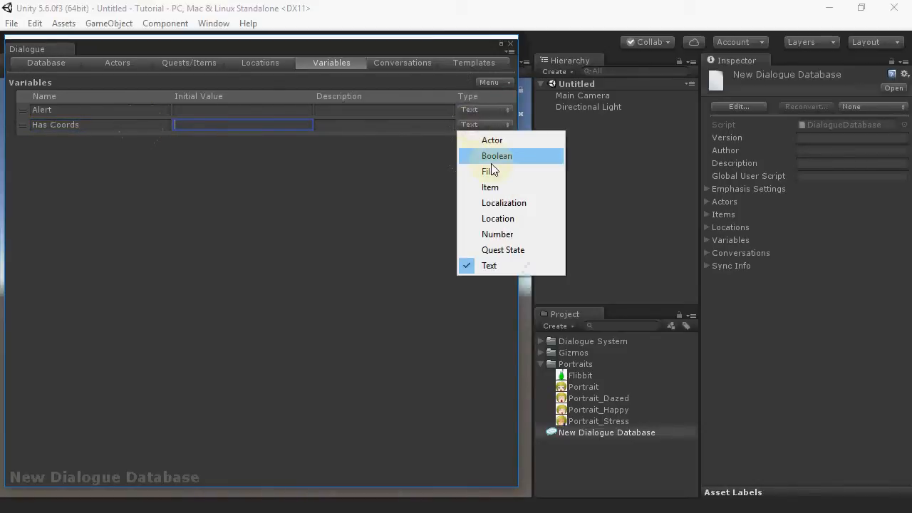
{"action": "left_click", "coordinate": [491, 157]}
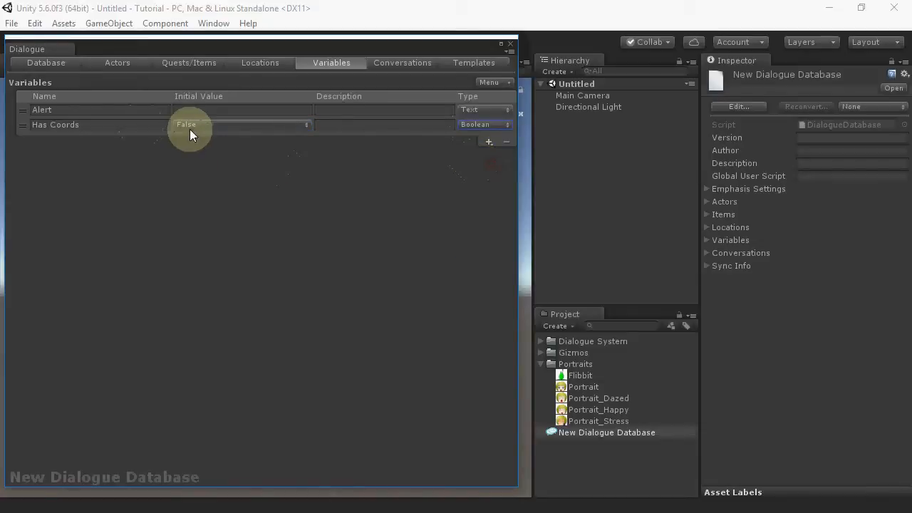
{"action": "left_click", "coordinate": [359, 125]}
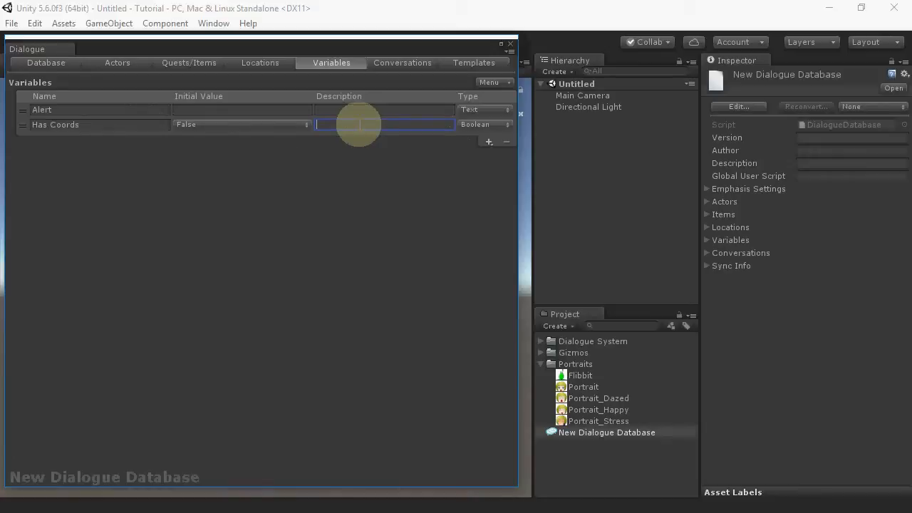
{"action": "type", "text": "Player has found coords."}
Step: Add a Boolean variable named Night with the description "True at night-time."
{"action": "left_click", "coordinate": [491, 82]}
{"action": "left_click", "coordinate": [522, 89]}
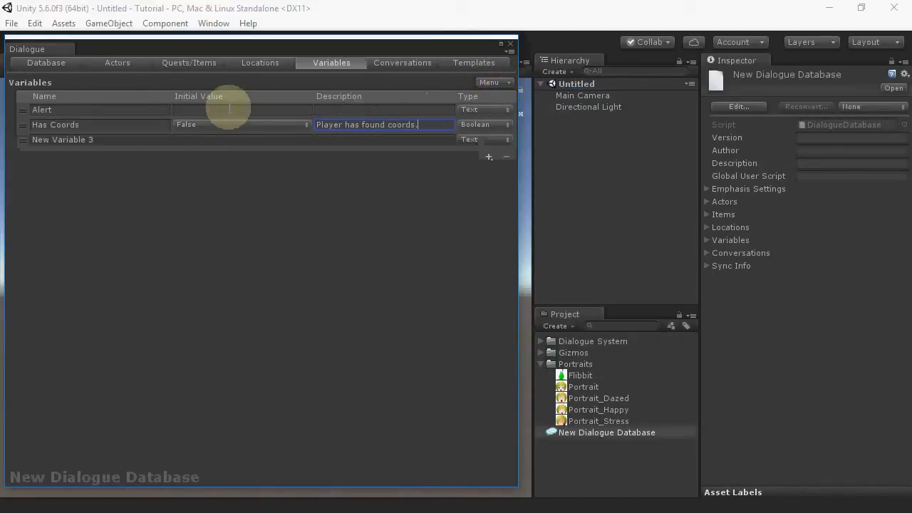
{"action": "left_click", "coordinate": [159, 143]}
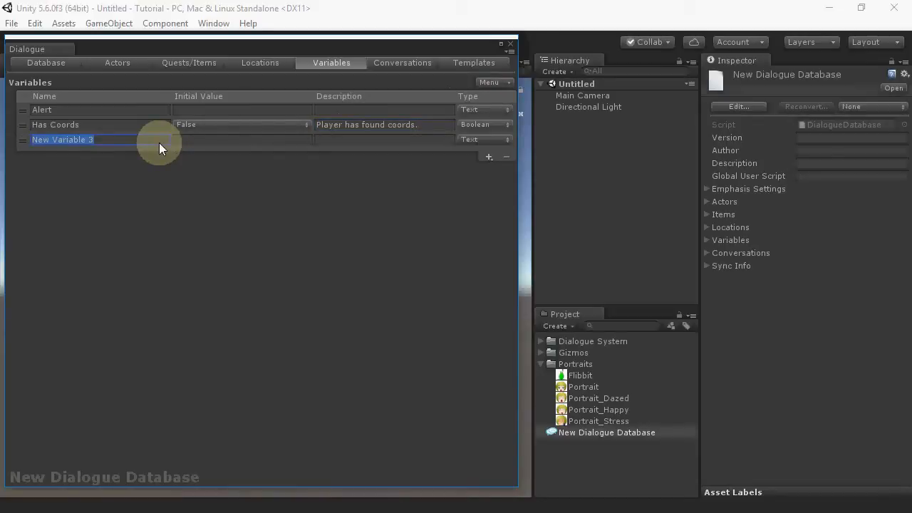
{"action": "type", "text": "Night"}
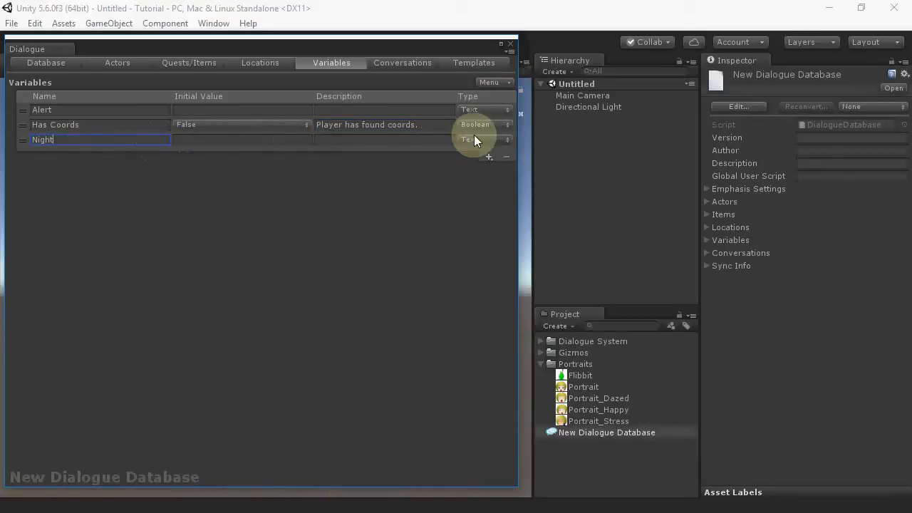
{"action": "left_click", "coordinate": [475, 139]}
{"action": "left_click", "coordinate": [484, 171]}
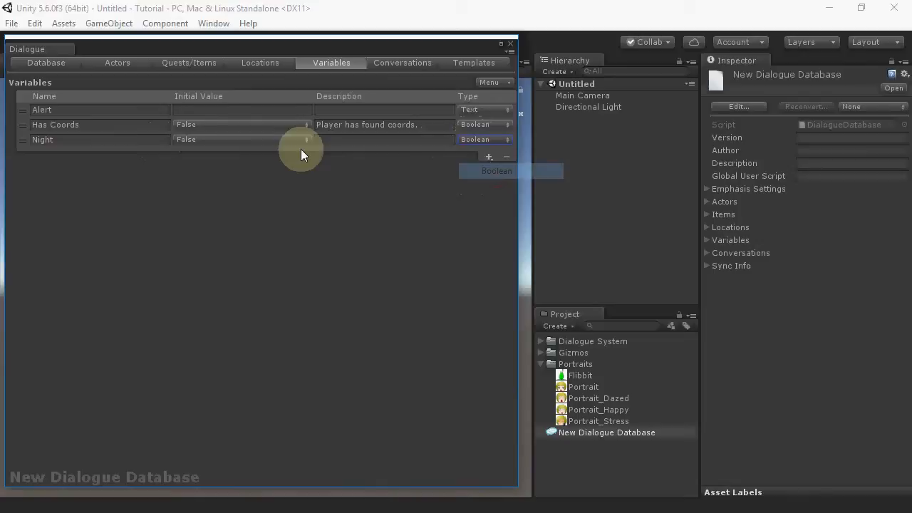
{"action": "left_click", "coordinate": [347, 141]}
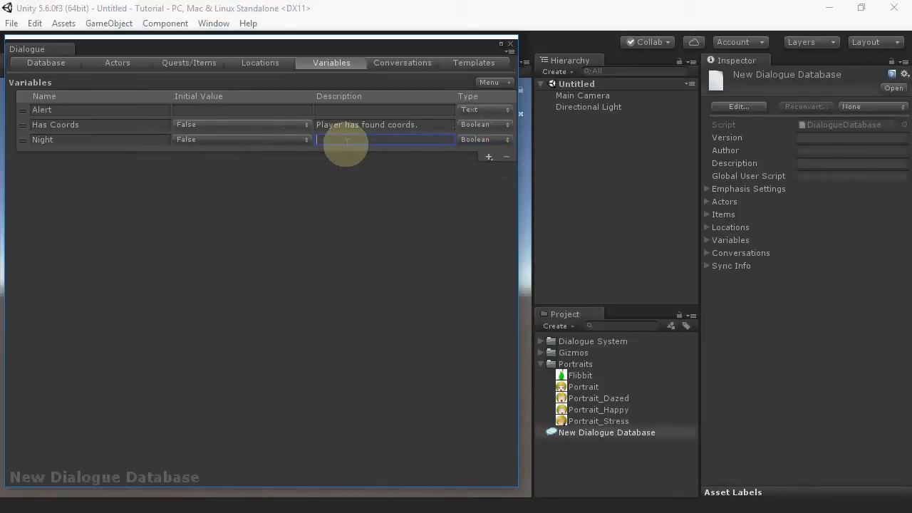
{"action": "type", "text": "True at night-time."}
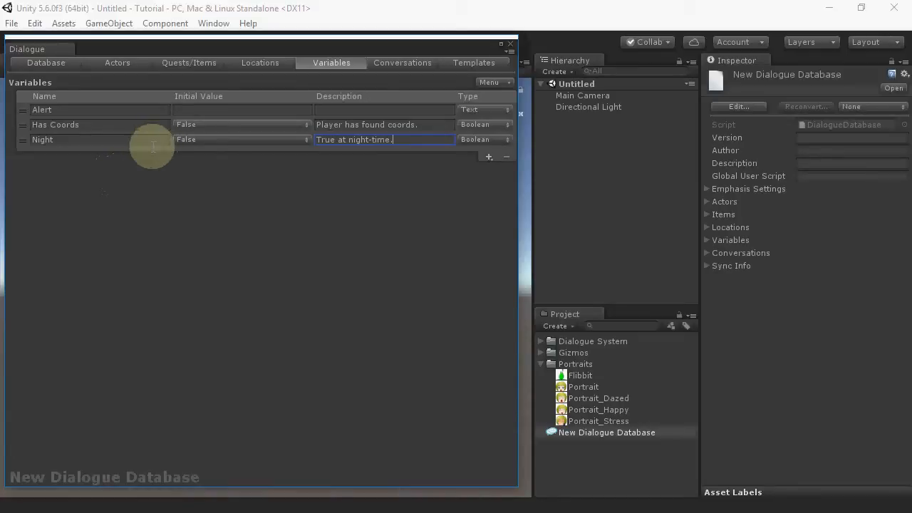
Step: Create a new conversation titled Kara
{"action": "left_click", "coordinate": [403, 66]}
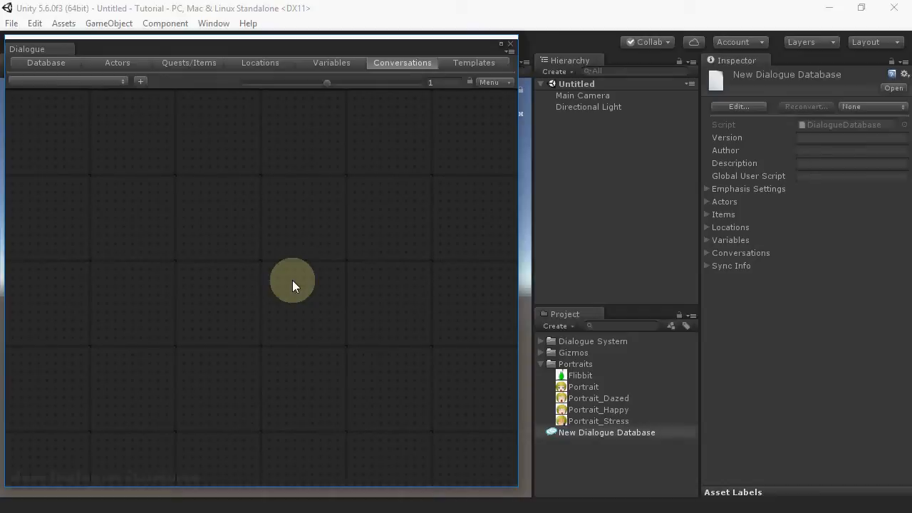
{"action": "left_click", "coordinate": [137, 82]}
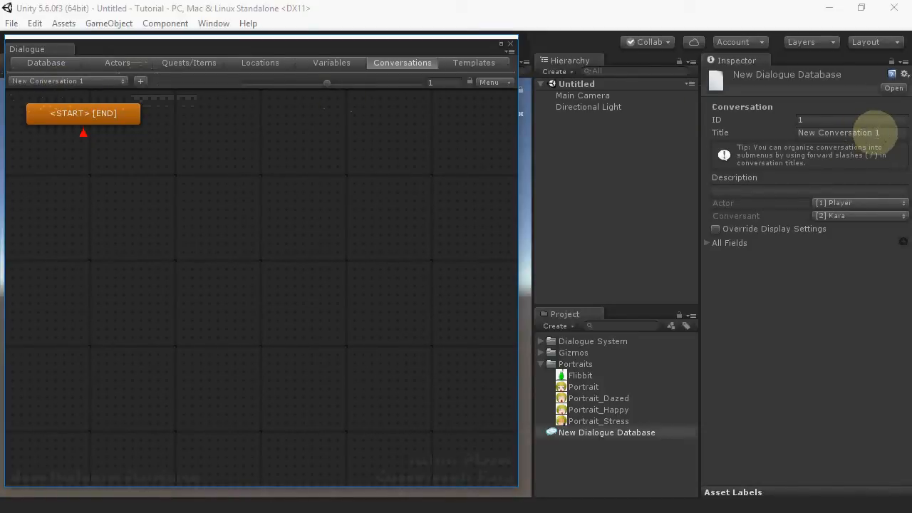
{"action": "left_click", "coordinate": [891, 132]}
{"action": "type", "text": "Kara"}
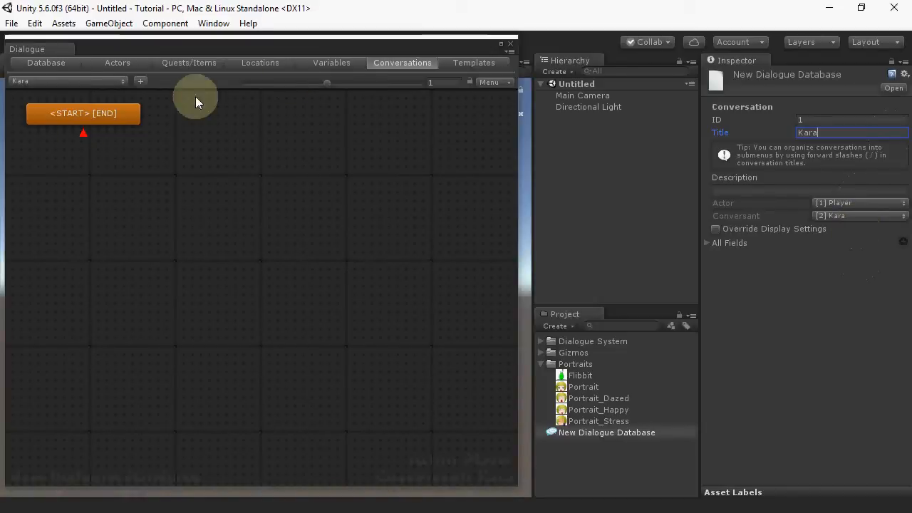
Step: Add a child entry under START with dialogue text "Have you found the coordinates, honey?"
{"action": "left_click", "coordinate": [89, 115]}
{"action": "right_click", "coordinate": [91, 116]}
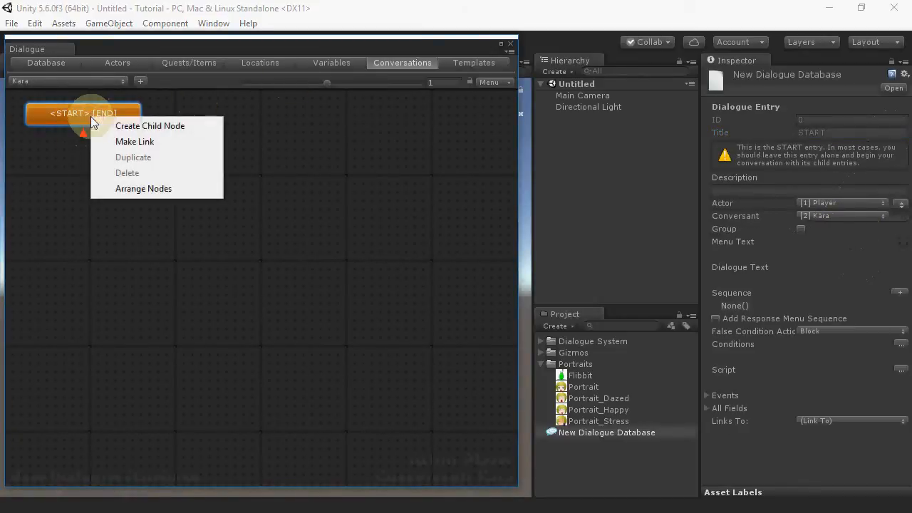
{"action": "left_click", "coordinate": [108, 133]}
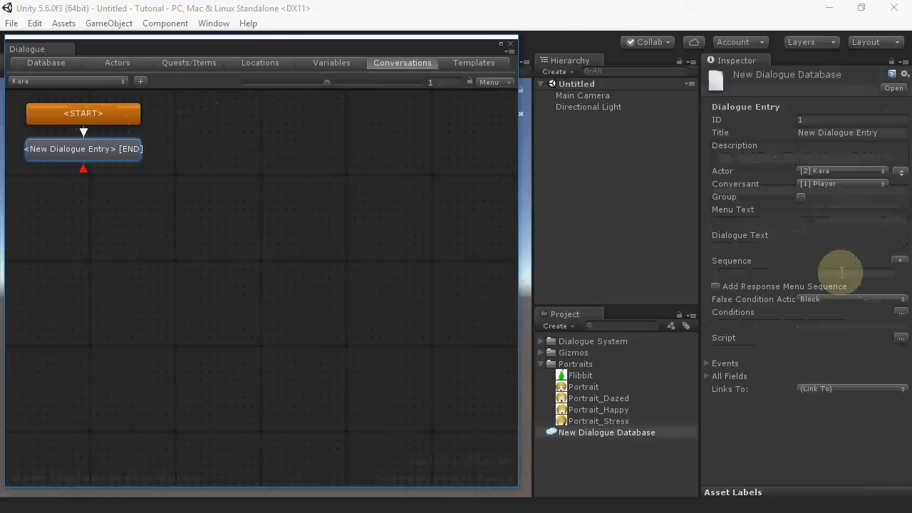
{"action": "left_click", "coordinate": [805, 247]}
{"action": "type", "text": "Have you found the"}
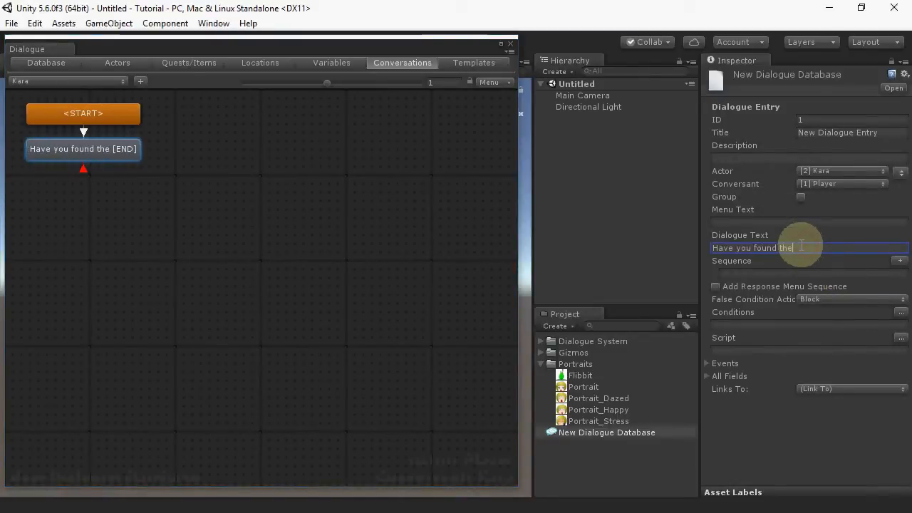
{"action": "type", "text": " coordinates, "}
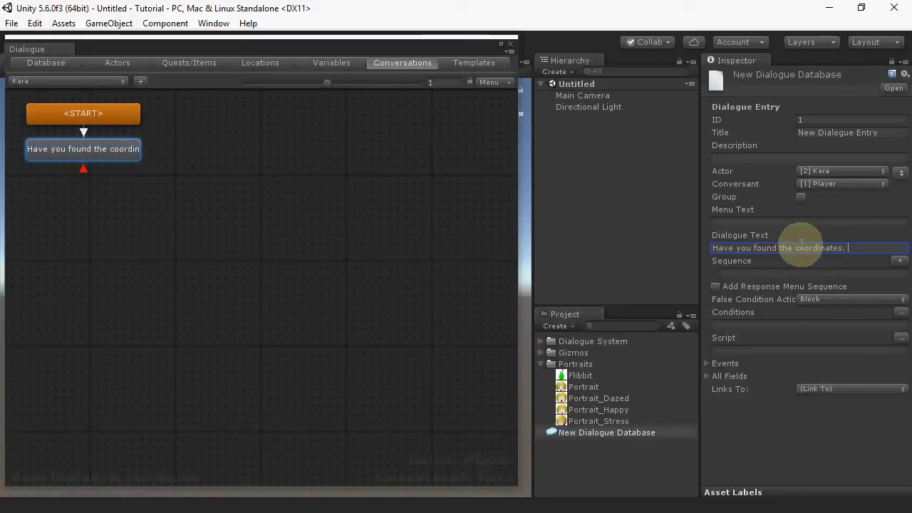
{"action": "type", "text": "honey?"}
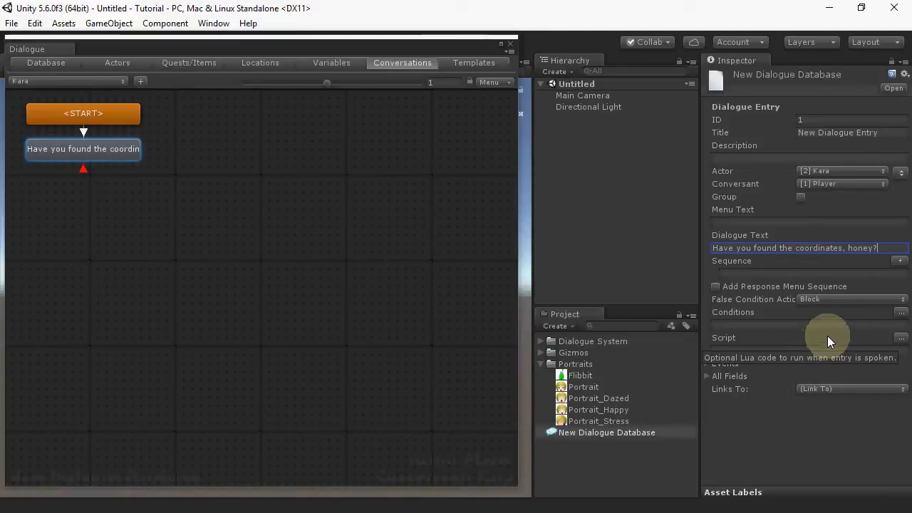
Step: Open the condition wizard for this entry and require the Mining quest to be active
{"action": "left_click", "coordinate": [901, 315]}
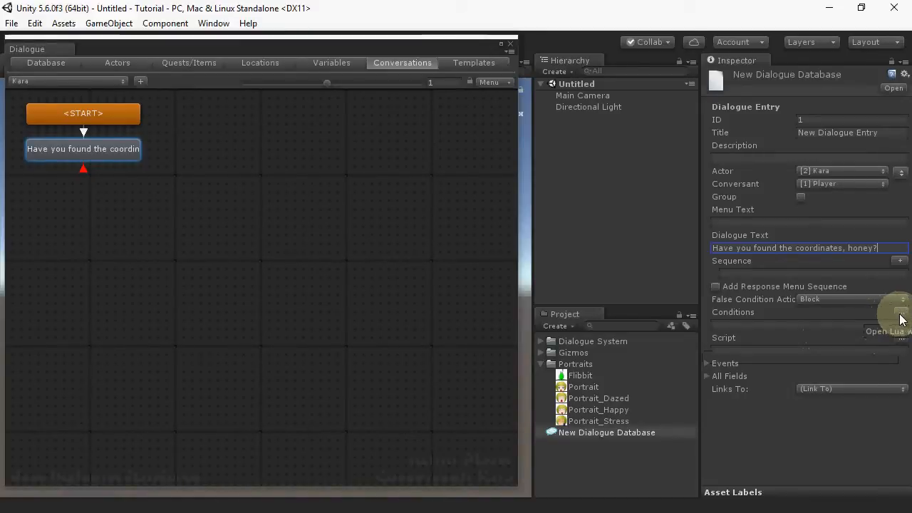
{"action": "left_click", "coordinate": [723, 328]}
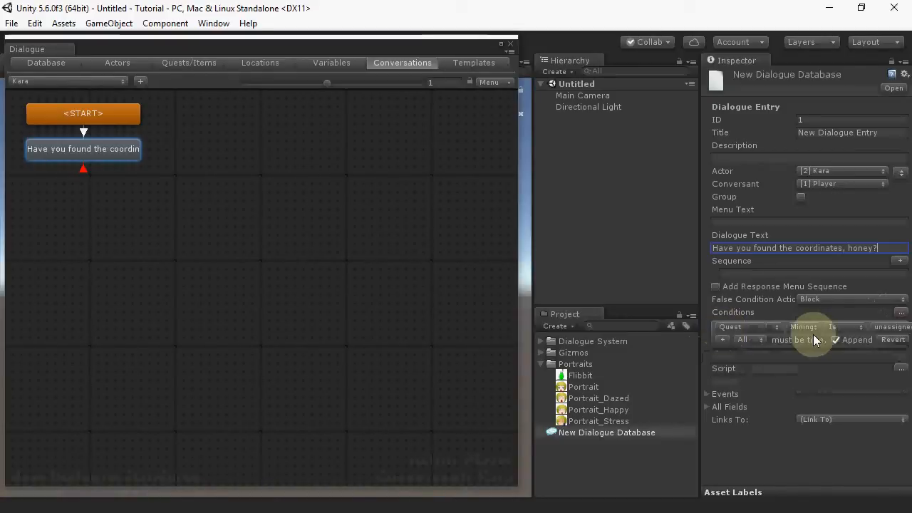
{"action": "left_click", "coordinate": [889, 328]}
{"action": "left_click", "coordinate": [846, 359]}
Step: Add a condition requiring Mining quest entry 1 (Find the coordinates) to be active, and apply the conditions
{"action": "left_click", "coordinate": [723, 340]}
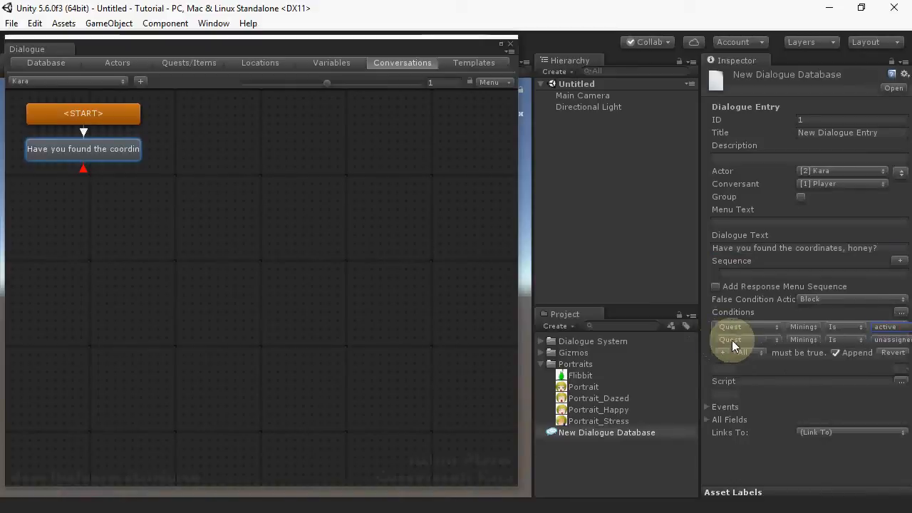
{"action": "left_click", "coordinate": [759, 340]}
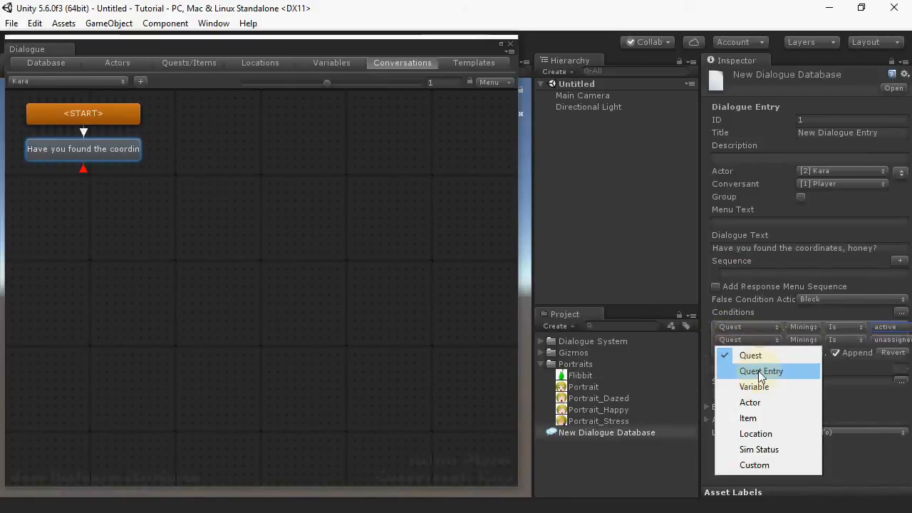
{"action": "left_click", "coordinate": [763, 371]}
{"action": "left_click", "coordinate": [834, 339]}
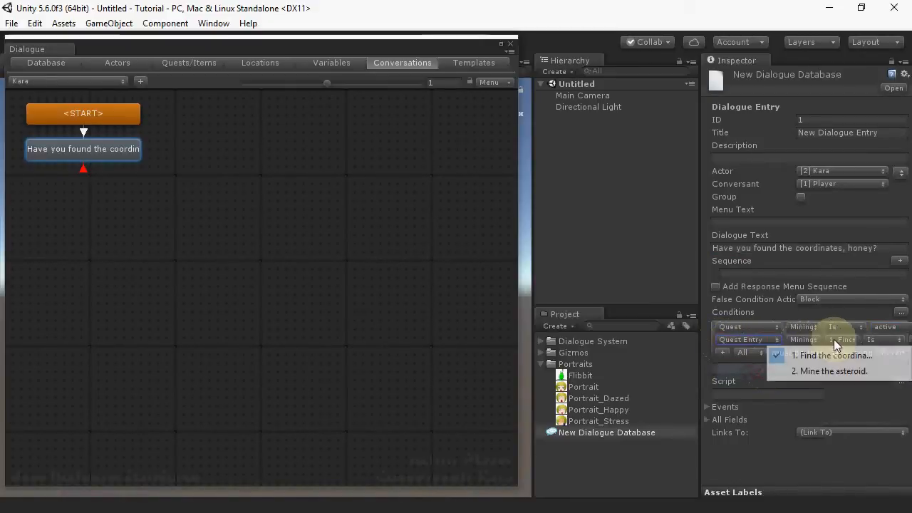
{"action": "left_click", "coordinate": [812, 356]}
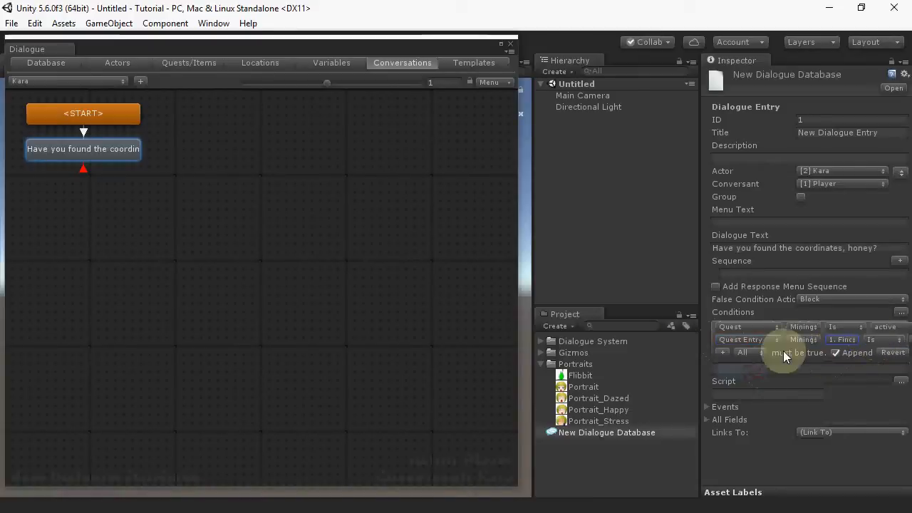
{"action": "left_click_drag", "start_coordinate": [699, 348], "coordinate": [626, 348]}
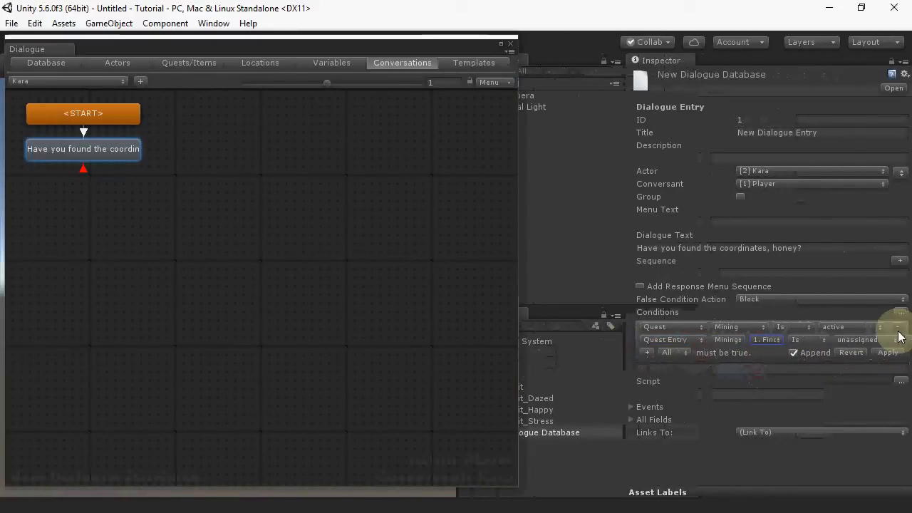
{"action": "left_click", "coordinate": [877, 342]}
{"action": "left_click", "coordinate": [835, 371]}
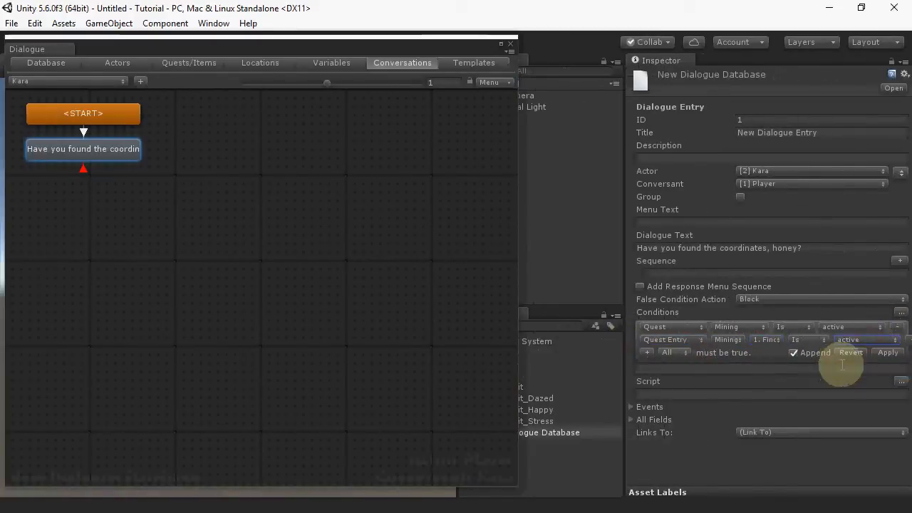
{"action": "left_click", "coordinate": [884, 356]}
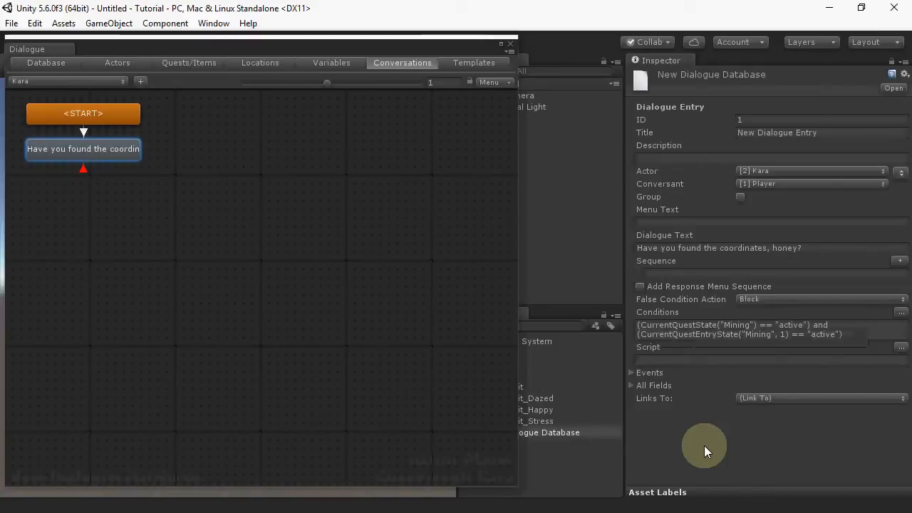
Step: Create two child response nodes under the coordinates question entry
{"action": "right_click", "coordinate": [102, 152]}
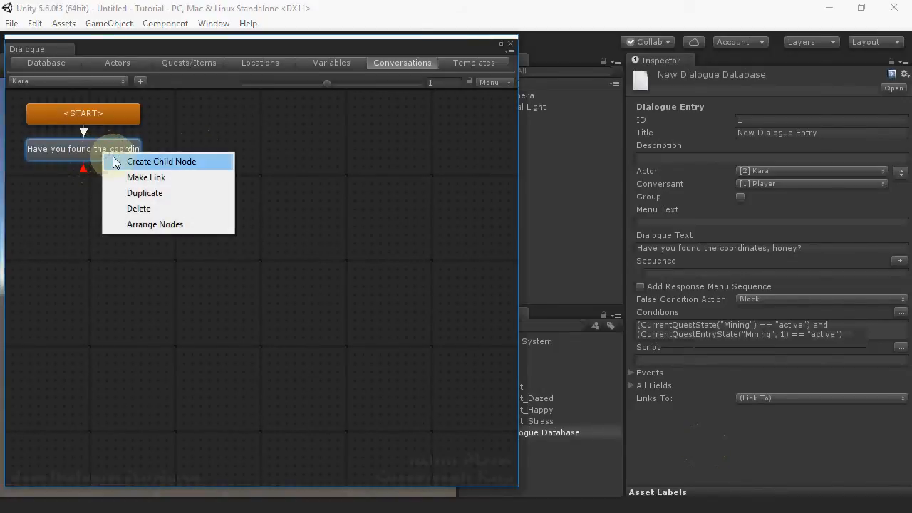
{"action": "left_click", "coordinate": [114, 161]}
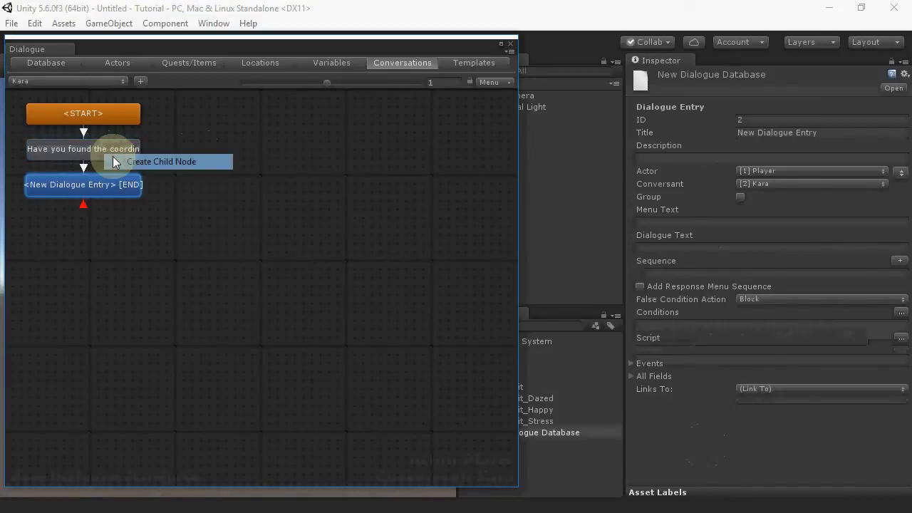
{"action": "right_click", "coordinate": [115, 151]}
{"action": "left_click", "coordinate": [164, 161]}
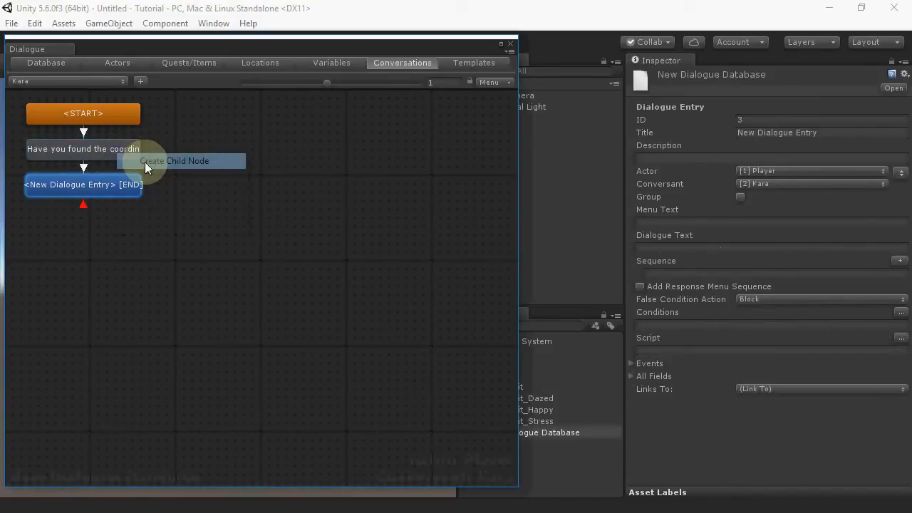
Step: Auto-arrange the conversation's nodes and select the first response node
{"action": "right_click", "coordinate": [285, 175]}
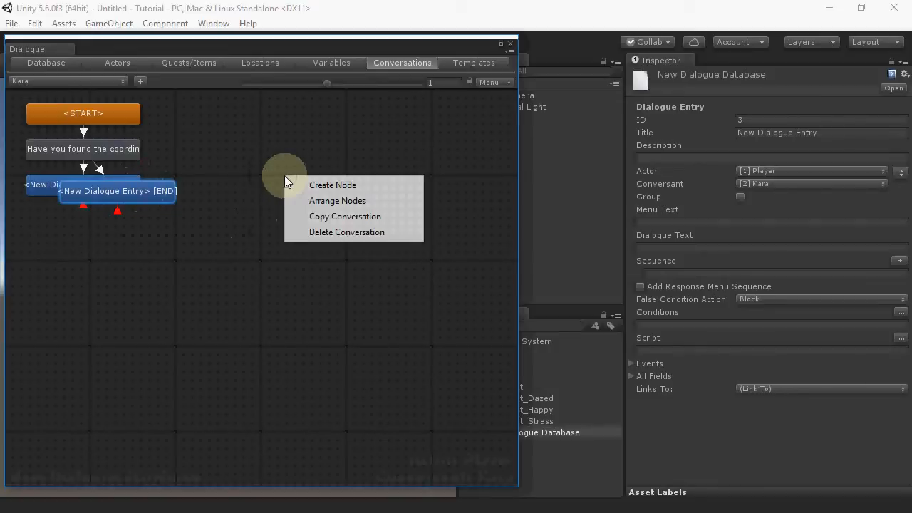
{"action": "left_click", "coordinate": [323, 201]}
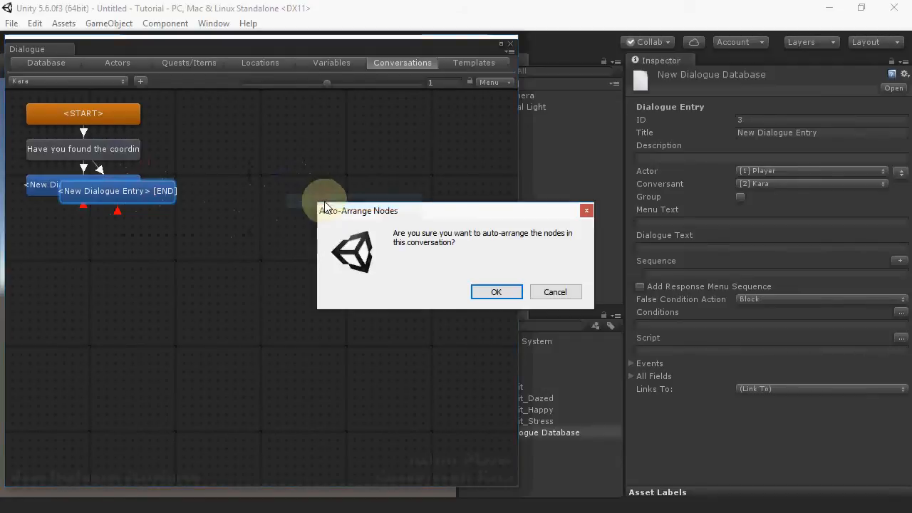
{"action": "left_click", "coordinate": [499, 291]}
{"action": "left_click", "coordinate": [53, 186]}
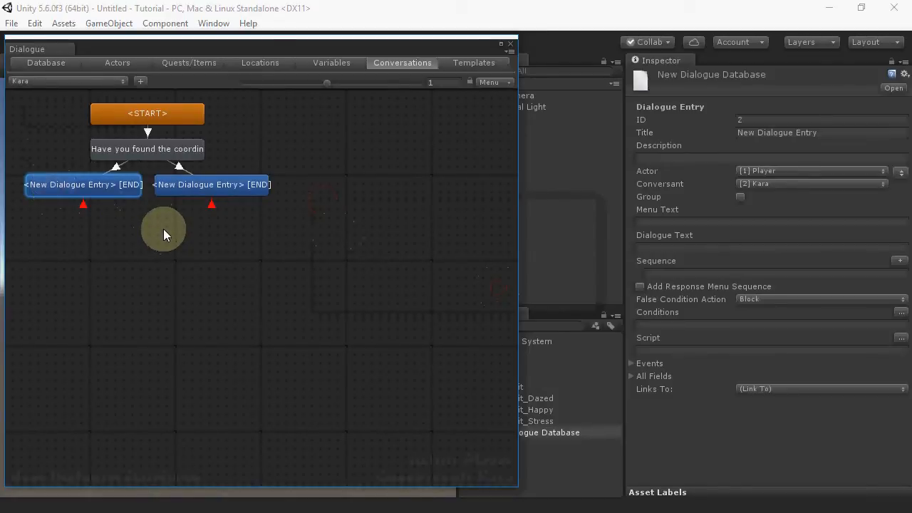
Step: Give the first response the menu text "No." and the dialogue text "Not yet, dear. There was a snag."
{"action": "left_click", "coordinate": [681, 221]}
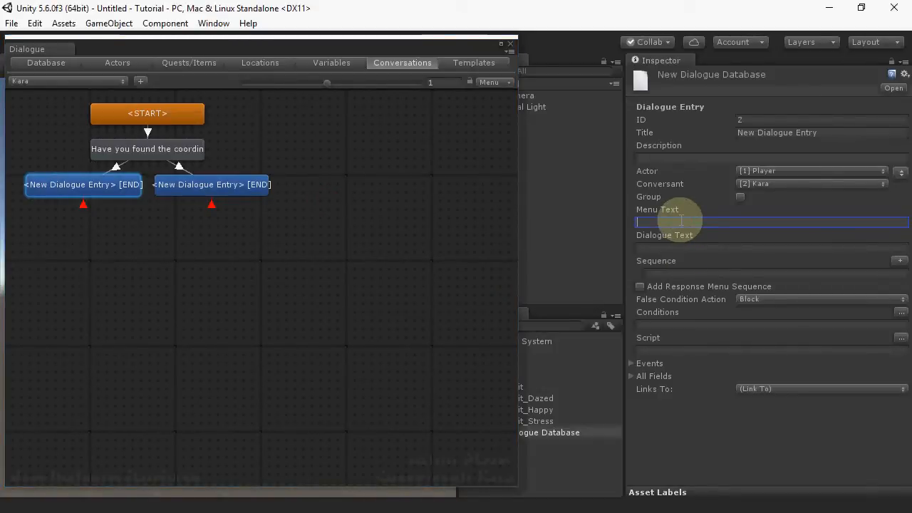
{"action": "type", "text": "No."}
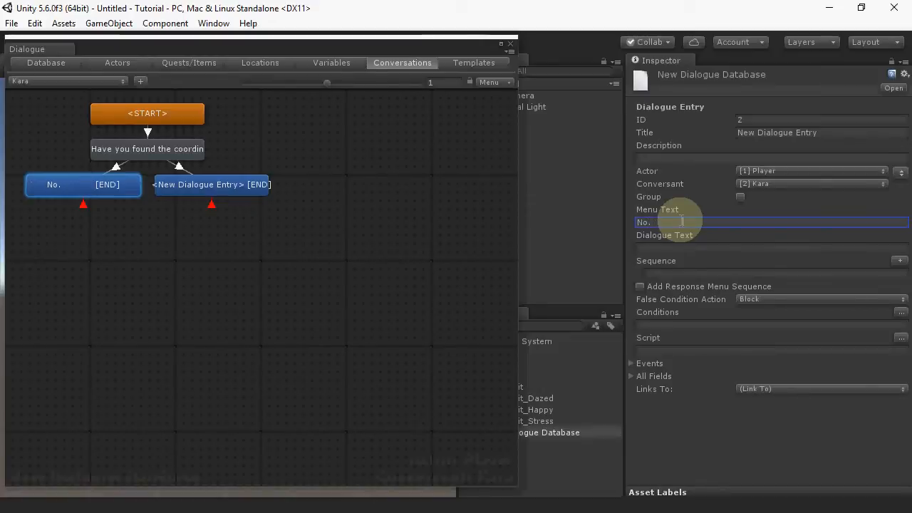
{"action": "left_click", "coordinate": [676, 248]}
{"action": "type", "text": "N"}
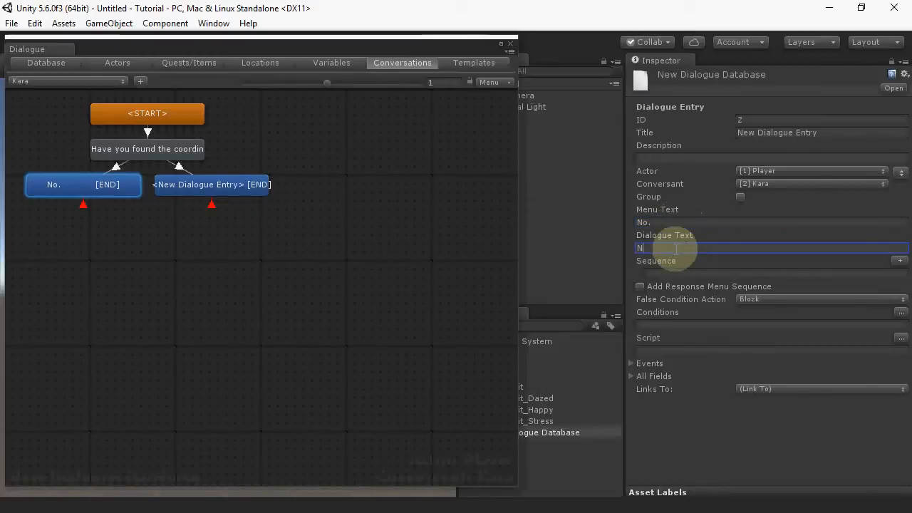
{"action": "type", "text": "ot yet, dear"}
{"action": "key", "text": "BackSpace"}
{"action": "key", "text": "BackSpace"}
{"action": "type", "text": "ear."}
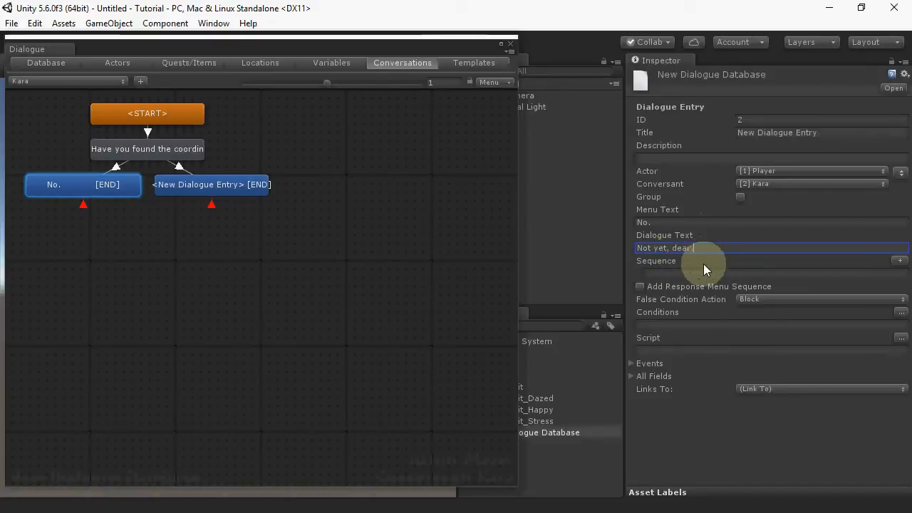
{"action": "type", "text": " There wa"}
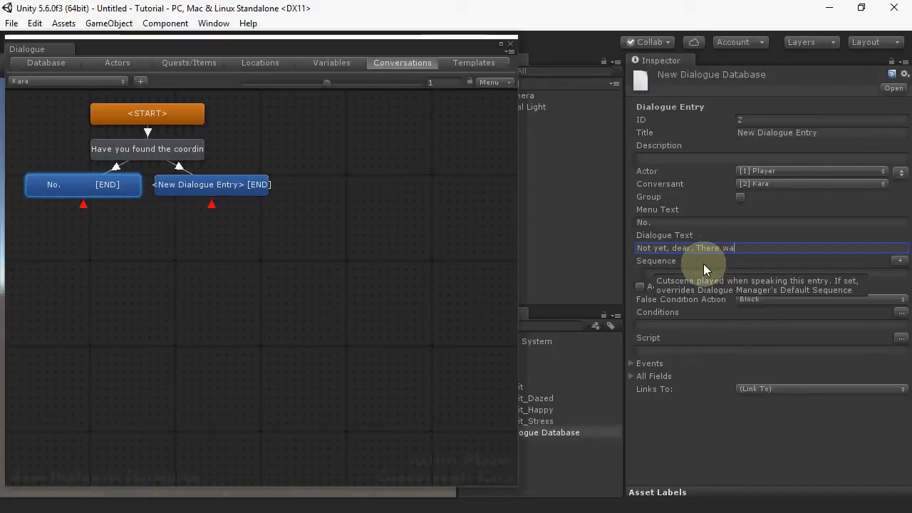
{"action": "type", "text": "s a snag."}
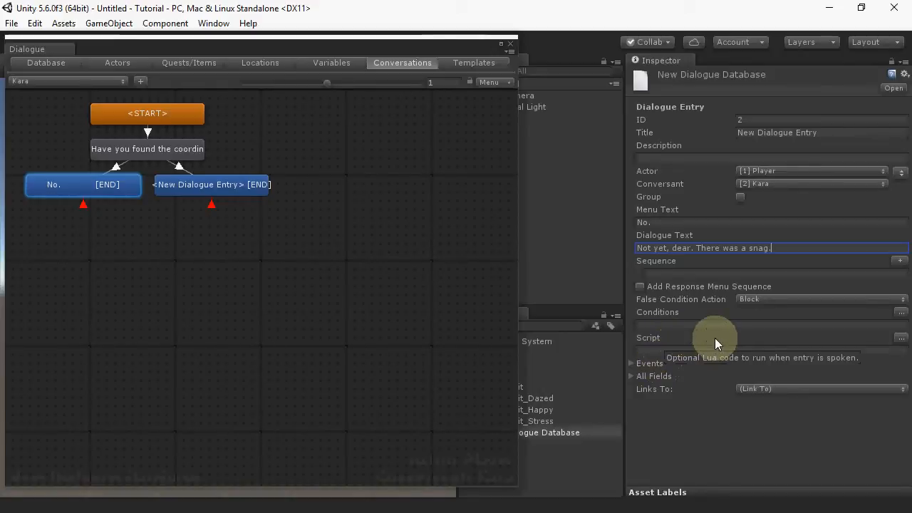
Step: Add and apply a condition requiring variable Has Coords to be False, and trim the trailing space from the No. menu text
{"action": "left_click", "coordinate": [902, 314]}
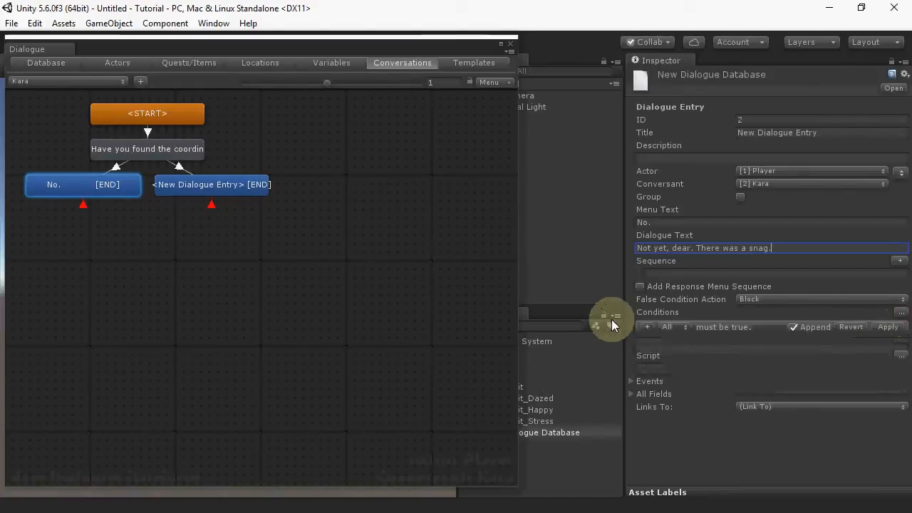
{"action": "left_click", "coordinate": [648, 329]}
{"action": "left_click", "coordinate": [659, 327]}
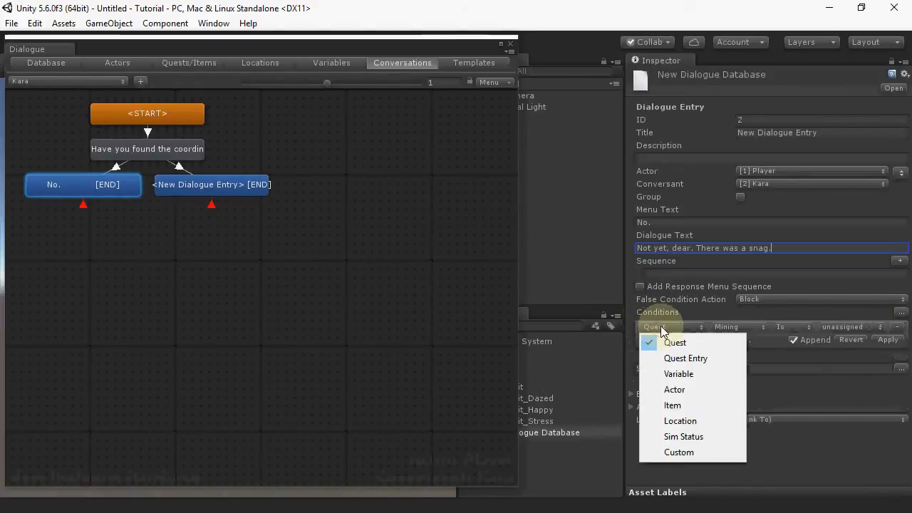
{"action": "left_click", "coordinate": [677, 374]}
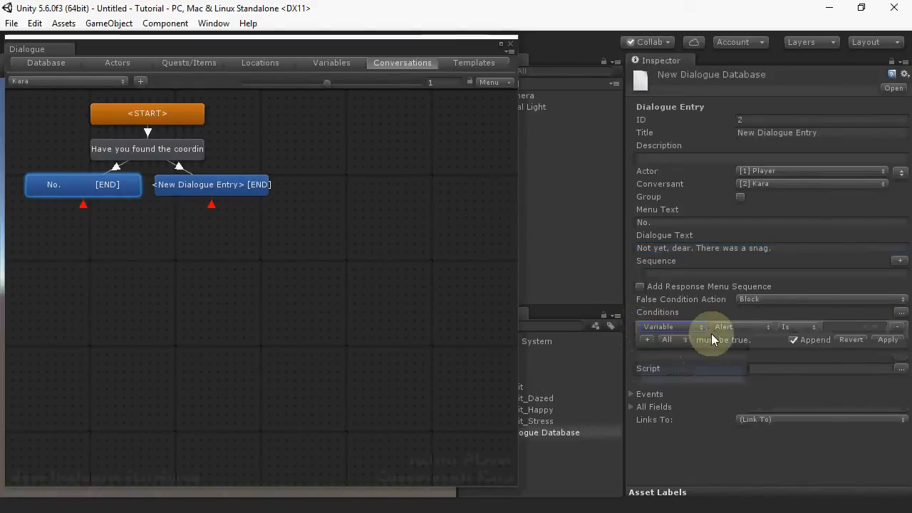
{"action": "left_click", "coordinate": [739, 330]}
{"action": "left_click", "coordinate": [739, 357]}
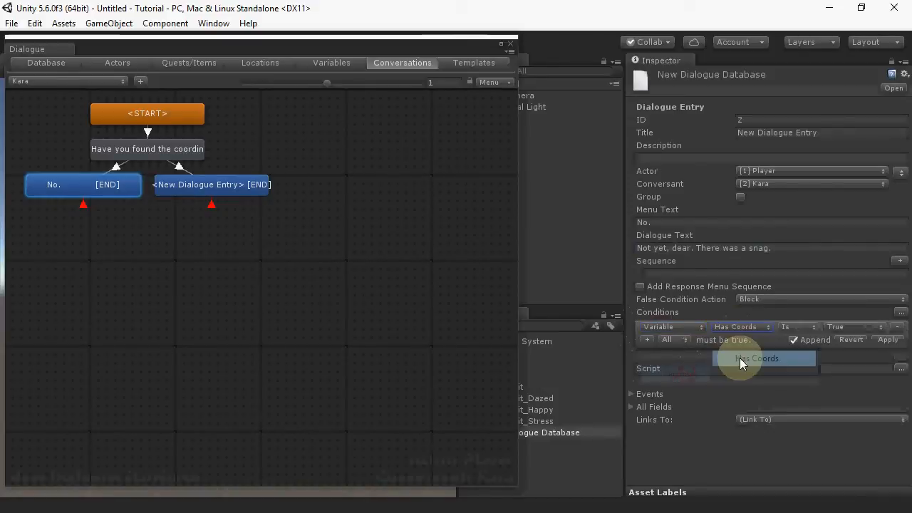
{"action": "left_click", "coordinate": [835, 326]}
{"action": "left_click", "coordinate": [858, 357]}
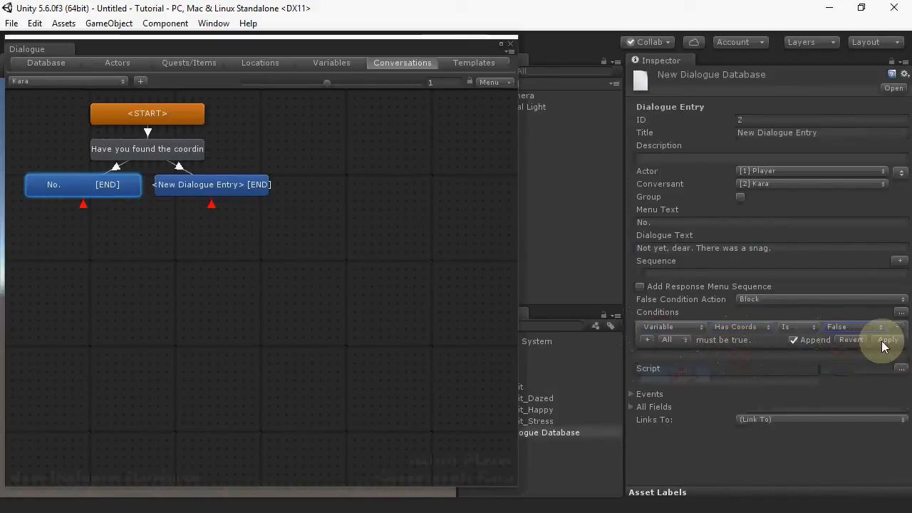
{"action": "left_click", "coordinate": [882, 341]}
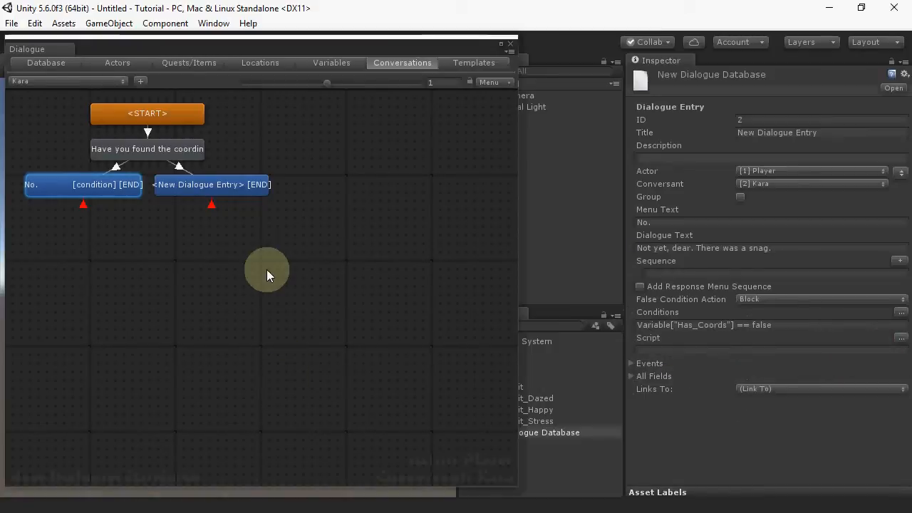
{"action": "left_click", "coordinate": [737, 223]}
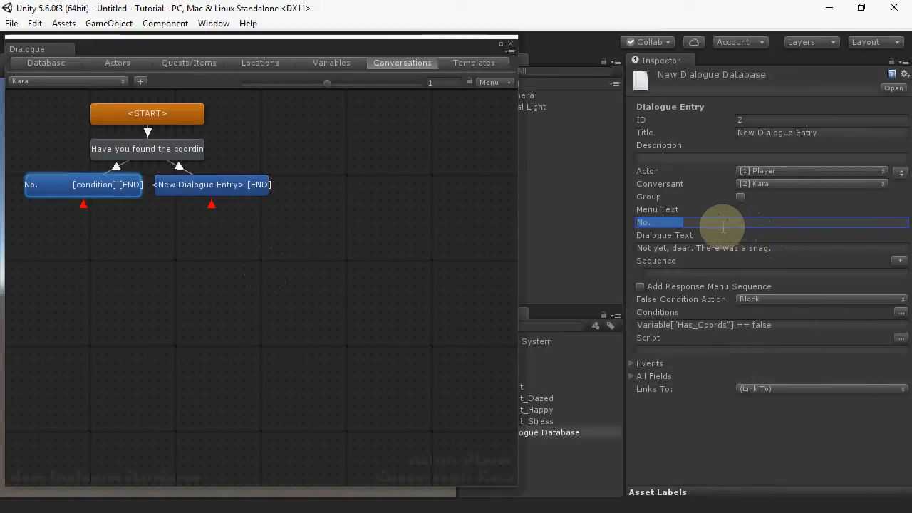
{"action": "left_click", "coordinate": [723, 227]}
{"action": "key", "text": "BackSpace"}
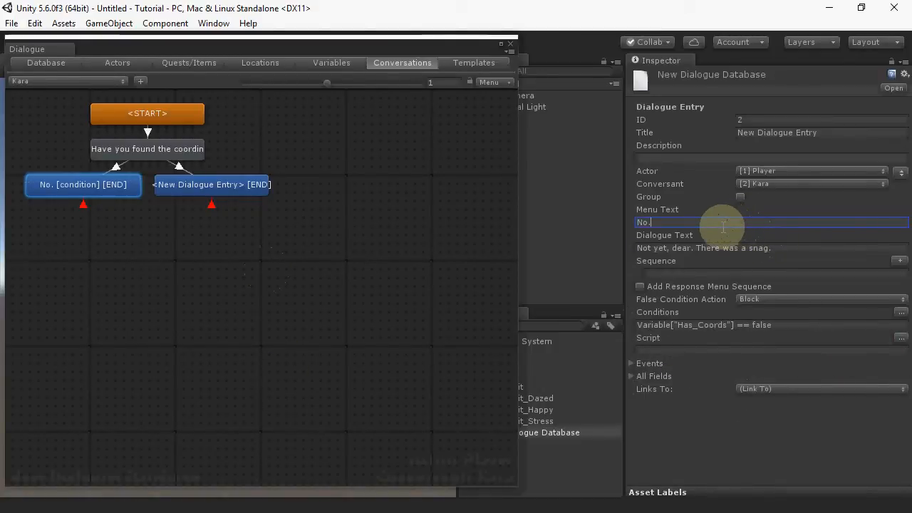
Step: Select the second response and give it the menu text "Yes." and the dialogue text "Yup, here you go!"
{"action": "left_click", "coordinate": [186, 184]}
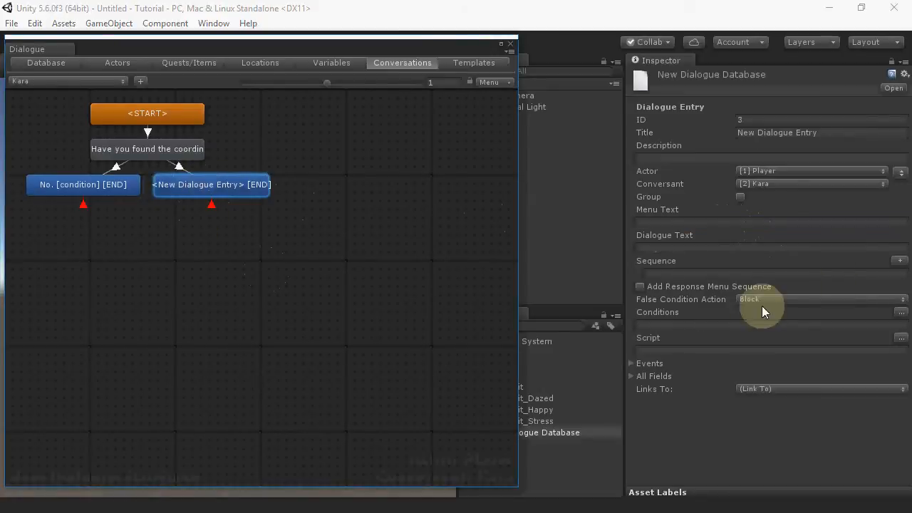
{"action": "left_click", "coordinate": [710, 223]}
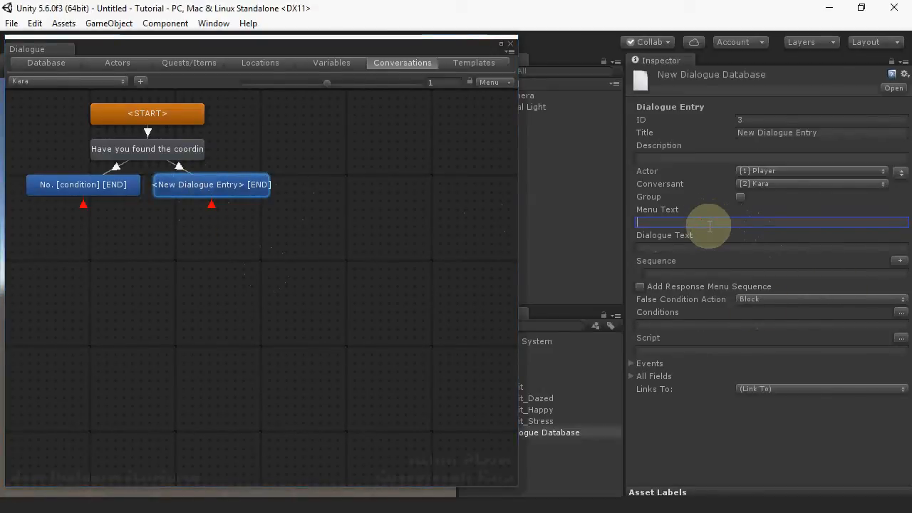
{"action": "type", "text": "Yes."}
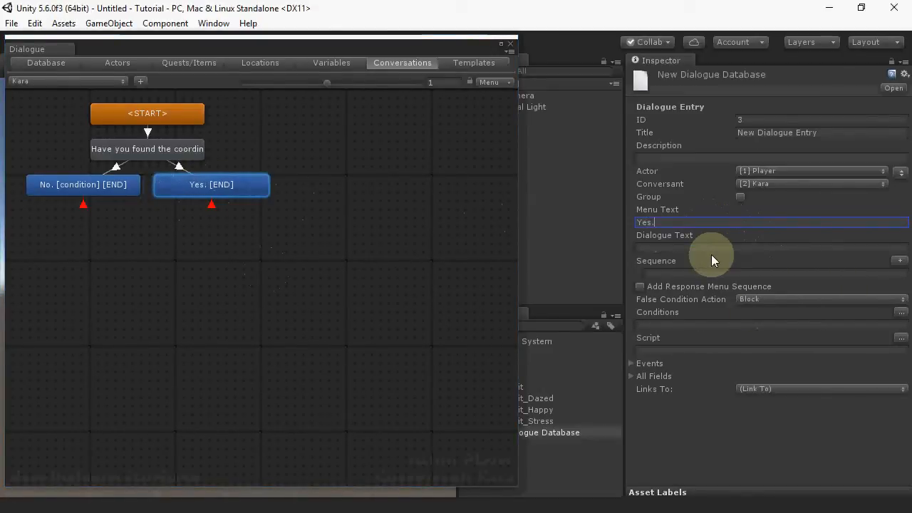
{"action": "left_click", "coordinate": [700, 247]}
{"action": "type", "text": "Yup"}
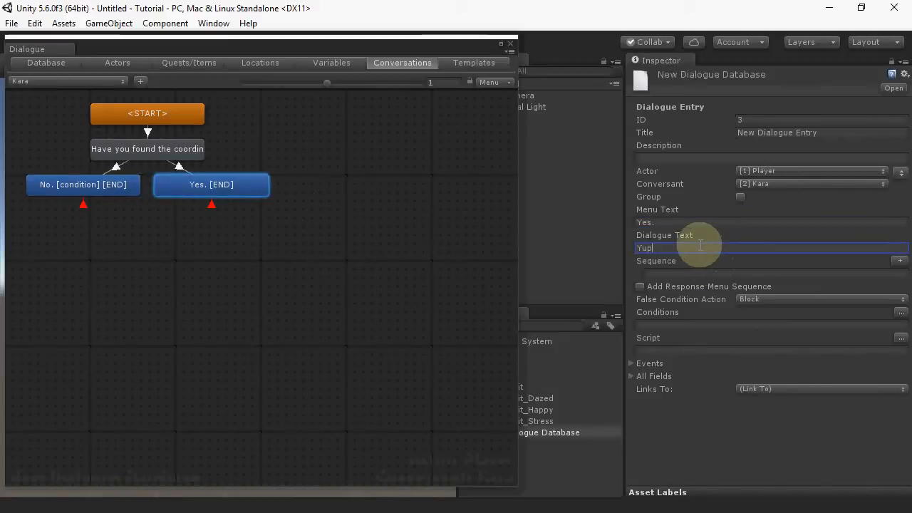
{"action": "type", "text": ", here you co!"}
Step: Add and apply a condition requiring variable Has Coords to be True on the Yes response
{"action": "left_click", "coordinate": [901, 313]}
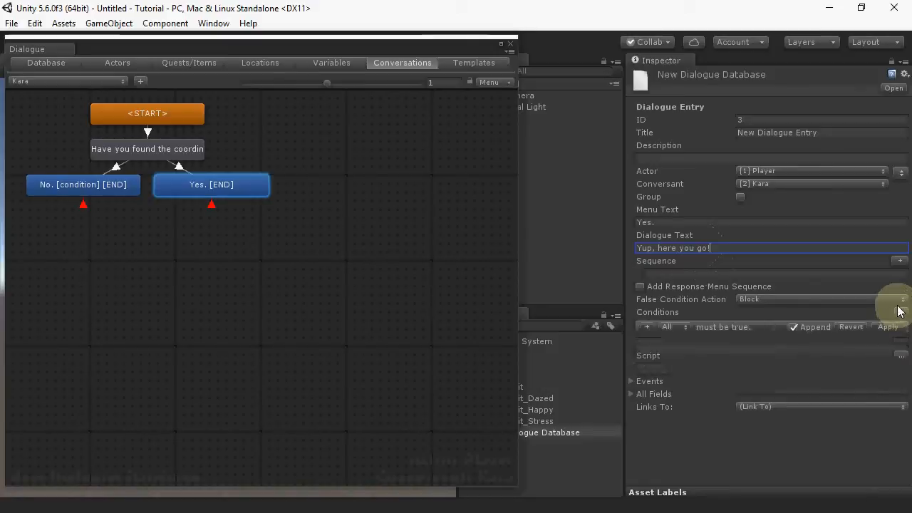
{"action": "left_click", "coordinate": [645, 327]}
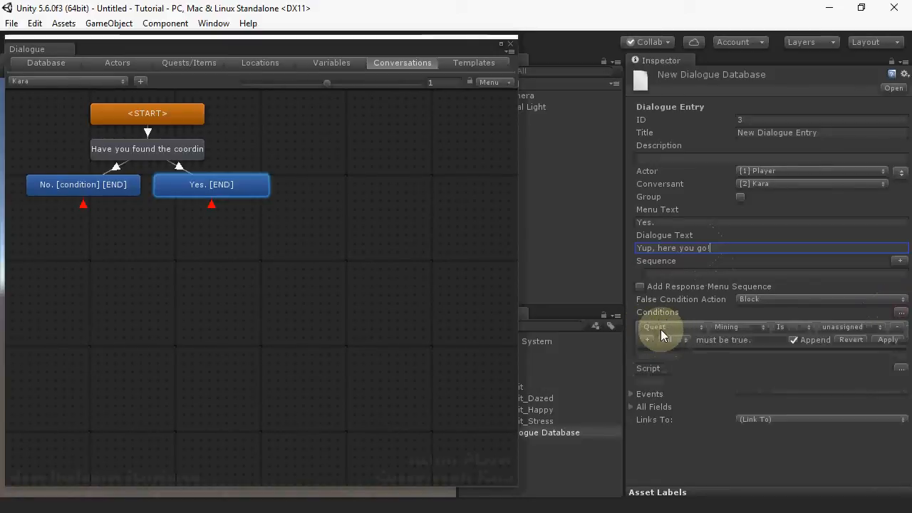
{"action": "left_click", "coordinate": [651, 329]}
{"action": "left_click", "coordinate": [668, 376]}
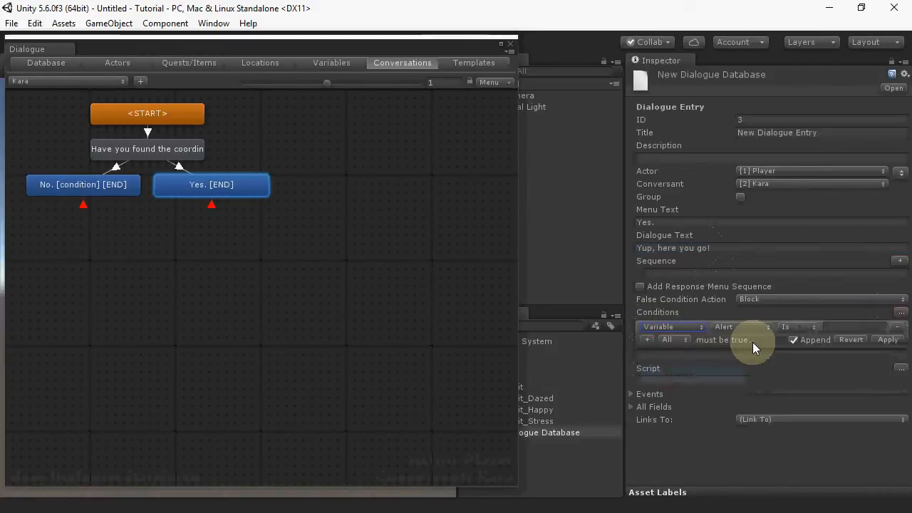
{"action": "left_click", "coordinate": [747, 327]}
{"action": "left_click", "coordinate": [741, 357]}
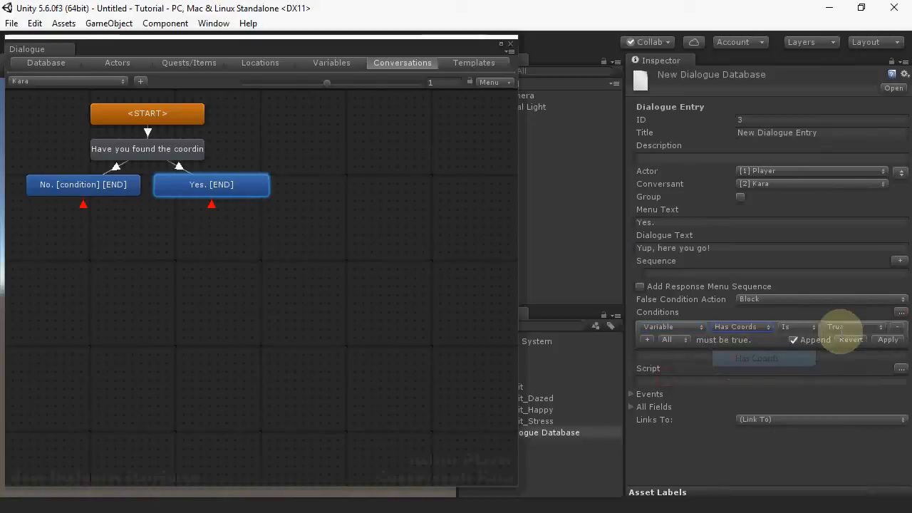
{"action": "left_click", "coordinate": [888, 340]}
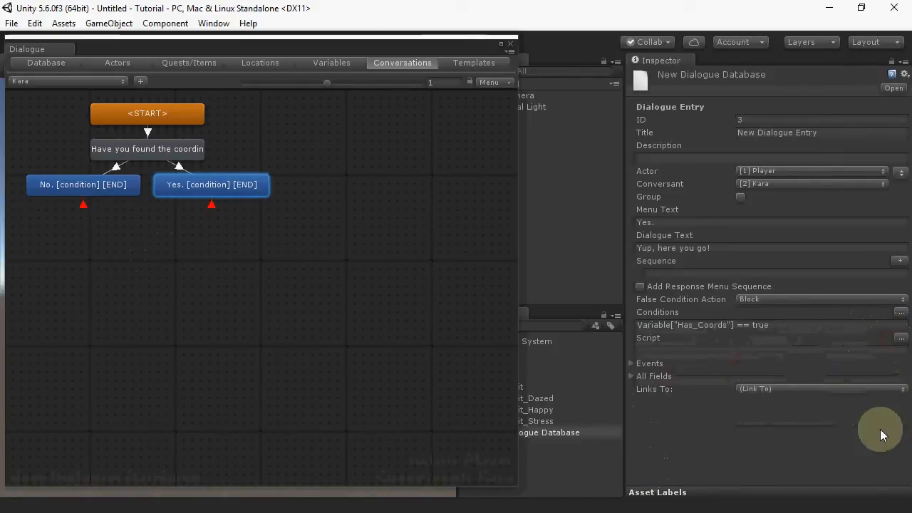
Step: Open the script wizard and set Mining quest entry 1 (Find the coordinates) to success
{"action": "left_click", "coordinate": [902, 337]}
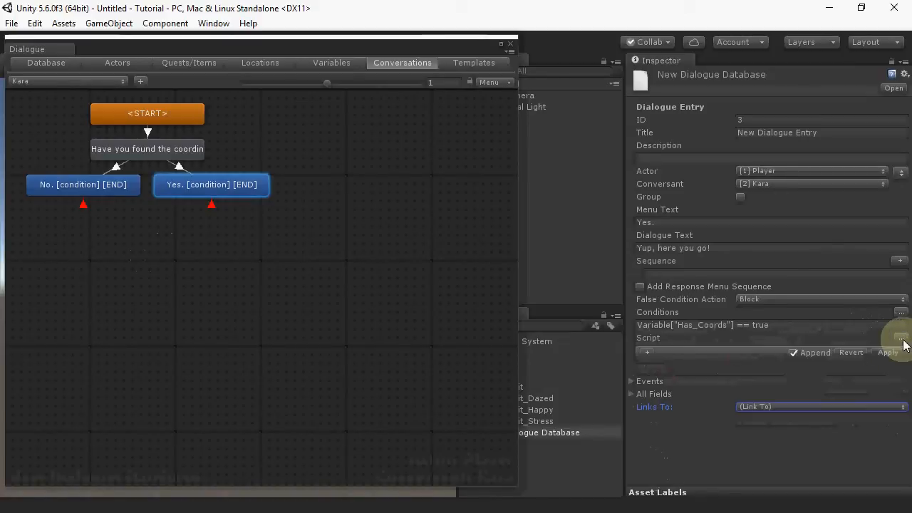
{"action": "left_click", "coordinate": [643, 353]}
{"action": "left_click", "coordinate": [698, 352]}
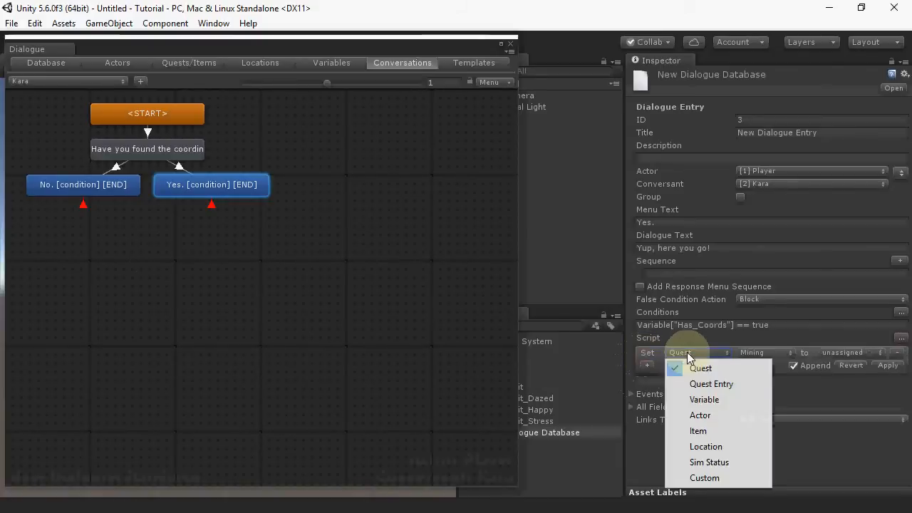
{"action": "left_click", "coordinate": [702, 382]}
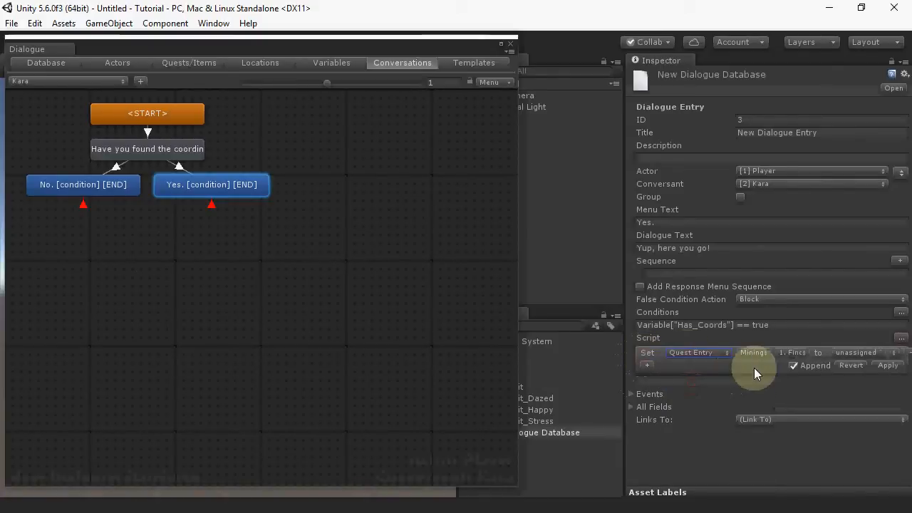
{"action": "left_click", "coordinate": [789, 353]}
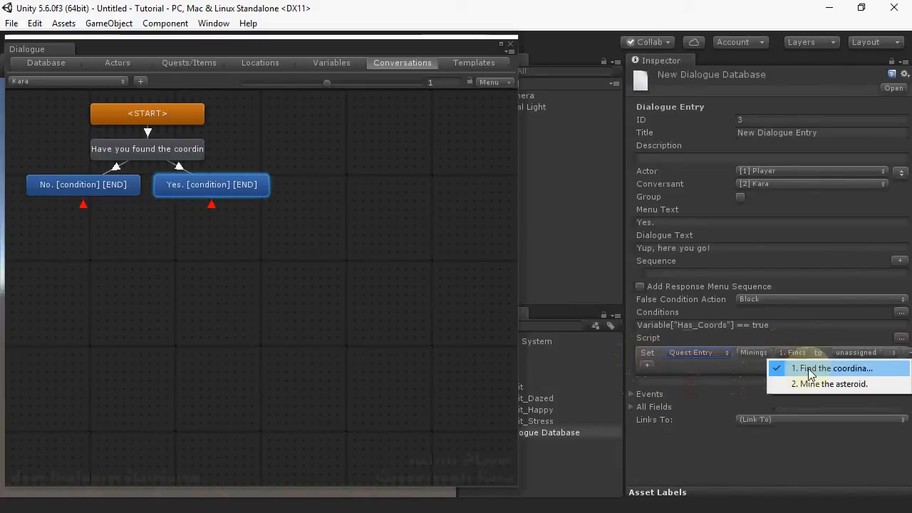
{"action": "left_click", "coordinate": [811, 368]}
{"action": "left_click", "coordinate": [855, 353]}
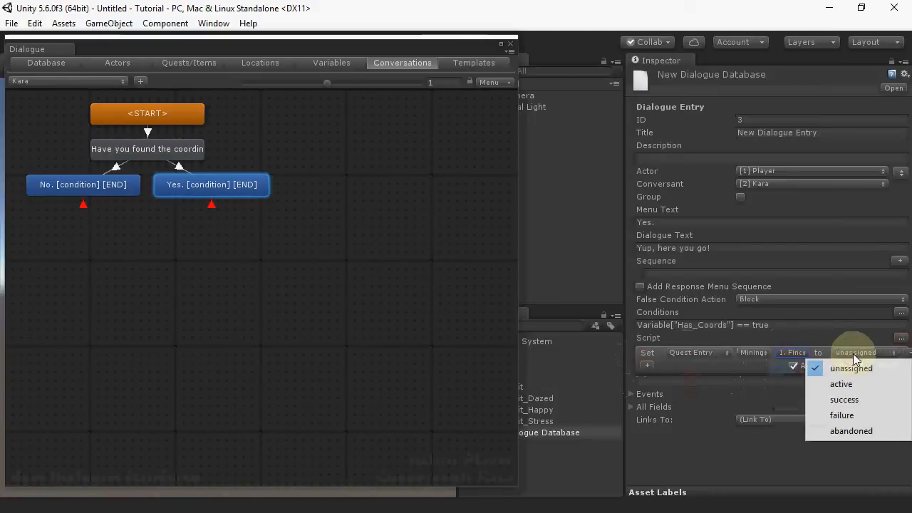
{"action": "left_click", "coordinate": [841, 398]}
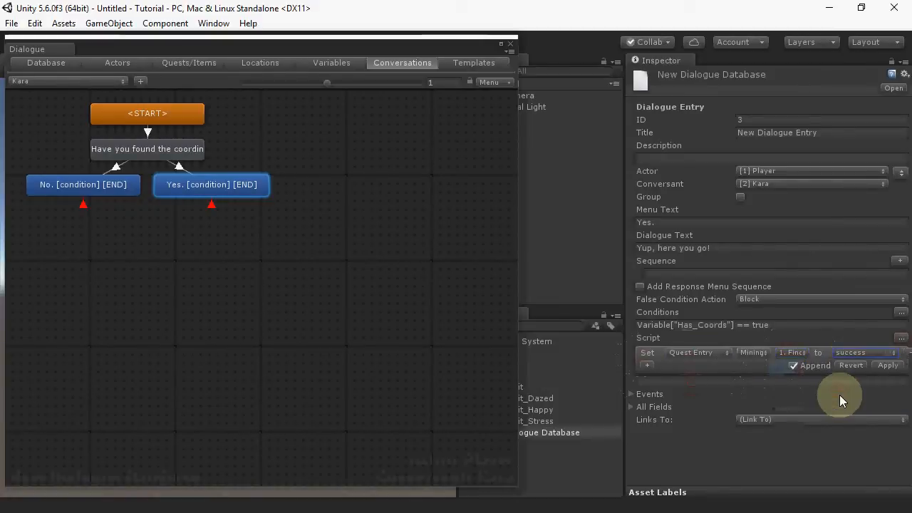
Step: Add a second script line setting Mining quest entry 2 (Mine the asteroid) to active, and apply the script
{"action": "left_click", "coordinate": [647, 365]}
{"action": "left_click", "coordinate": [697, 365]}
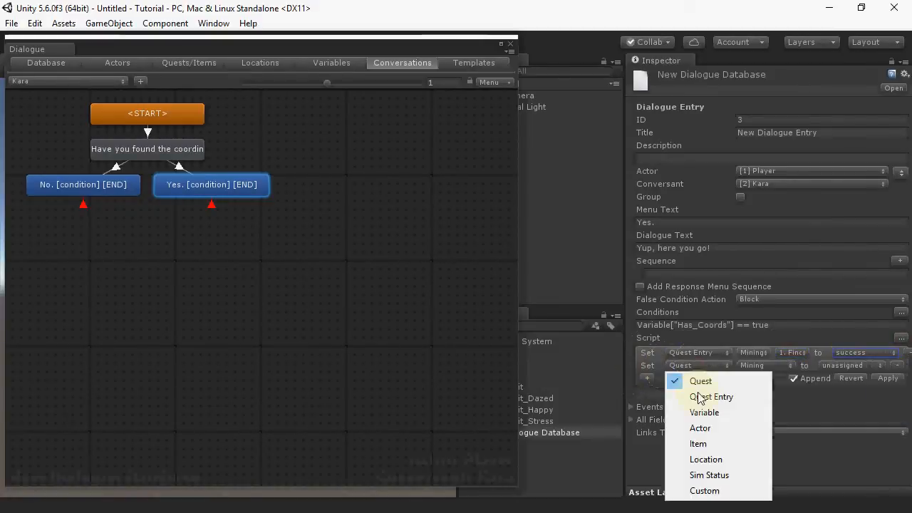
{"action": "left_click", "coordinate": [706, 397]}
{"action": "left_click", "coordinate": [793, 365]}
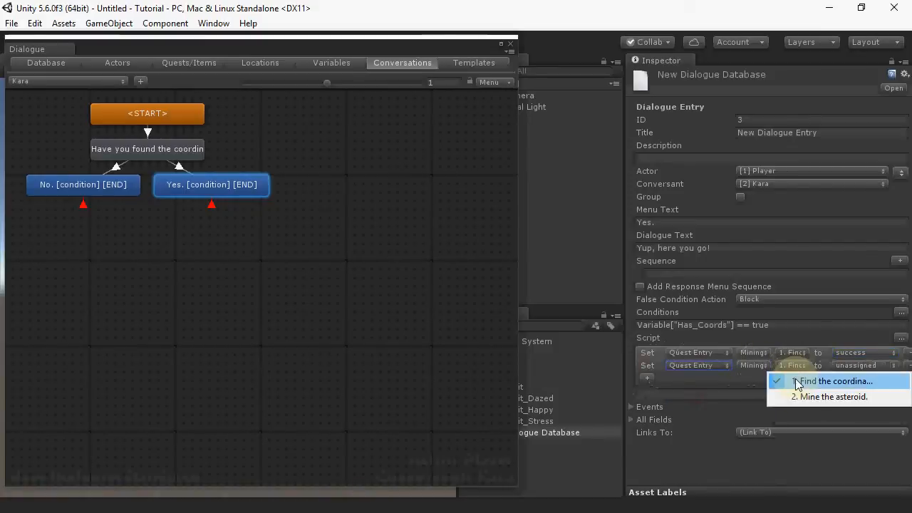
{"action": "left_click", "coordinate": [831, 397]}
{"action": "left_click", "coordinate": [859, 365]}
{"action": "left_click", "coordinate": [844, 397]}
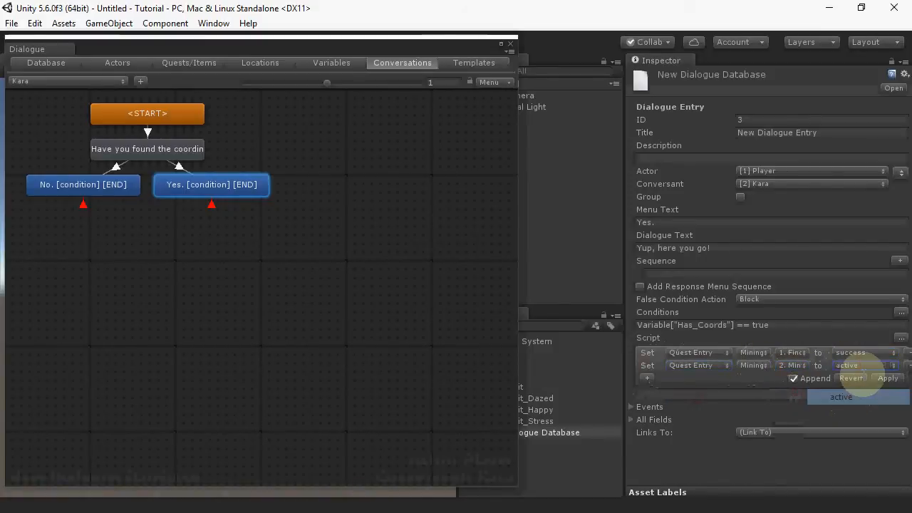
{"action": "left_click", "coordinate": [891, 379]}
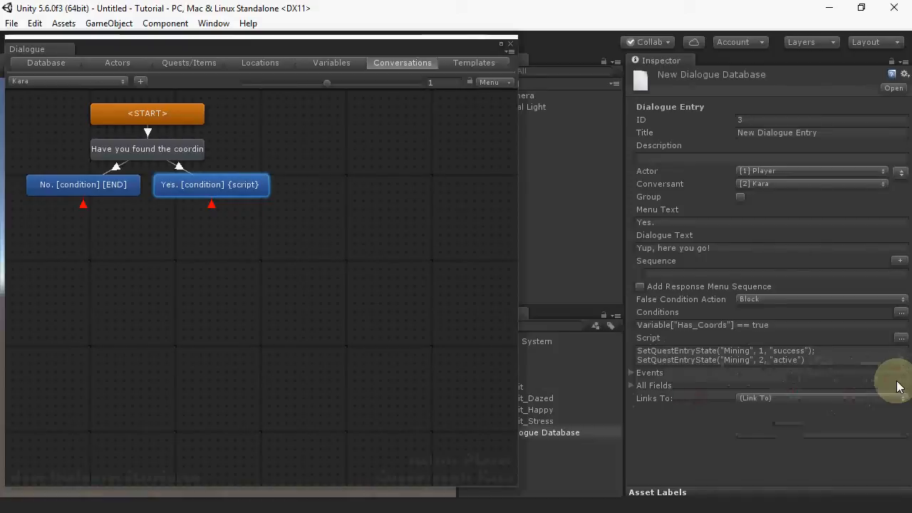
Step: Add a child entry under the Yes response with Kara's dialogue text "Great job! [pic=2]"
{"action": "right_click", "coordinate": [236, 189]}
{"action": "left_click", "coordinate": [251, 198]}
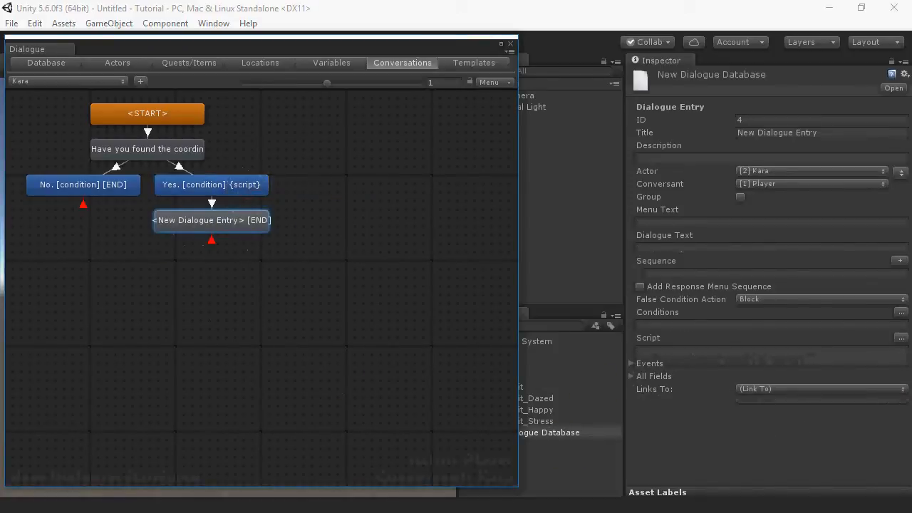
{"action": "left_click", "coordinate": [668, 248]}
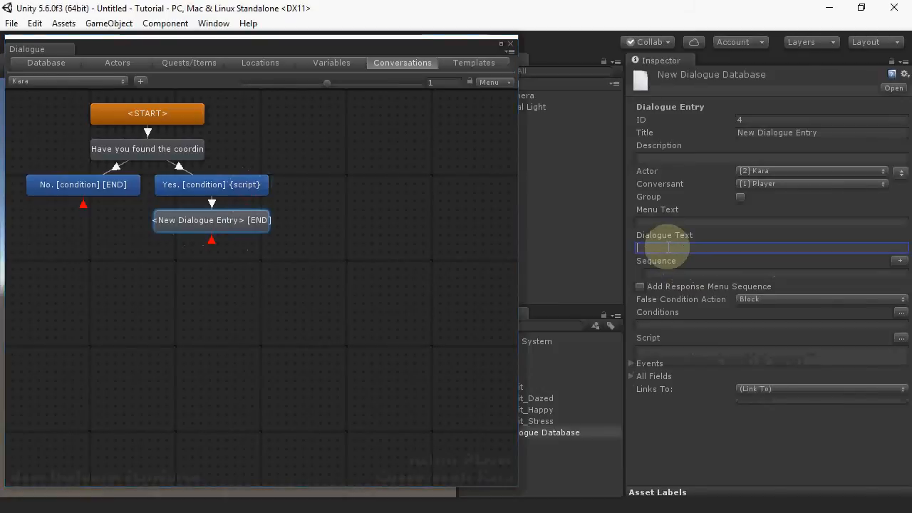
{"action": "type", "text": "Great job!~"}
{"action": "key", "text": "BackSpace"}
{"action": "type", "text": "[pic=2]"}
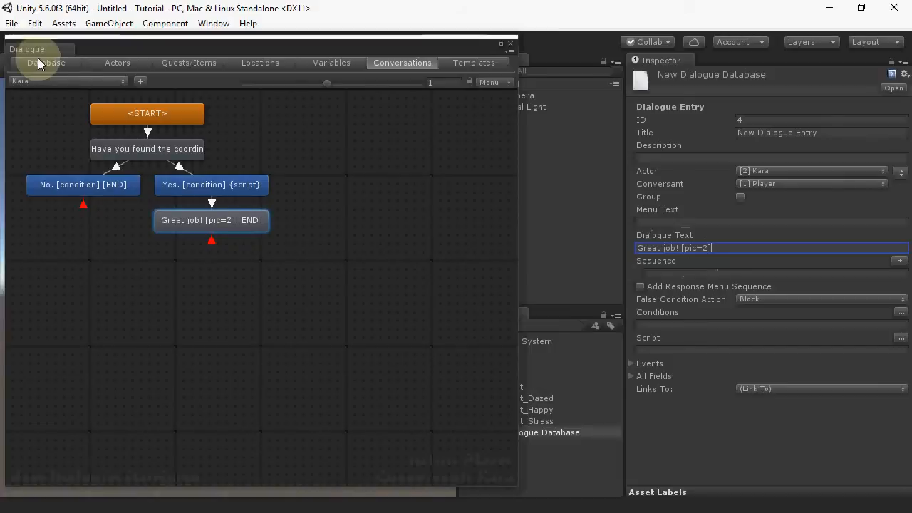
Step: Review Kara's portrait images in the actors list and return to the Kara conversation
{"action": "left_click", "coordinate": [119, 64]}
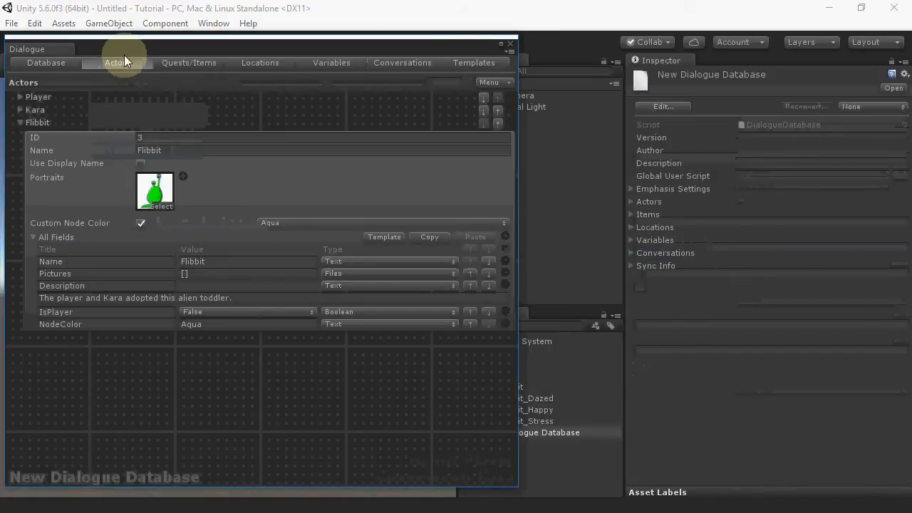
{"action": "left_click", "coordinate": [19, 124]}
{"action": "left_click", "coordinate": [20, 110]}
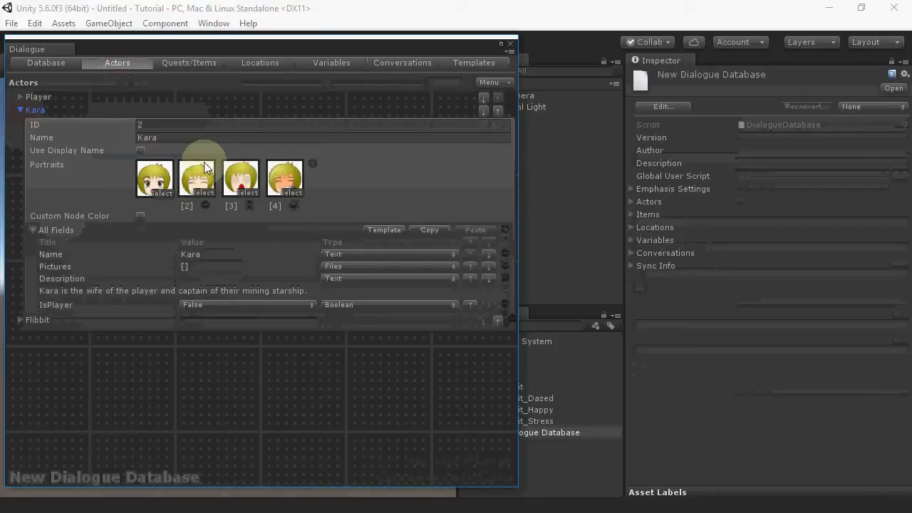
{"action": "left_click", "coordinate": [400, 64]}
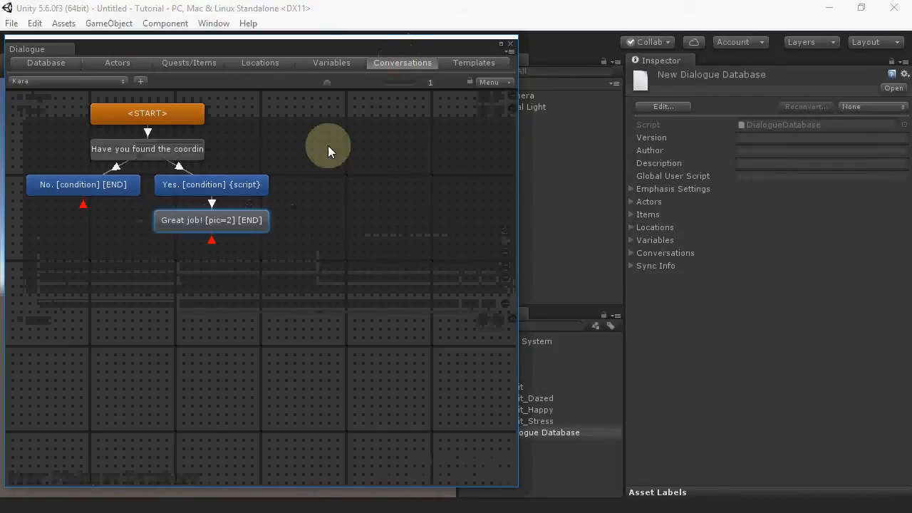
{"action": "left_click", "coordinate": [242, 223]}
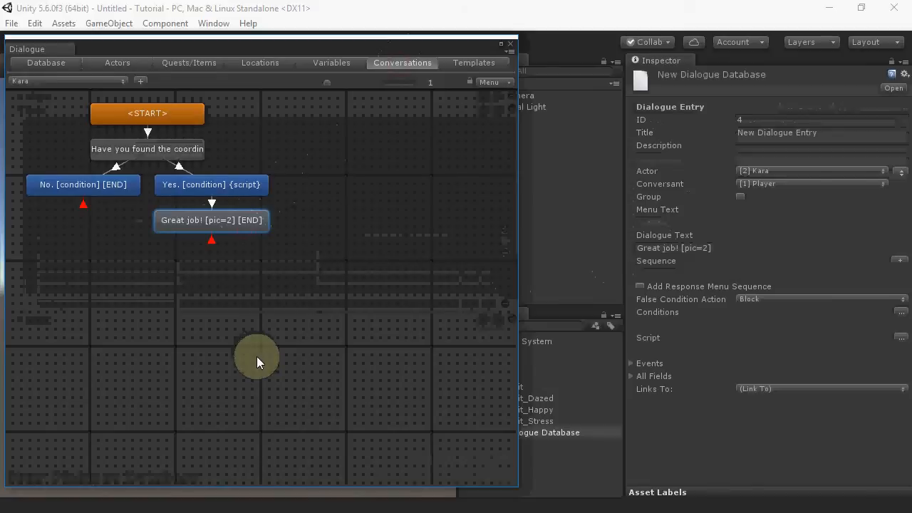
Step: Create a new conversation titled Flibbit Barks
{"action": "left_click", "coordinate": [140, 83]}
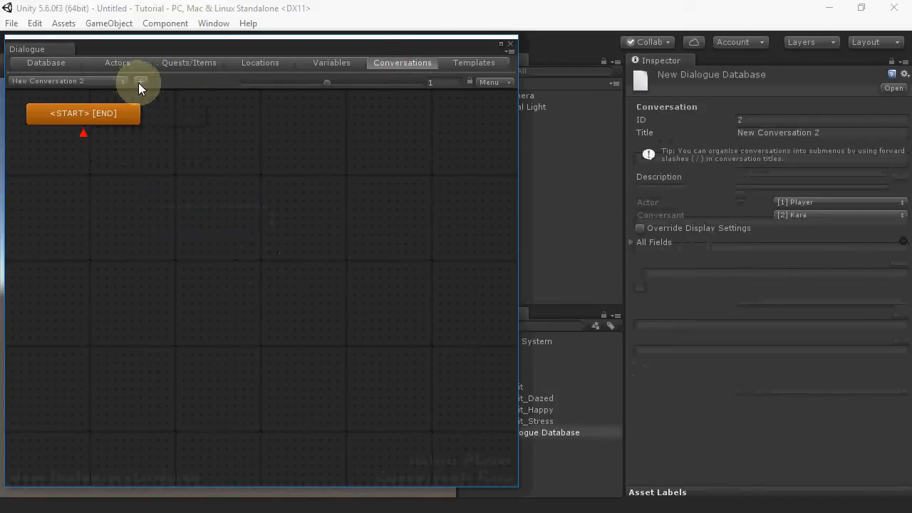
{"action": "left_click", "coordinate": [848, 132]}
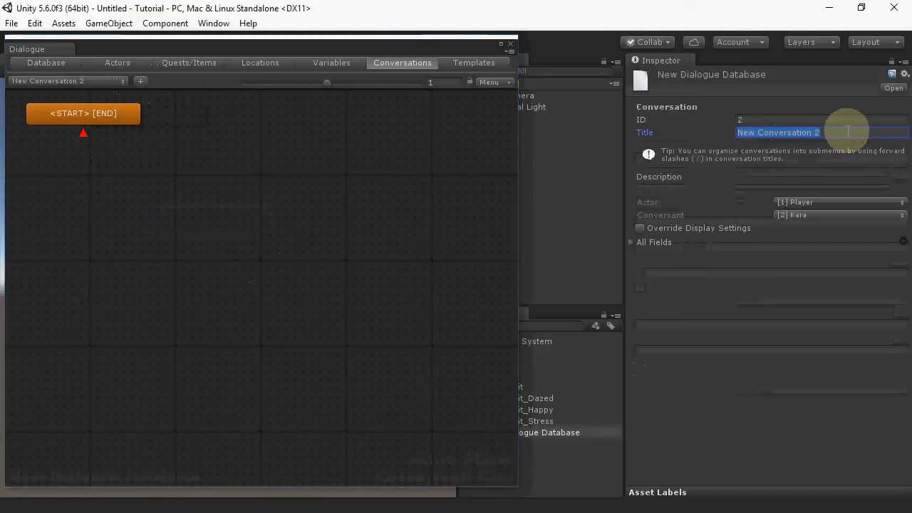
{"action": "type", "text": "Flibbit Barks"}
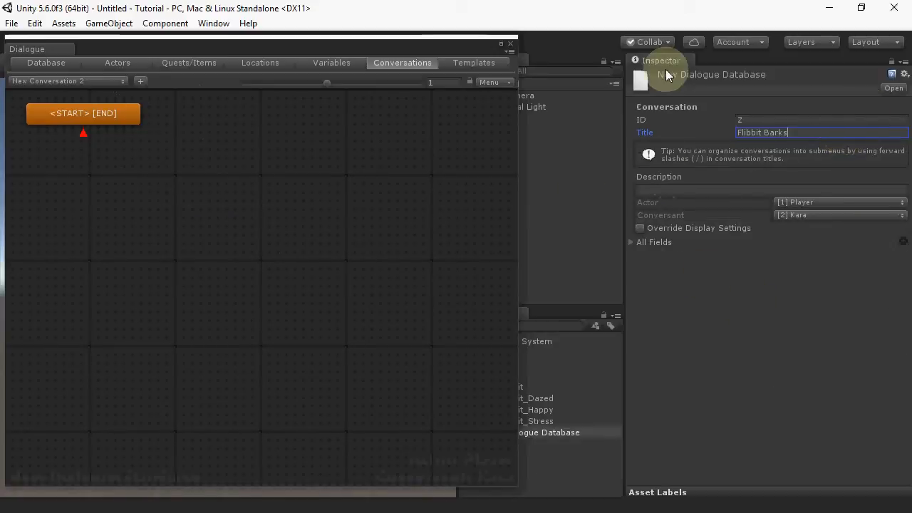
Step: Set the Flibbit Barks conversation's conversant to Flibbit
{"action": "left_click", "coordinate": [640, 228]}
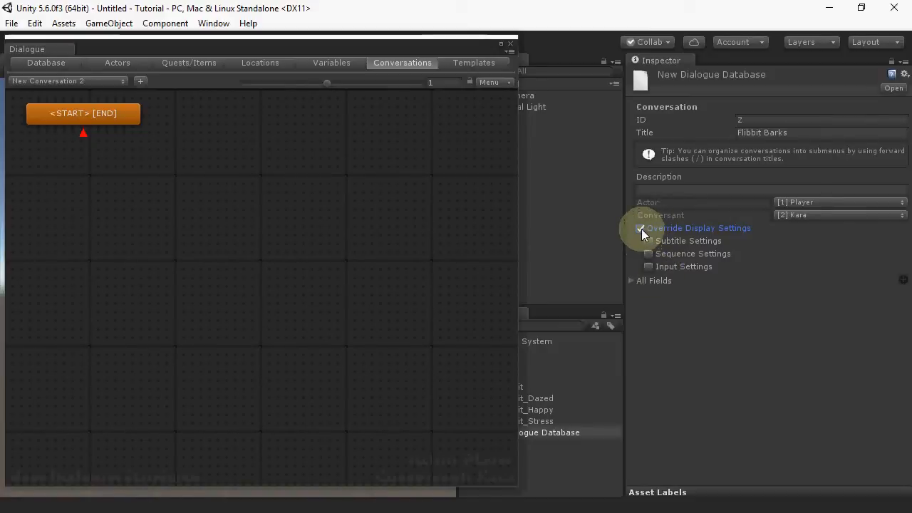
{"action": "left_click", "coordinate": [640, 229]}
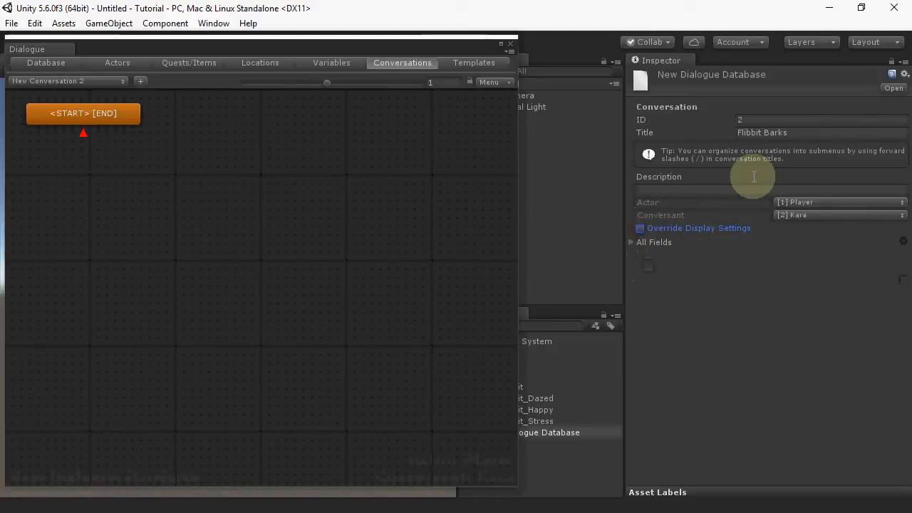
{"action": "left_click", "coordinate": [794, 214]}
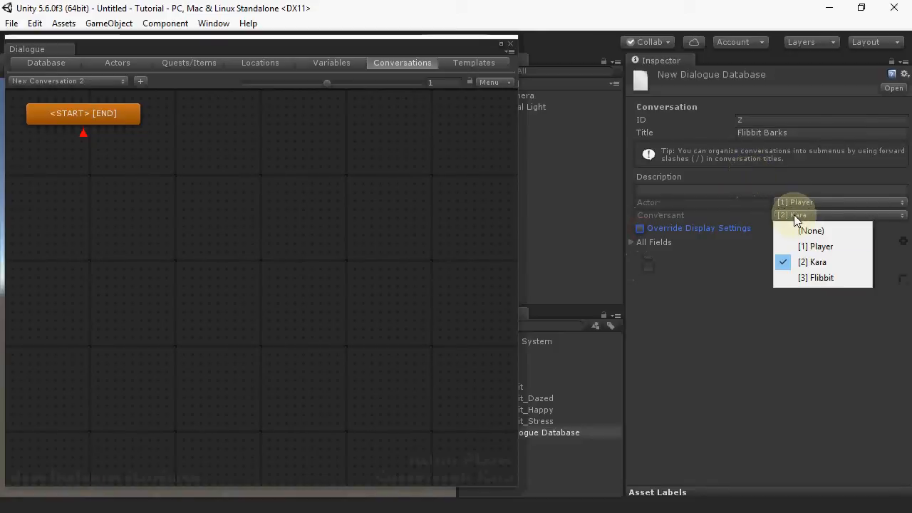
{"action": "left_click", "coordinate": [839, 280]}
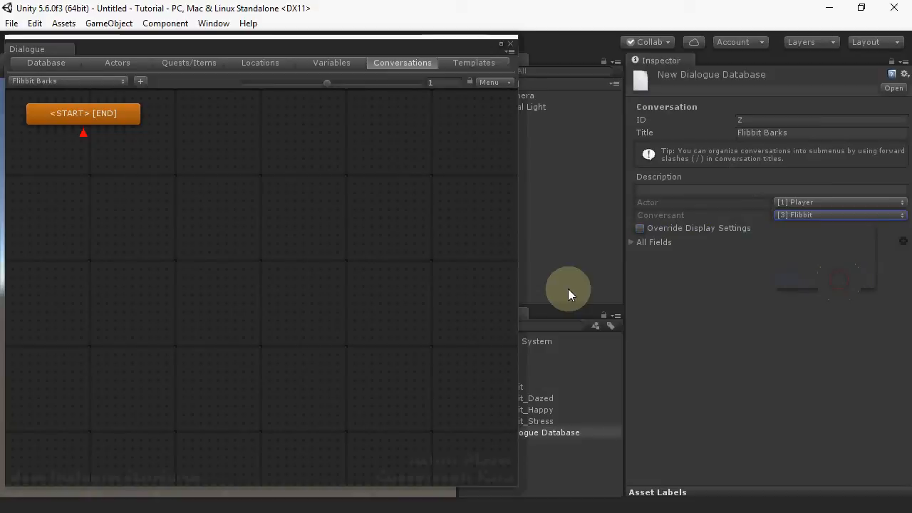
Step: Add three child entries under START and auto-arrange the conversation's nodes
{"action": "right_click", "coordinate": [108, 116]}
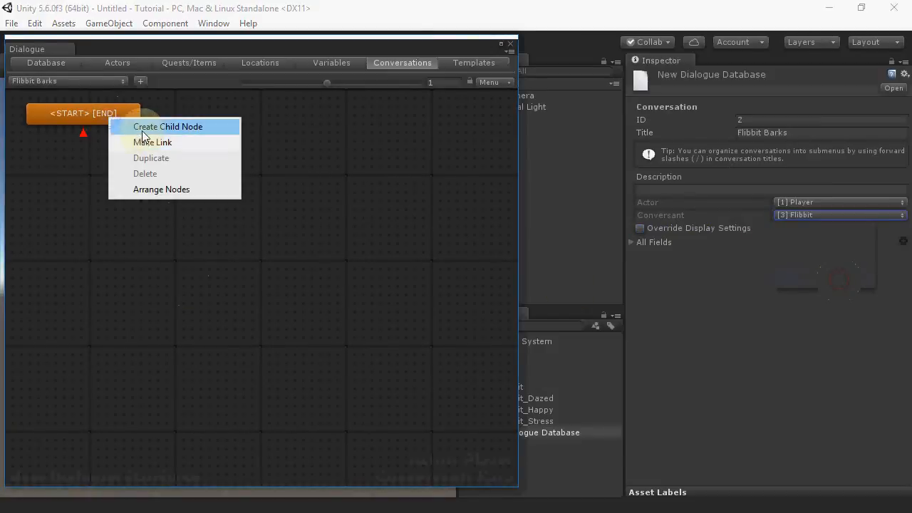
{"action": "left_click", "coordinate": [143, 128]}
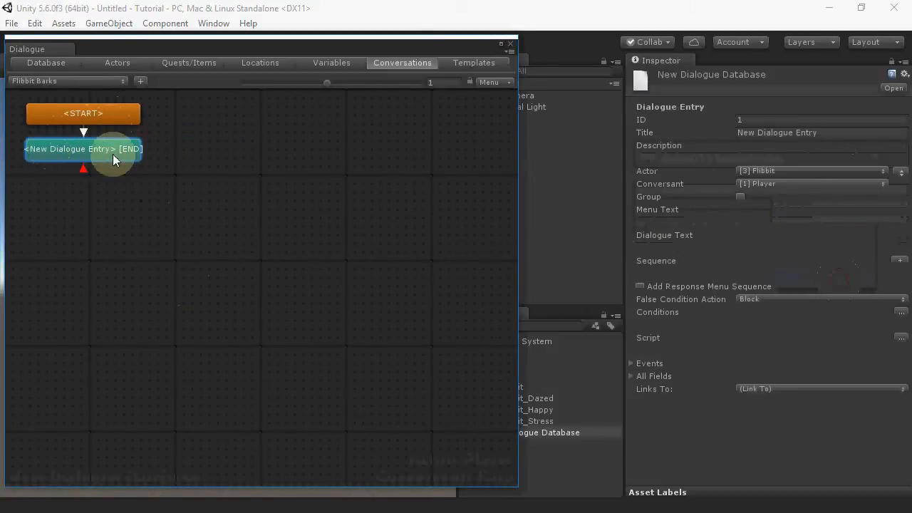
{"action": "right_click", "coordinate": [108, 115]}
{"action": "left_click", "coordinate": [132, 122]}
{"action": "right_click", "coordinate": [124, 120]}
{"action": "left_click", "coordinate": [151, 127]}
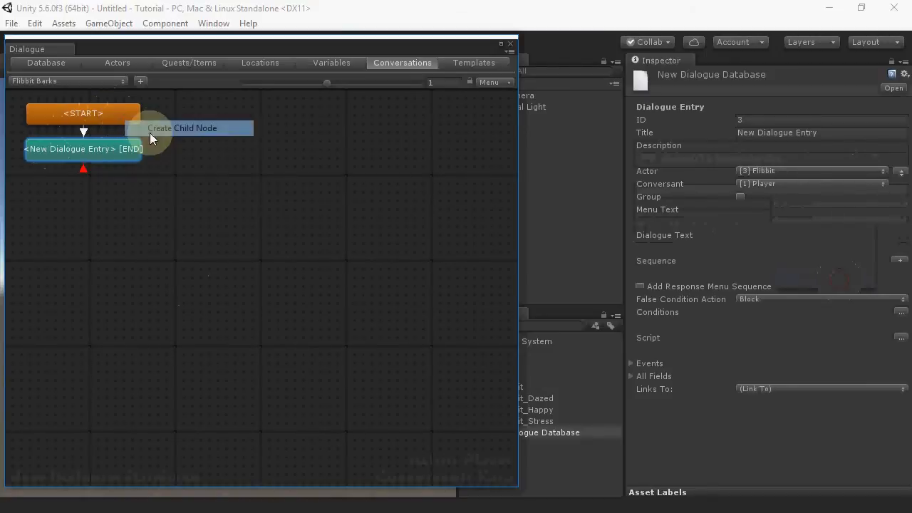
{"action": "right_click", "coordinate": [284, 263]}
{"action": "left_click", "coordinate": [312, 293]}
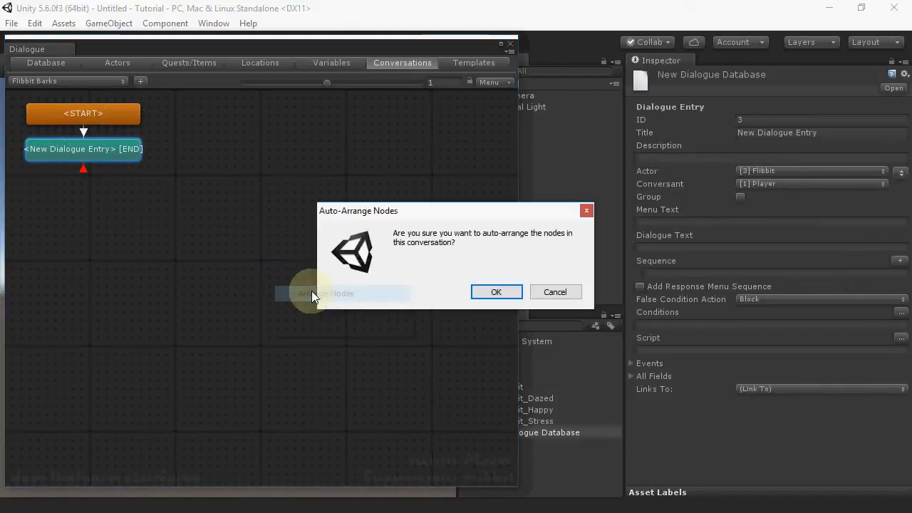
{"action": "left_click", "coordinate": [492, 291]}
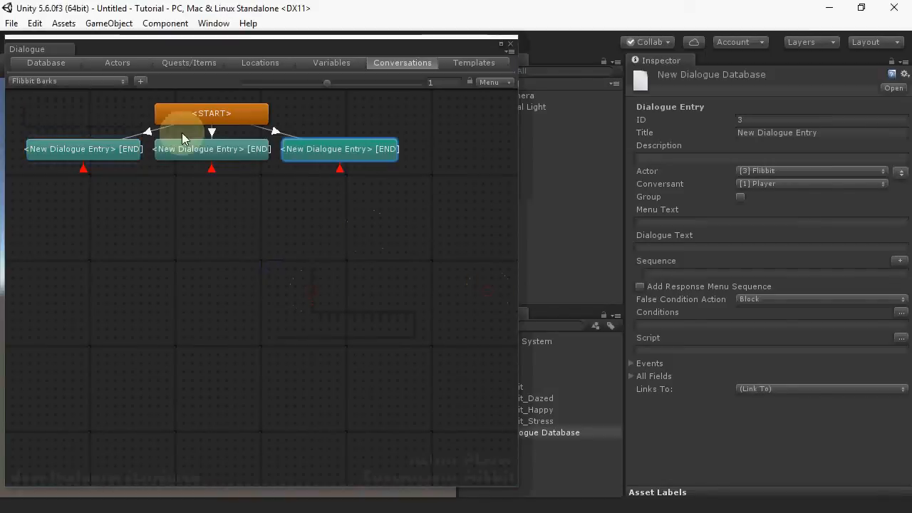
Step: Give the first two Flibbit entries the dialogue texts "Goo!" and "Gah!"
{"action": "left_click", "coordinate": [104, 153]}
{"action": "left_click", "coordinate": [689, 247]}
{"action": "type", "text": "Goo!"}
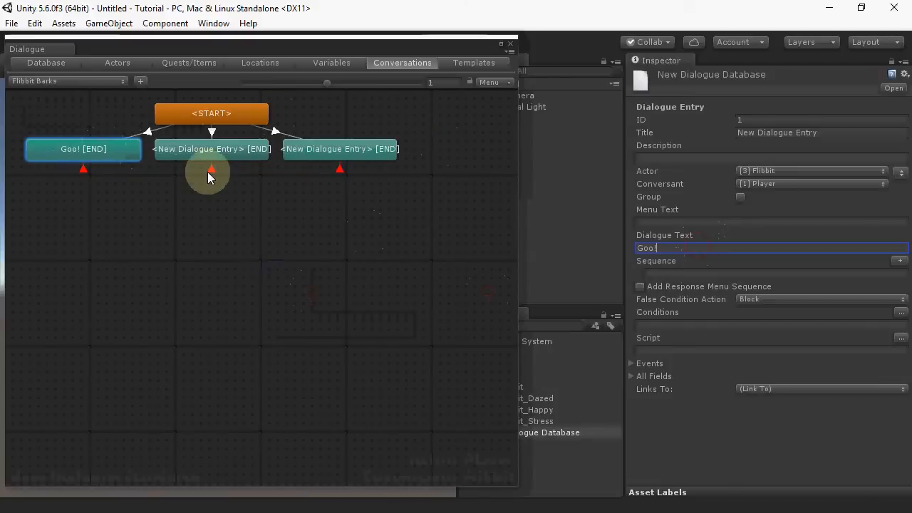
{"action": "left_click", "coordinate": [212, 151]}
{"action": "left_click", "coordinate": [759, 249]}
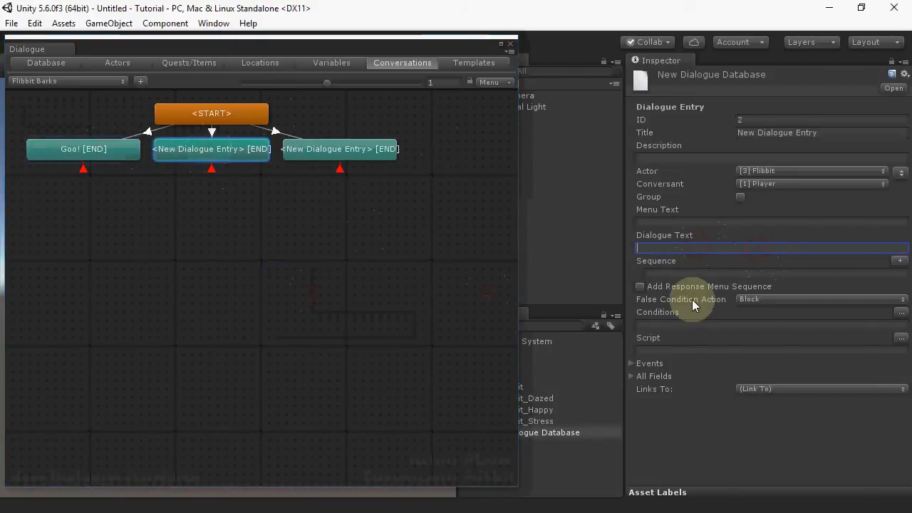
{"action": "type", "text": "Gah!"}
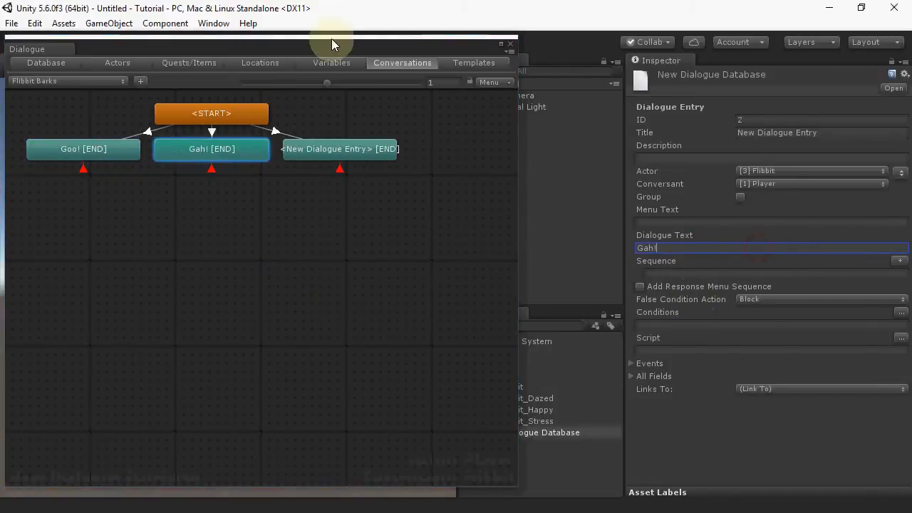
Step: Give the third Flibbit entry the dialogue text "Hungry! Wah!"
{"action": "left_click", "coordinate": [395, 151]}
{"action": "left_click", "coordinate": [662, 249]}
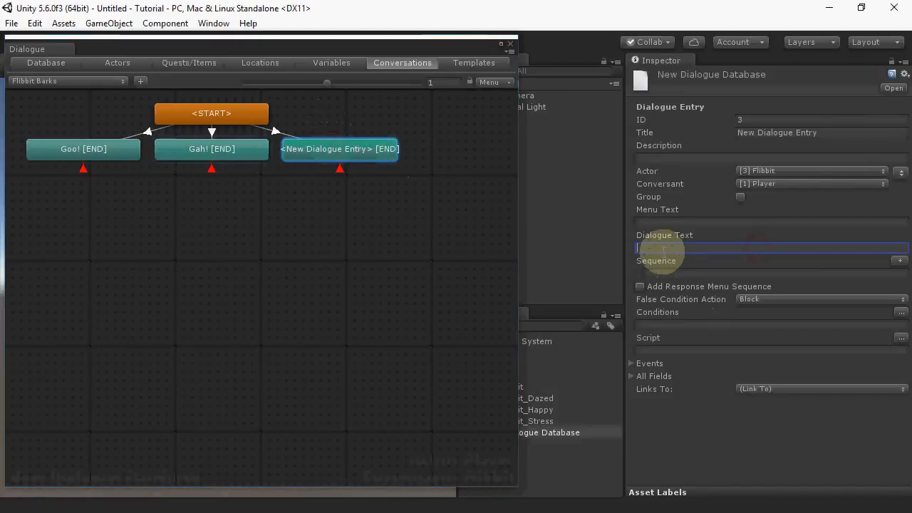
{"action": "type", "text": "Hungry! Wah!"}
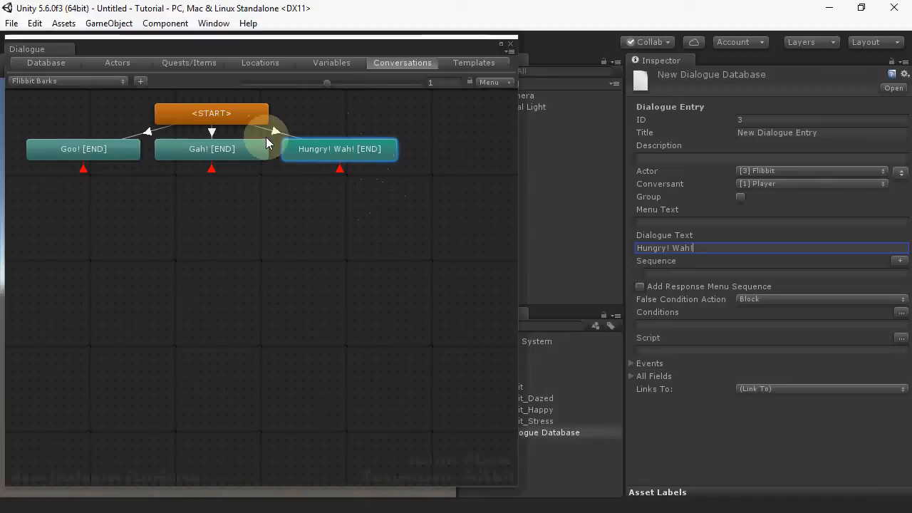
Step: Add and apply a condition requiring variable Night to be True on the Hungry! Wah! entry
{"action": "left_click", "coordinate": [900, 313]}
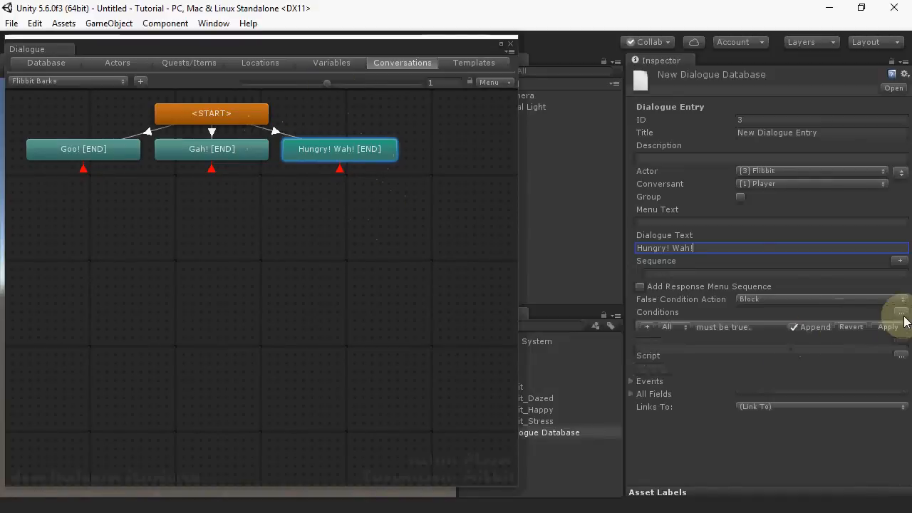
{"action": "left_click", "coordinate": [652, 328]}
{"action": "left_click", "coordinate": [670, 375]}
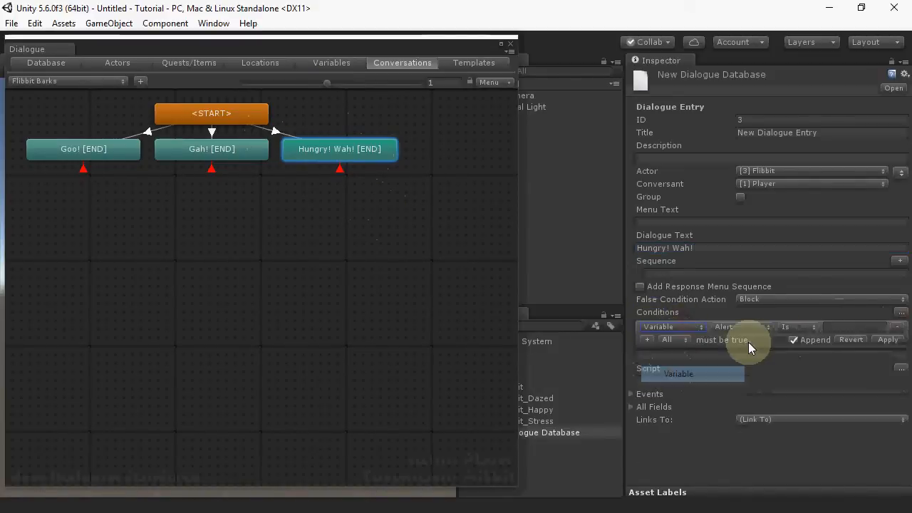
{"action": "left_click", "coordinate": [738, 326]}
{"action": "left_click", "coordinate": [747, 375]}
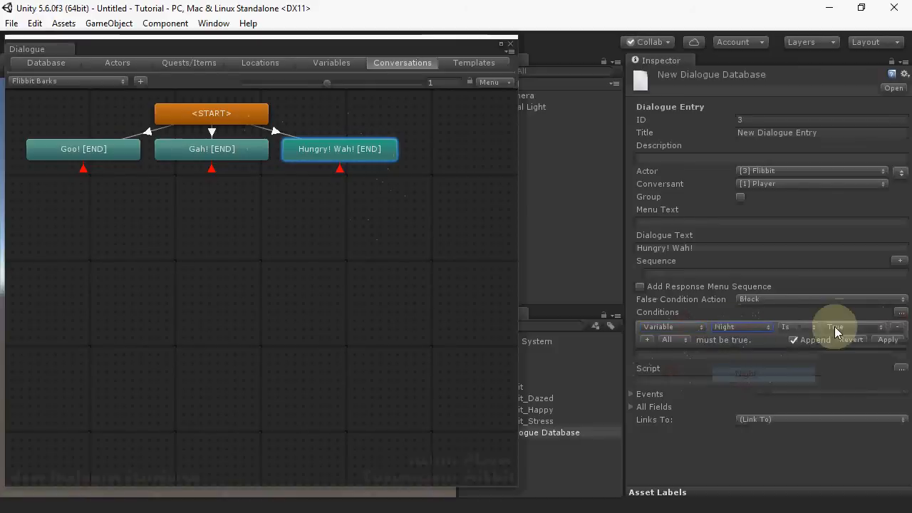
{"action": "left_click", "coordinate": [890, 340]}
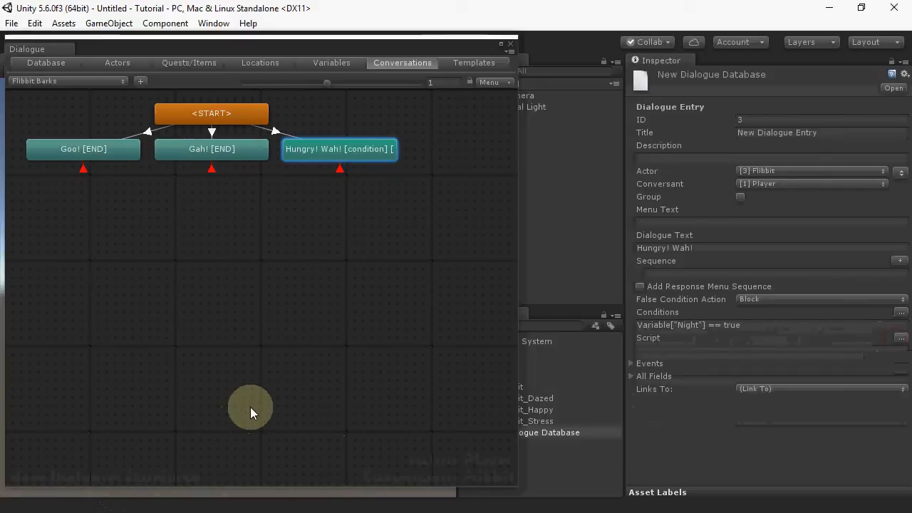
Step: Switch to the Kara conversation and view it in outline mode with its dialogue tree expanded
{"action": "left_click", "coordinate": [105, 82]}
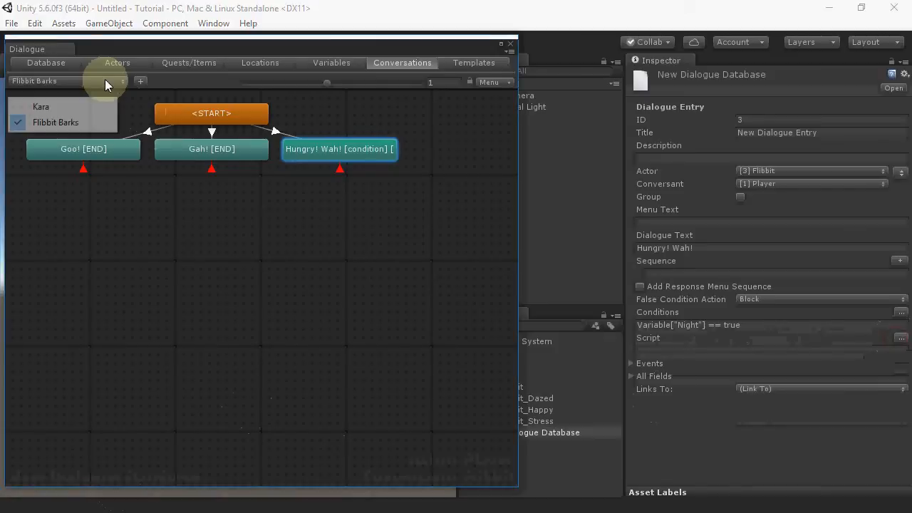
{"action": "left_click", "coordinate": [97, 108]}
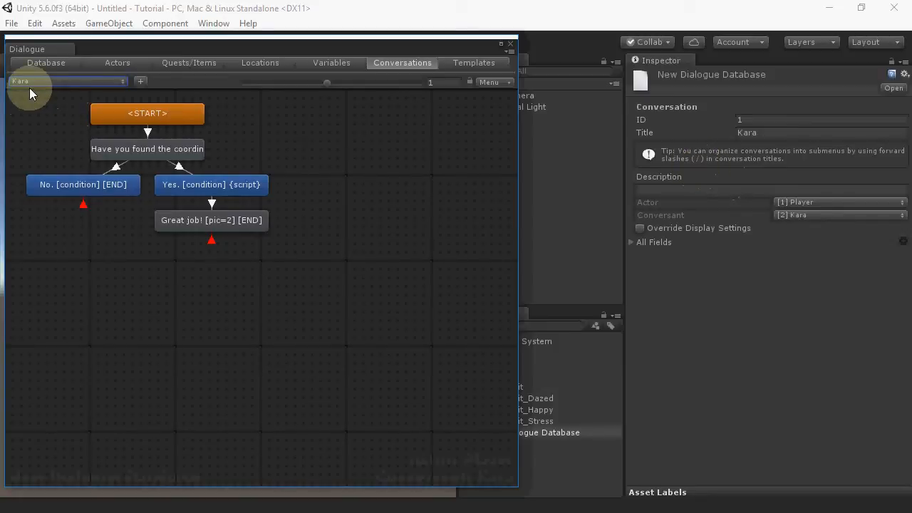
{"action": "left_click", "coordinate": [487, 62]}
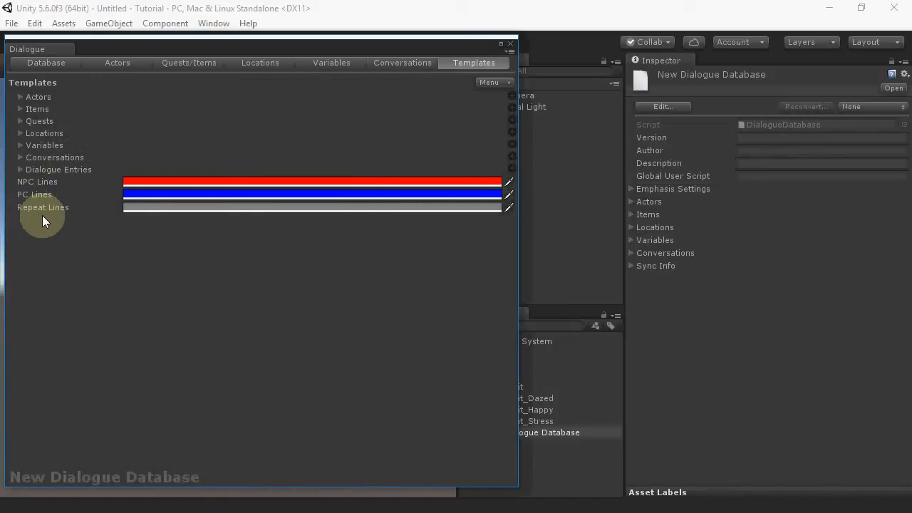
{"action": "left_click", "coordinate": [382, 64]}
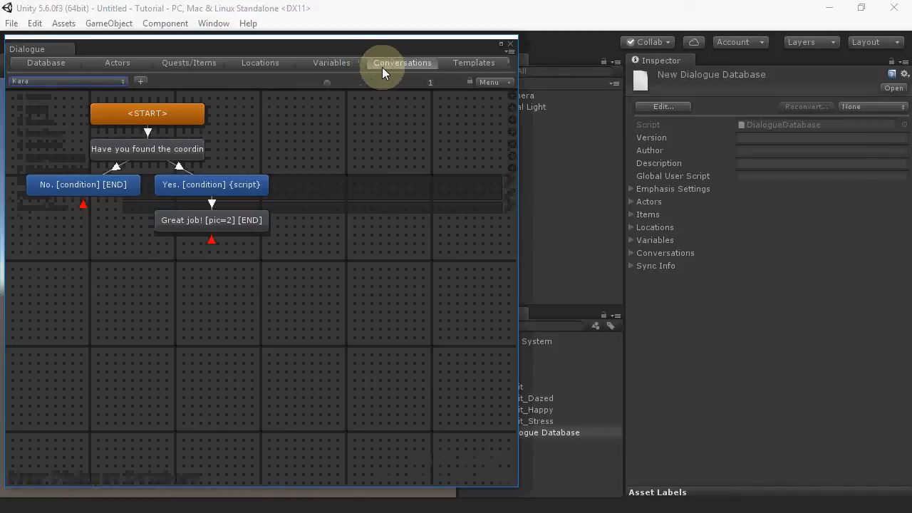
{"action": "left_click", "coordinate": [498, 83]}
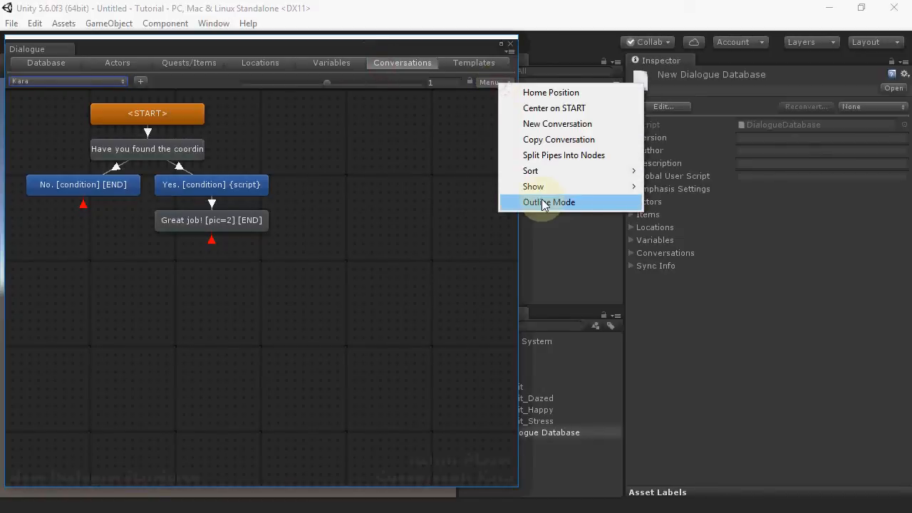
{"action": "left_click", "coordinate": [544, 203]}
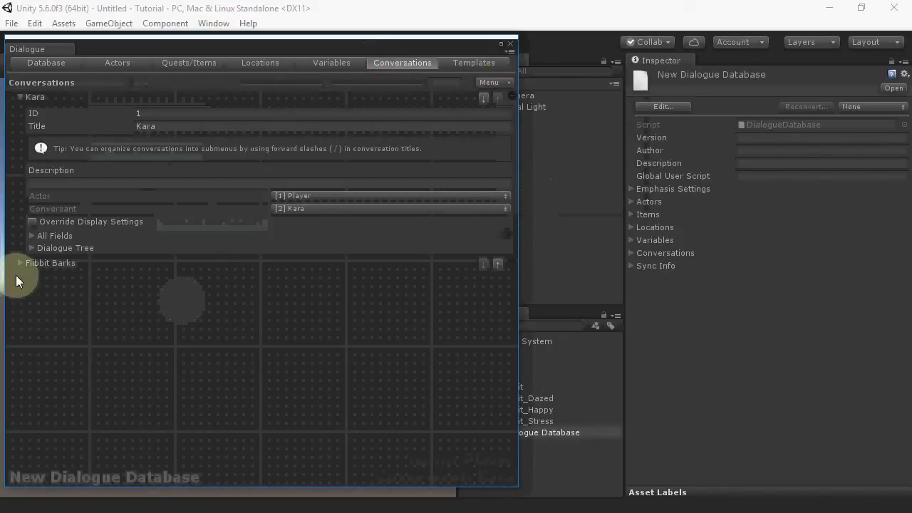
{"action": "left_click", "coordinate": [30, 248]}
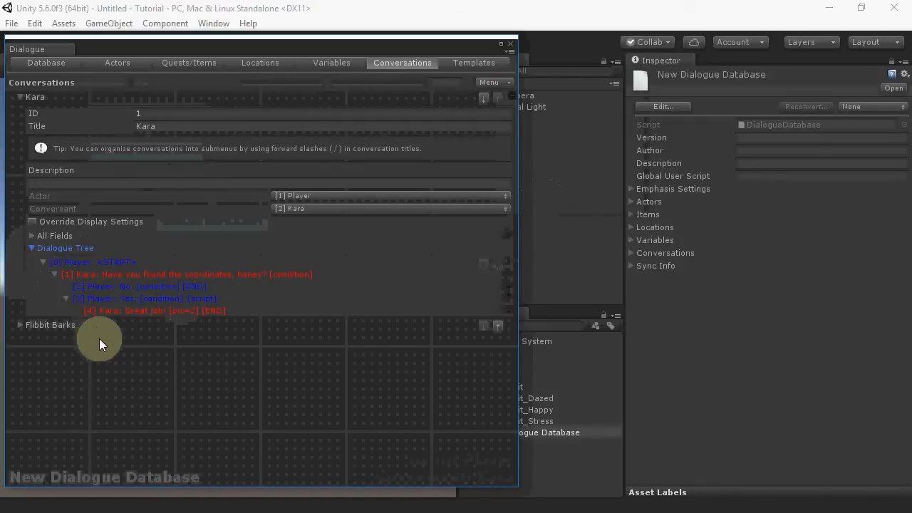
Step: Switch the Kara conversation from outline mode to node view
{"action": "left_click", "coordinate": [195, 285]}
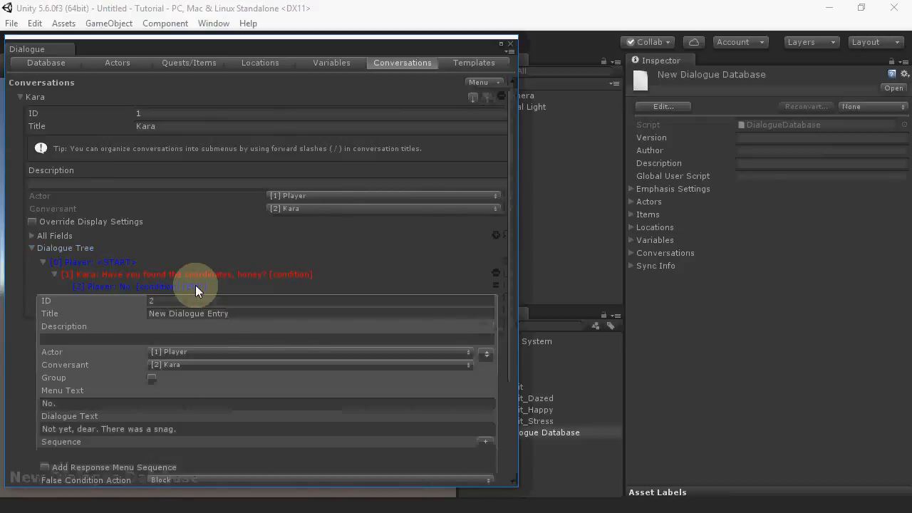
{"action": "left_click", "coordinate": [195, 285]}
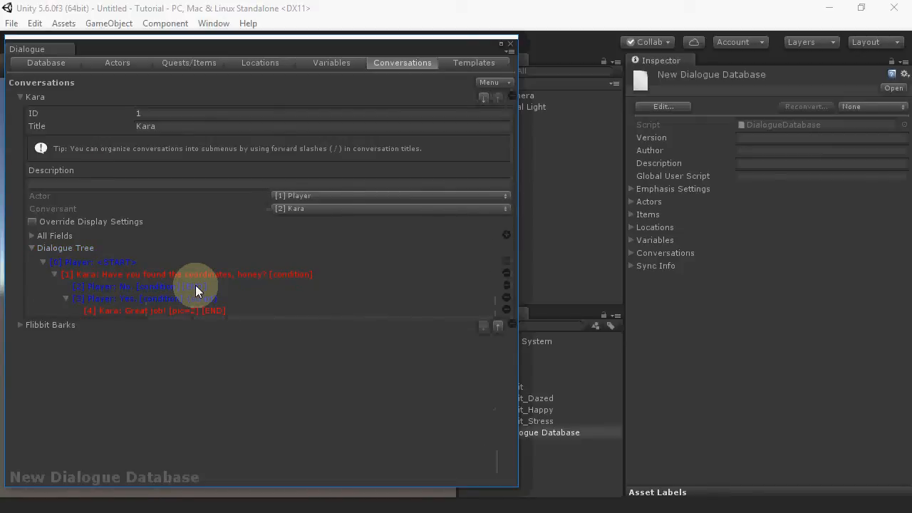
{"action": "left_click", "coordinate": [485, 82]}
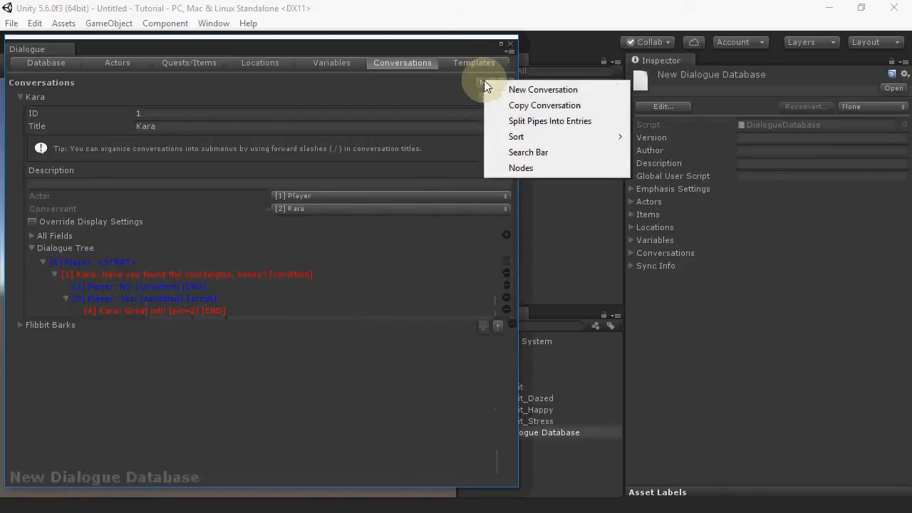
{"action": "left_click", "coordinate": [516, 168]}
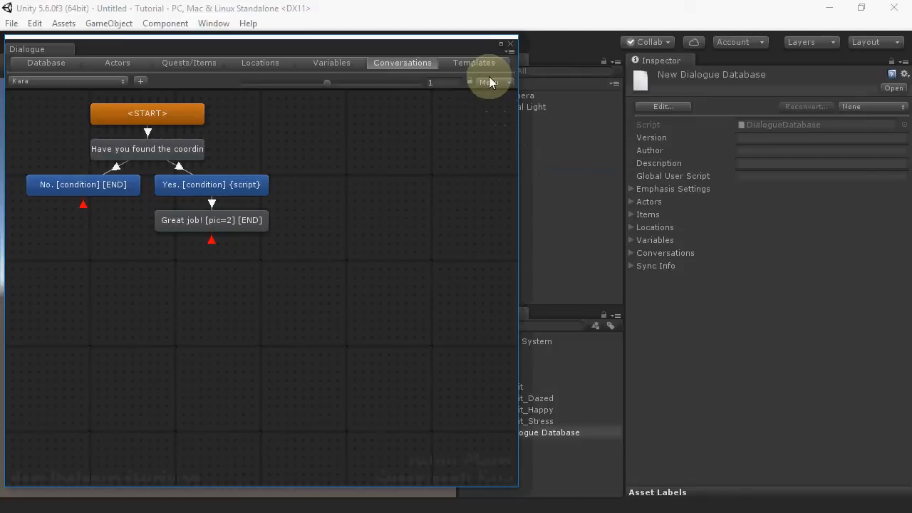
Step: Turn on showing actor names and actor portraits on the conversation nodes
{"action": "left_click", "coordinate": [490, 82]}
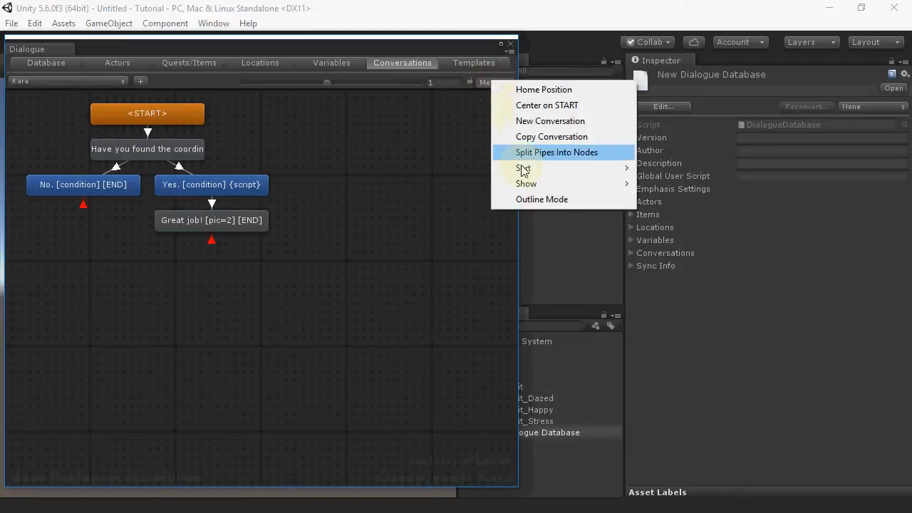
{"action": "mouse_move", "coordinate": [520, 189]}
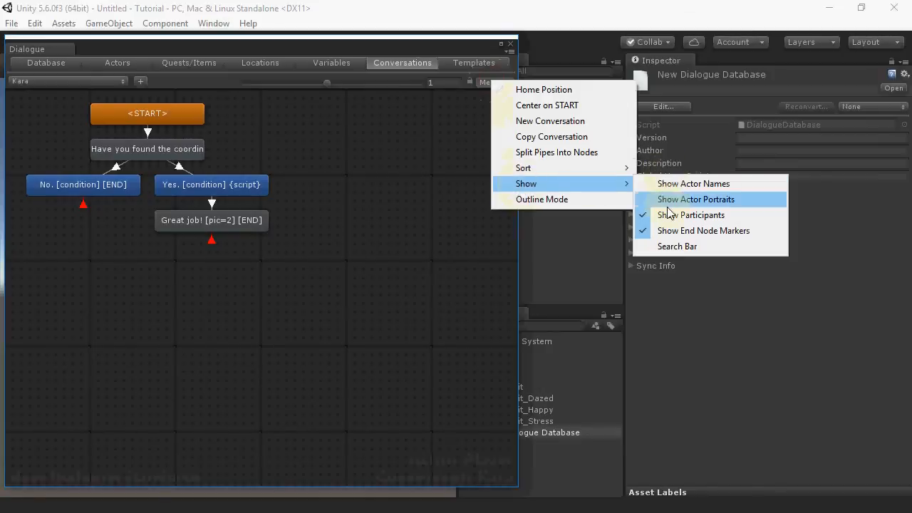
{"action": "left_click", "coordinate": [676, 185]}
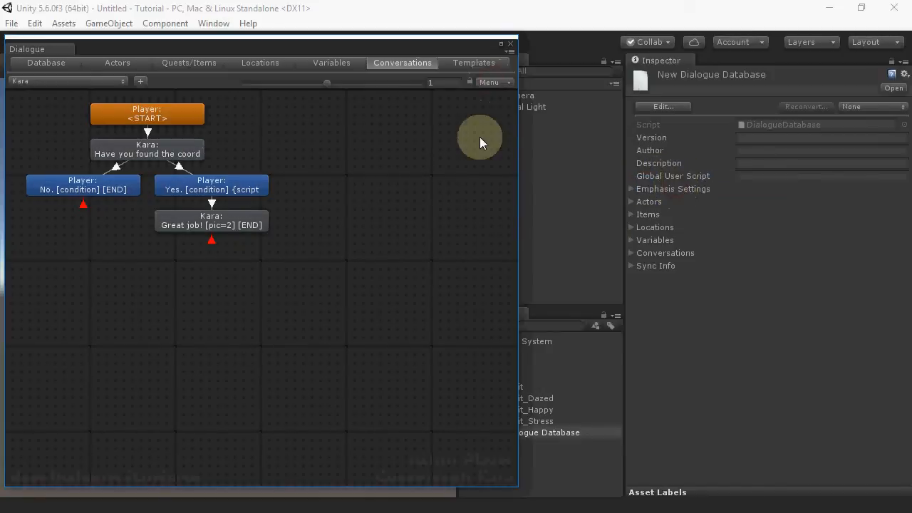
{"action": "left_click", "coordinate": [499, 82]}
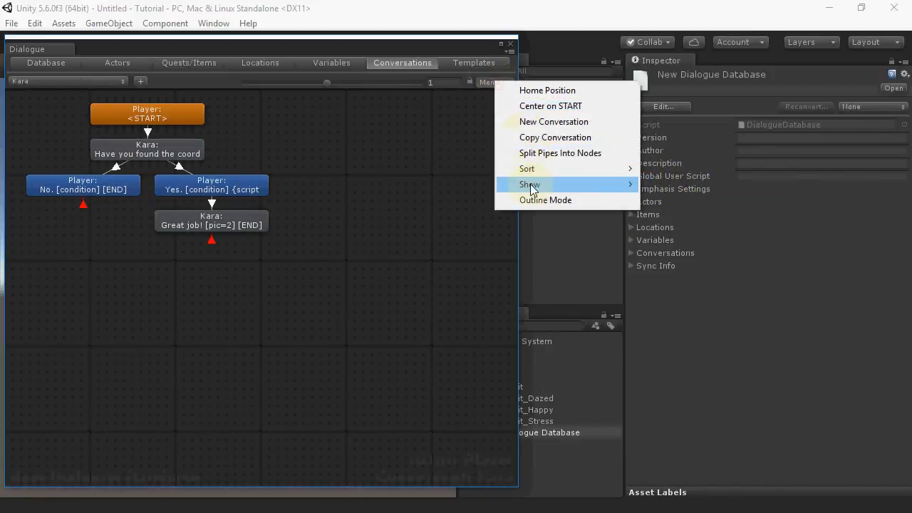
{"action": "mouse_move", "coordinate": [621, 185]}
{"action": "left_click", "coordinate": [693, 200]}
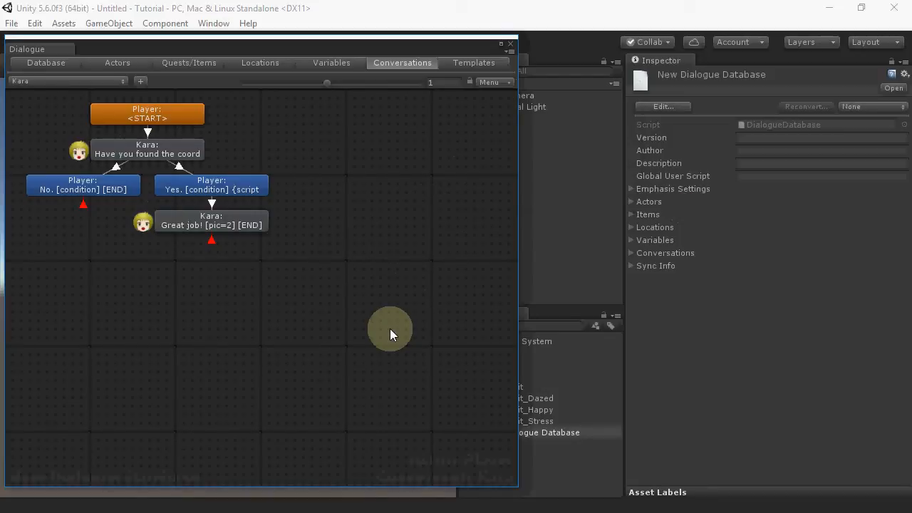
Step: Pan the node canvas and return it to the home position
{"action": "left_click_drag", "start_coordinate": [390, 328], "coordinate": [271, 237]}
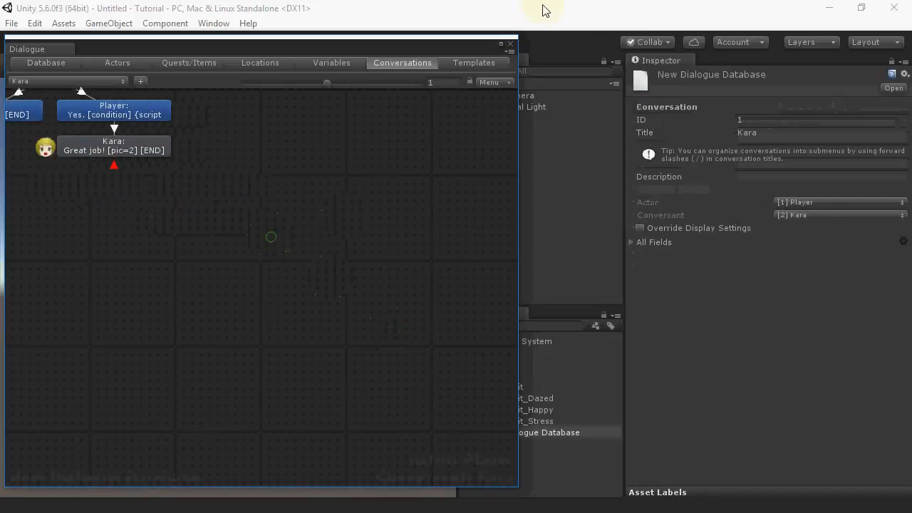
{"action": "left_click", "coordinate": [488, 82]}
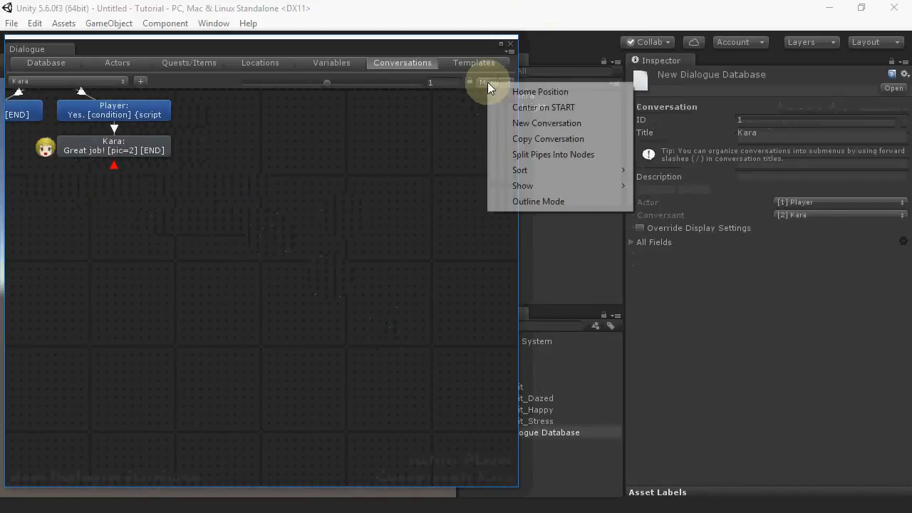
{"action": "left_click", "coordinate": [525, 93]}
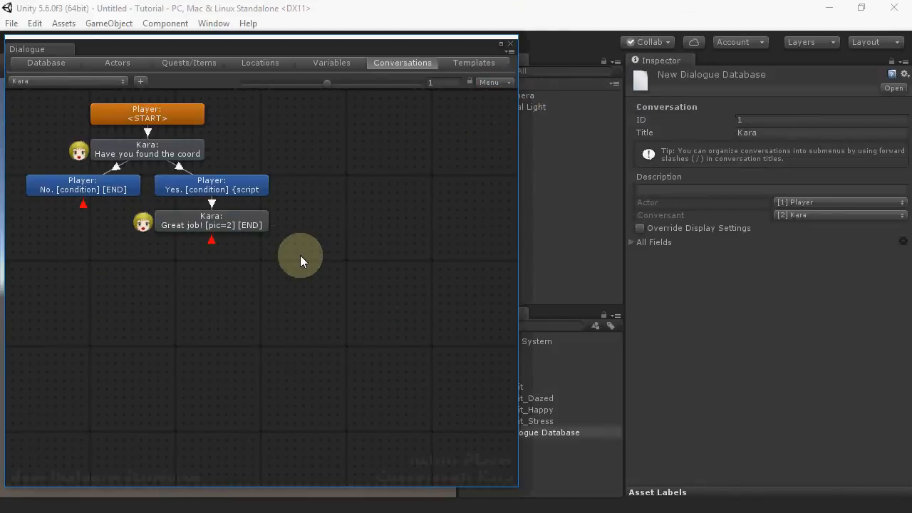
Step: Add a field named Age of type Number to the Actors template
{"action": "left_click", "coordinate": [478, 65]}
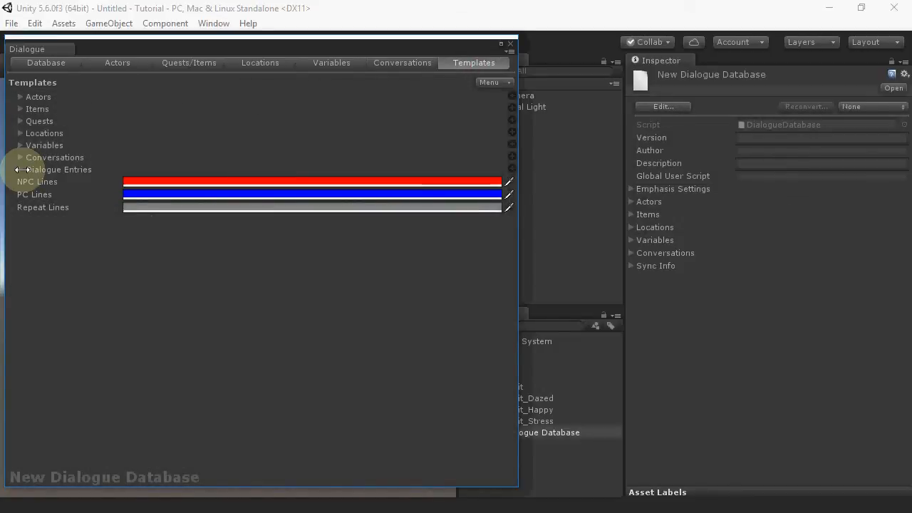
{"action": "left_click", "coordinate": [19, 98]}
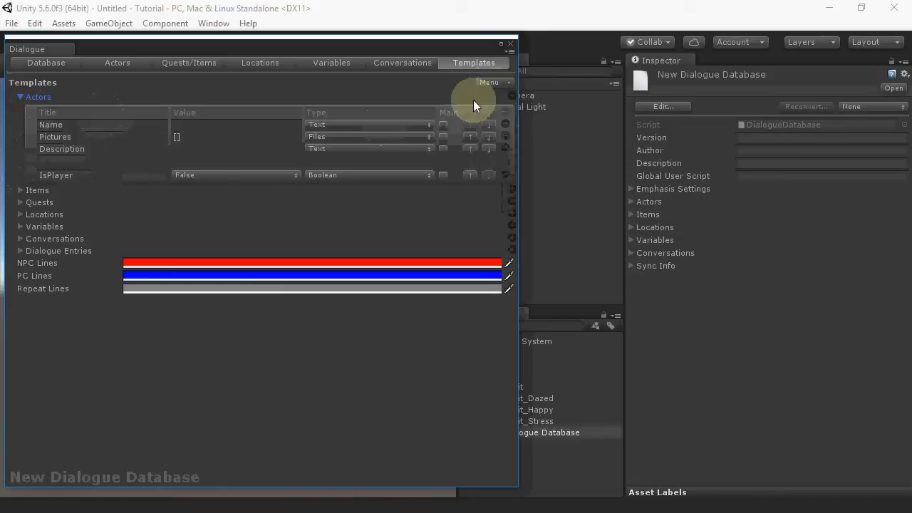
{"action": "left_click", "coordinate": [511, 96]}
{"action": "left_click", "coordinate": [125, 188]}
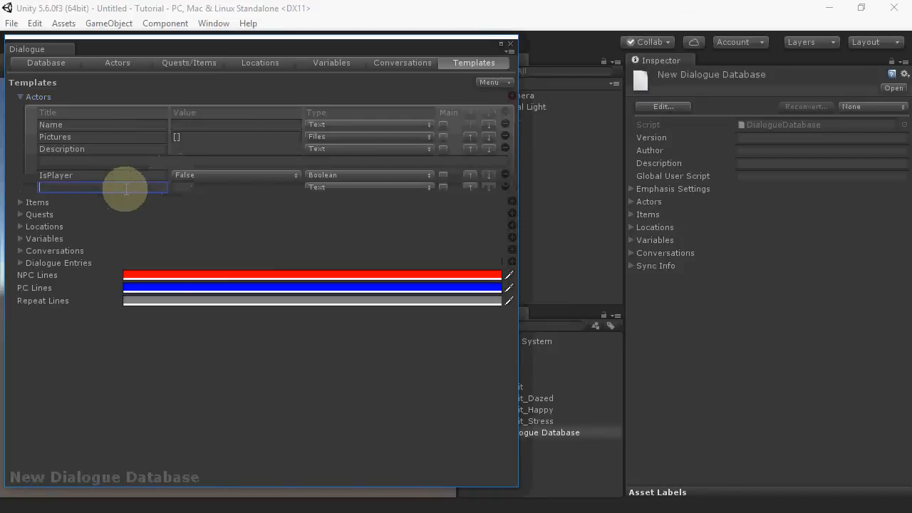
{"action": "type", "text": "Age"}
{"action": "left_click", "coordinate": [382, 185]}
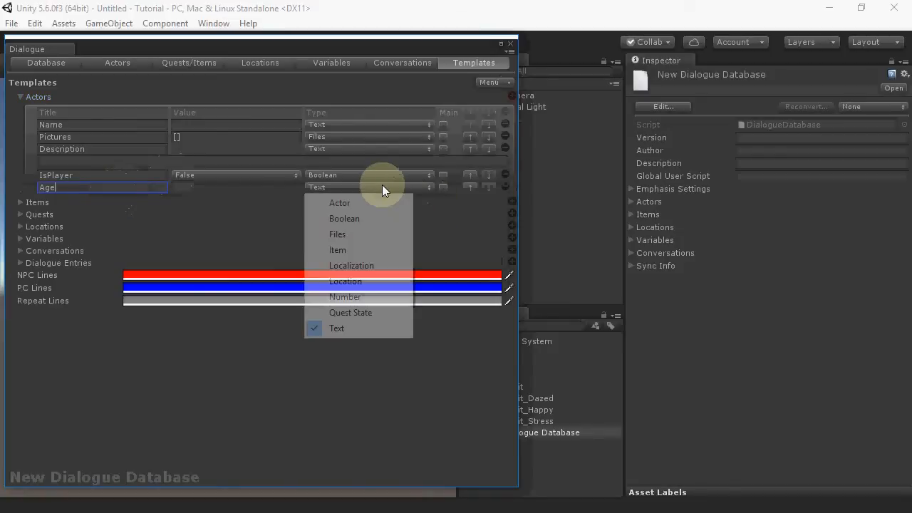
{"action": "left_click", "coordinate": [349, 310]}
{"action": "left_click", "coordinate": [331, 187]}
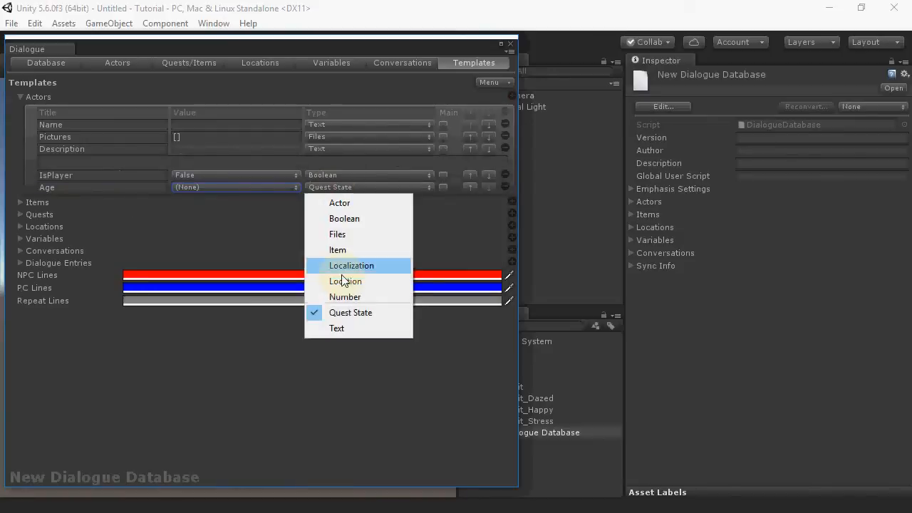
{"action": "left_click", "coordinate": [346, 297]}
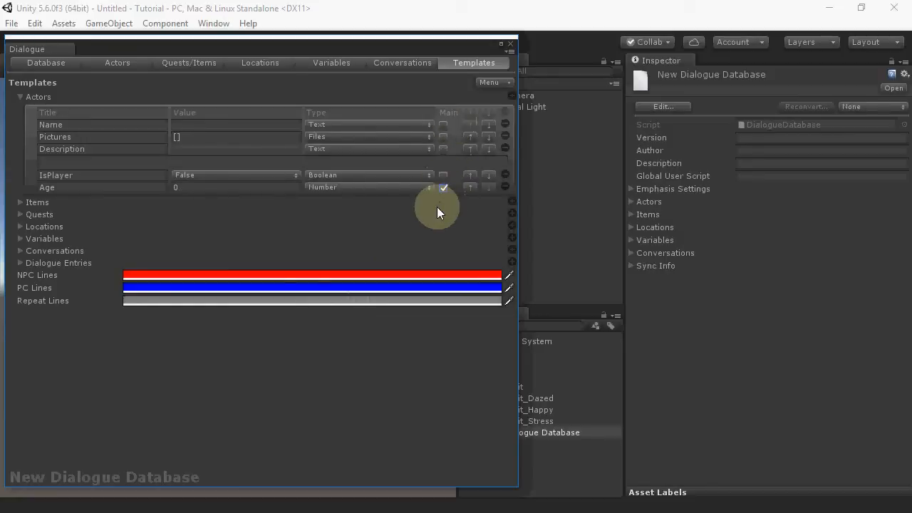
Step: Apply the template to all existing assets
{"action": "left_click", "coordinate": [482, 83]}
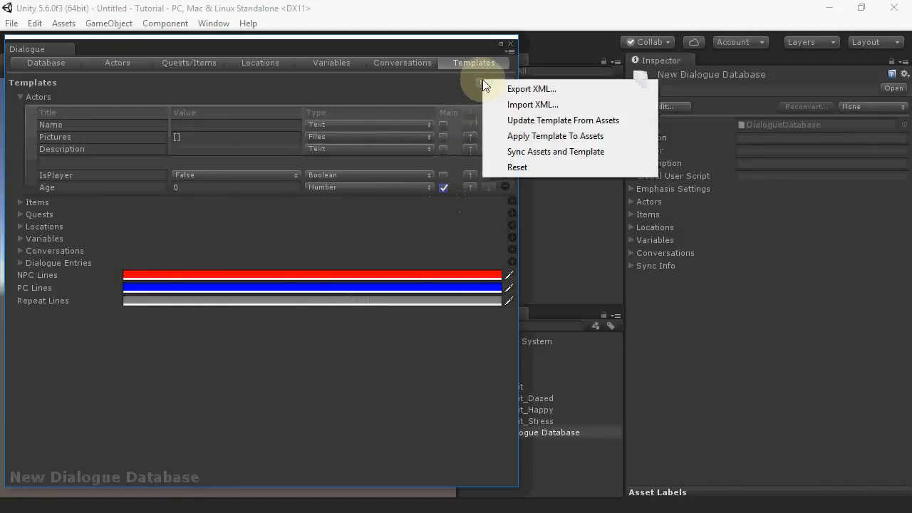
{"action": "left_click", "coordinate": [511, 136]}
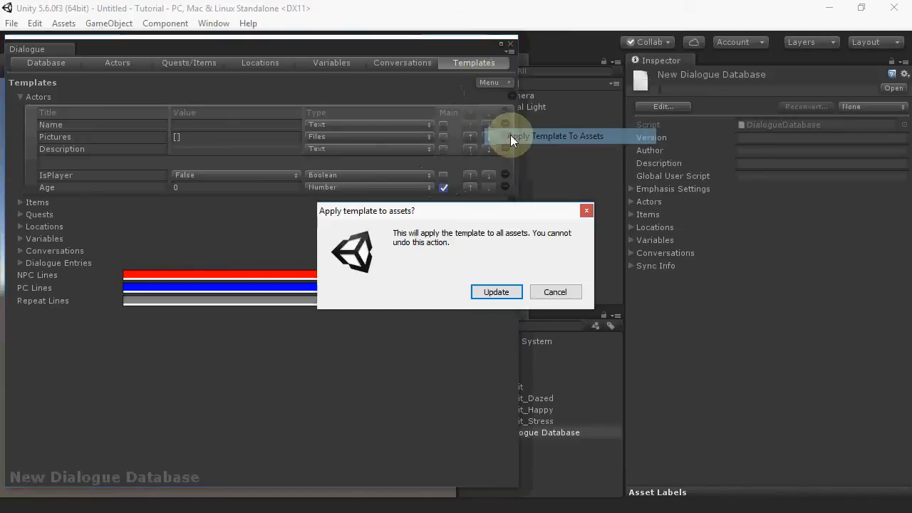
{"action": "left_click", "coordinate": [492, 295]}
Step: Check Kara's actor entry for the new Age field
{"action": "left_click", "coordinate": [489, 83]}
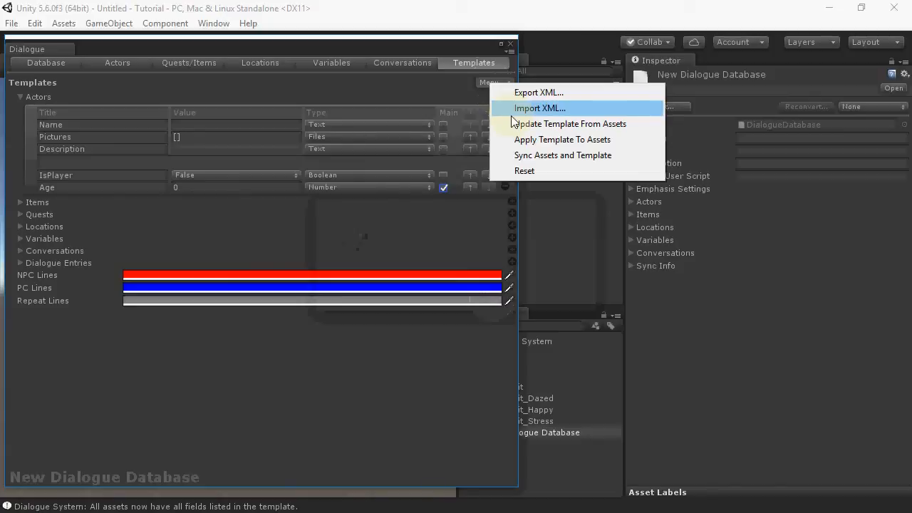
{"action": "left_click", "coordinate": [126, 63]}
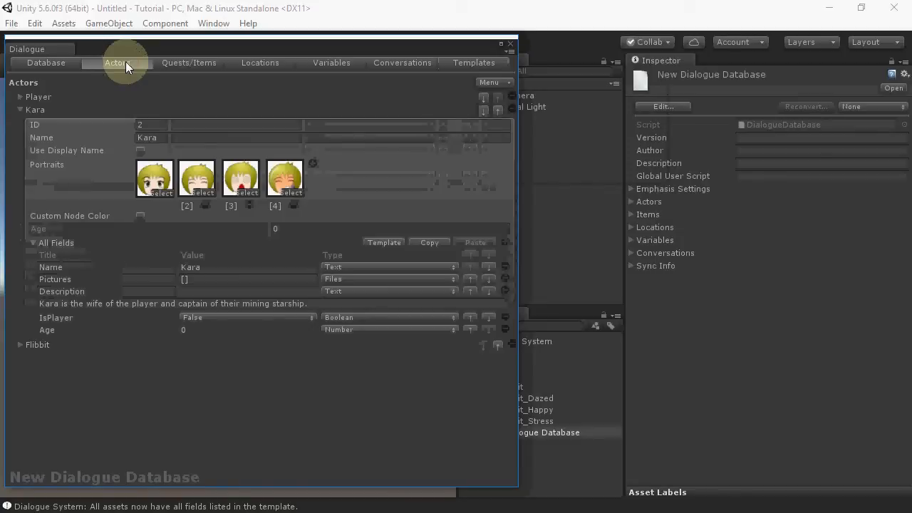
{"action": "left_click", "coordinate": [33, 243]}
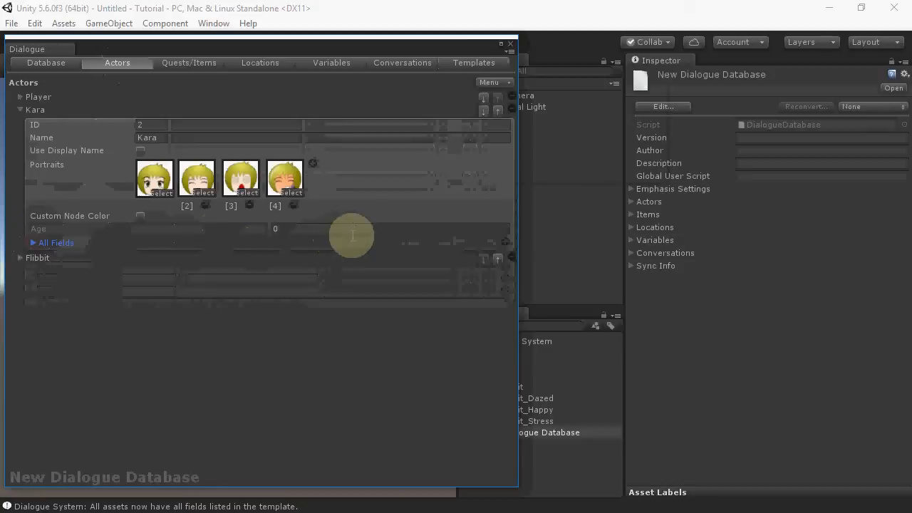